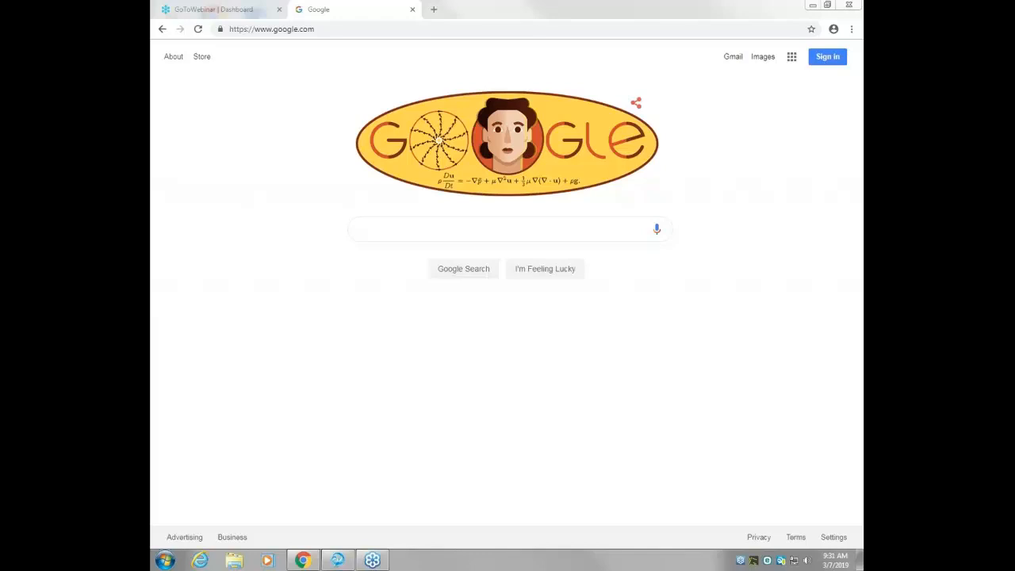
Go to the ESP site's Websites Admin area and open the first eCommerce Platinum site for editing.
{"action": "left_click", "coordinate": [348, 29]}
{"action": "type", "text": "sear"}
{"action": "key", "text": "Return"}
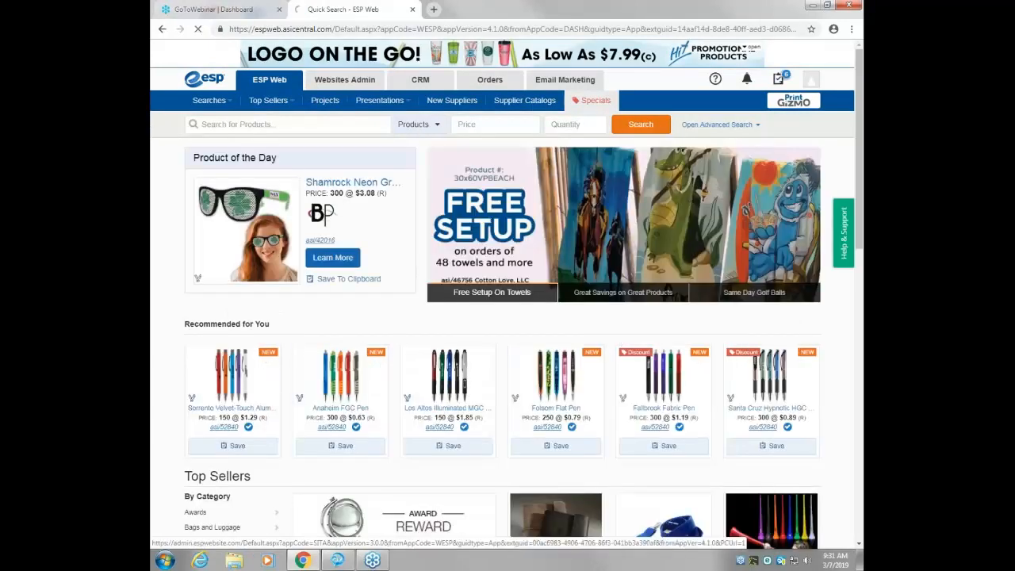
{"action": "left_click", "coordinate": [321, 82]}
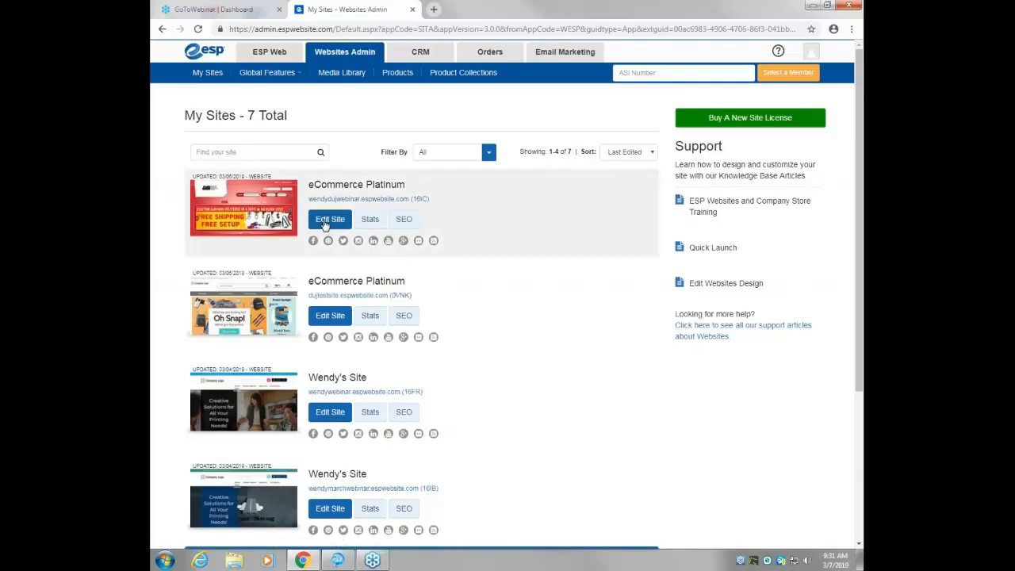
{"action": "left_click", "coordinate": [325, 224]}
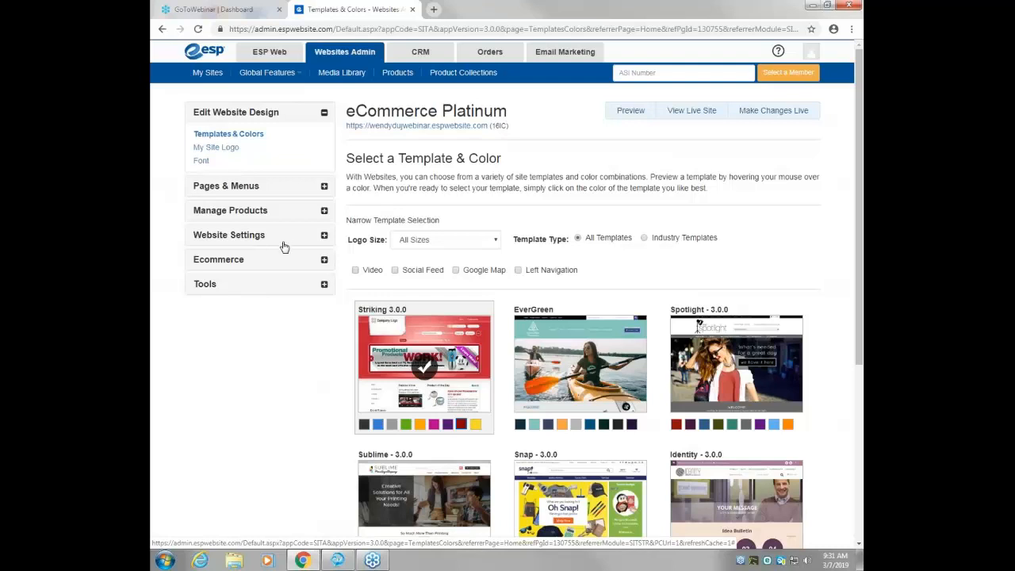
Check the logo size choices, view the Industry Templates, and return to showing All Templates.
{"action": "left_click", "coordinate": [473, 244]}
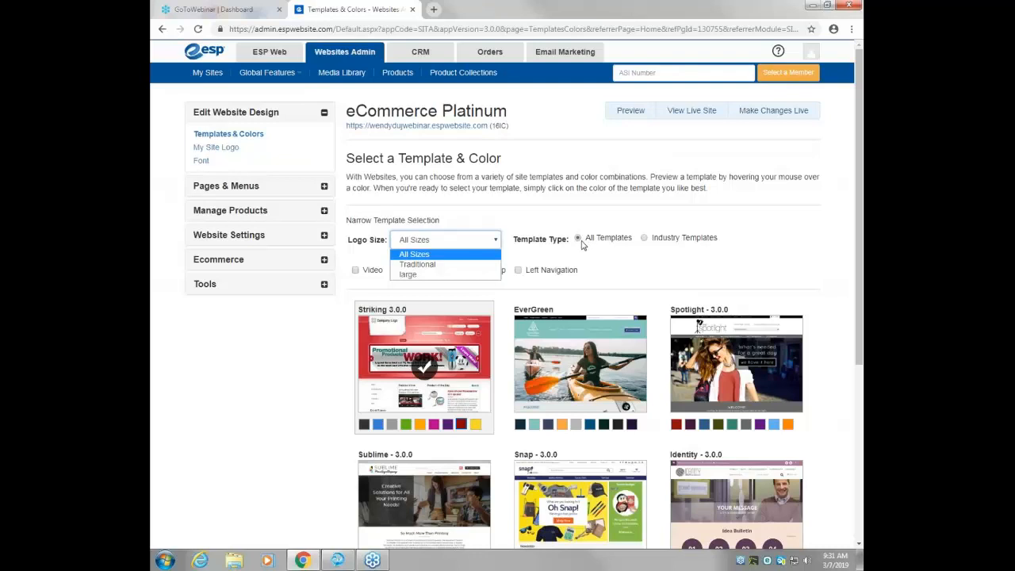
{"action": "left_click", "coordinate": [646, 243]}
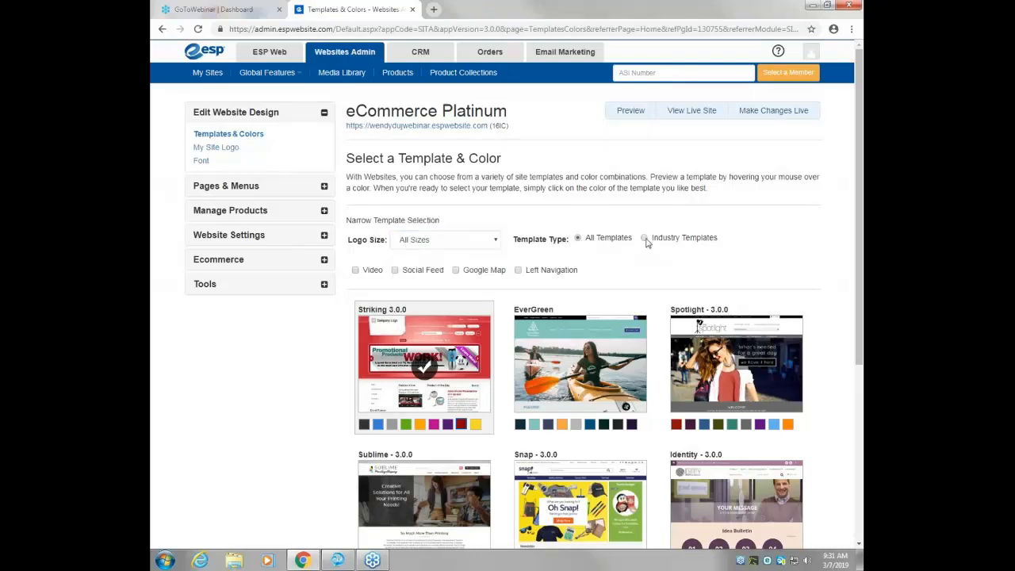
{"action": "left_click", "coordinate": [645, 239]}
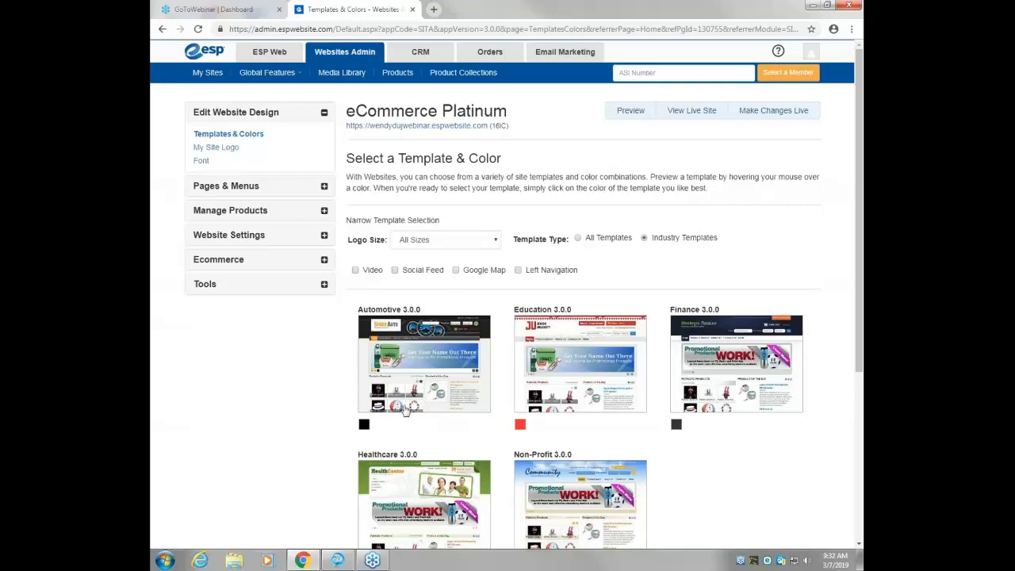
{"action": "mouse_move", "coordinate": [520, 427]}
{"action": "left_click", "coordinate": [579, 240]}
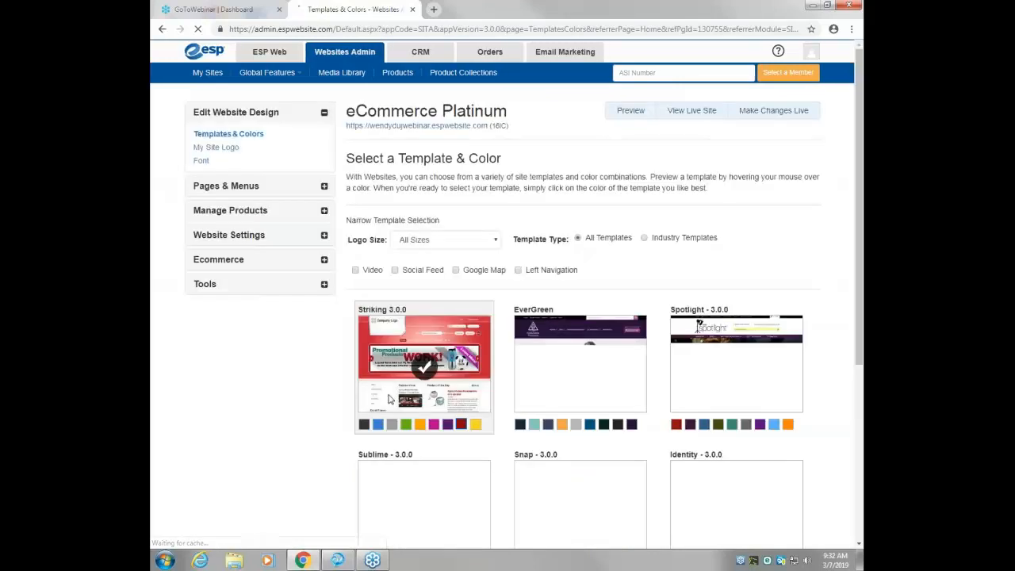
Select the Spotlight - 3.0.0 template for the site in the Brick color.
{"action": "left_click", "coordinate": [727, 363]}
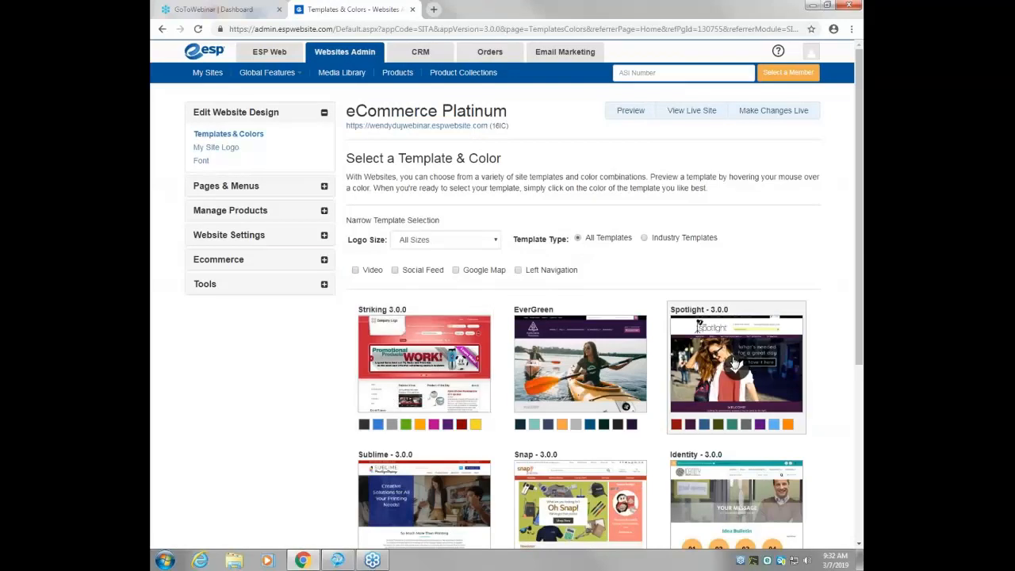
{"action": "mouse_move", "coordinate": [760, 425]}
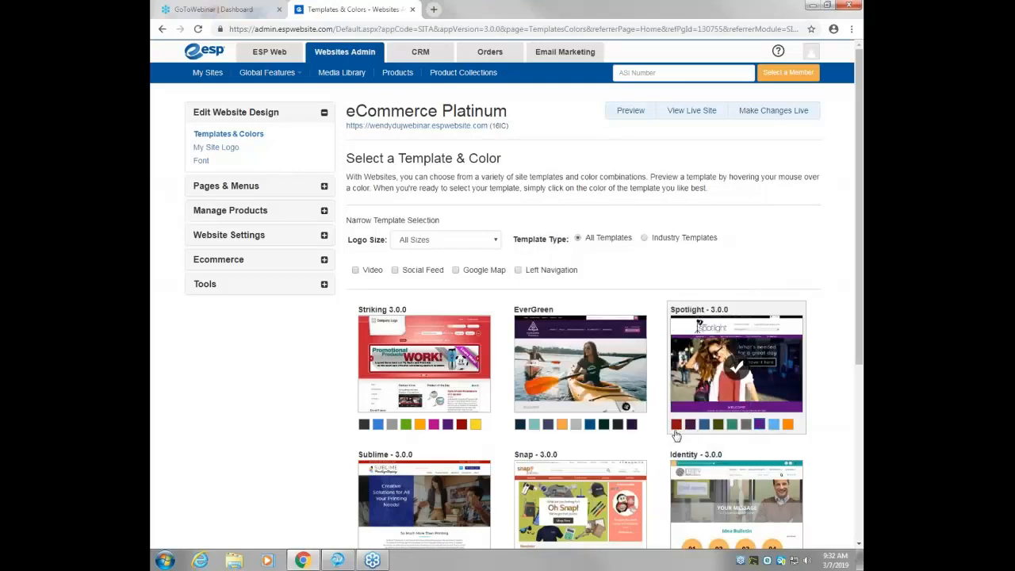
{"action": "mouse_move", "coordinate": [674, 432]}
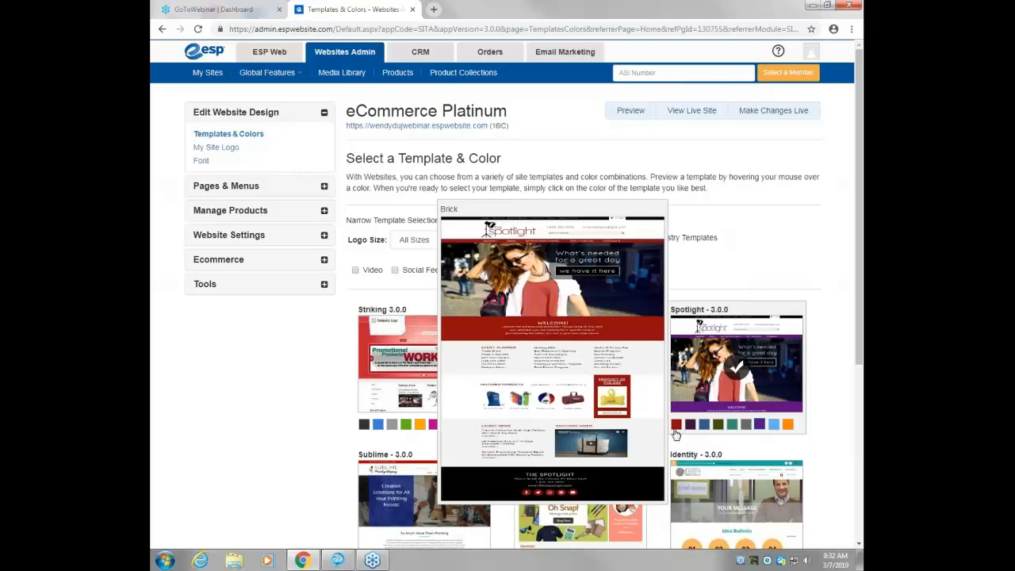
{"action": "left_click", "coordinate": [674, 431]}
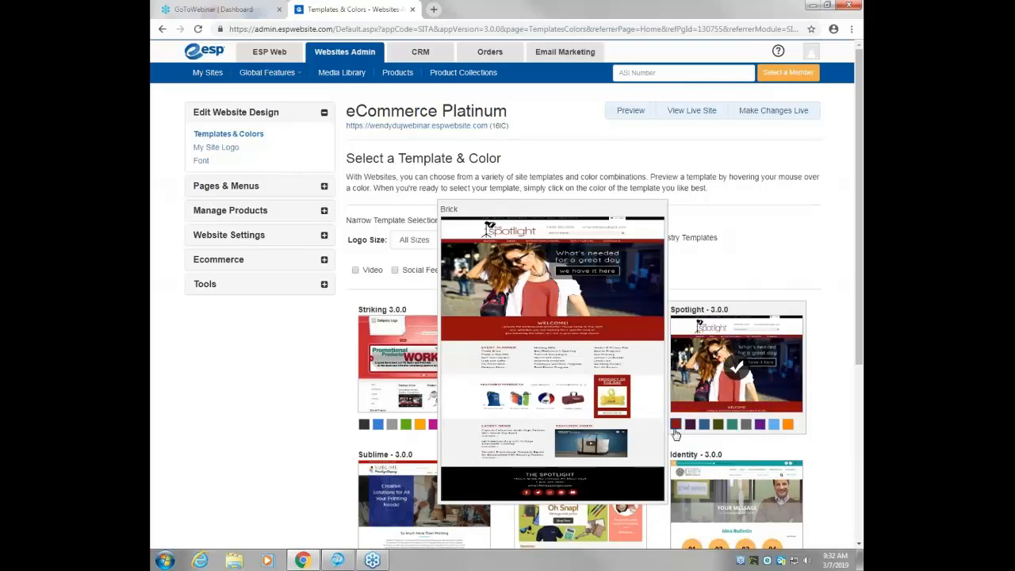
Save the new site template, accept resetting the home page customizations, and leave the changes unpublished for now.
{"action": "scroll", "coordinate": [675, 432], "scroll_direction": "down", "scroll_amount": 1}
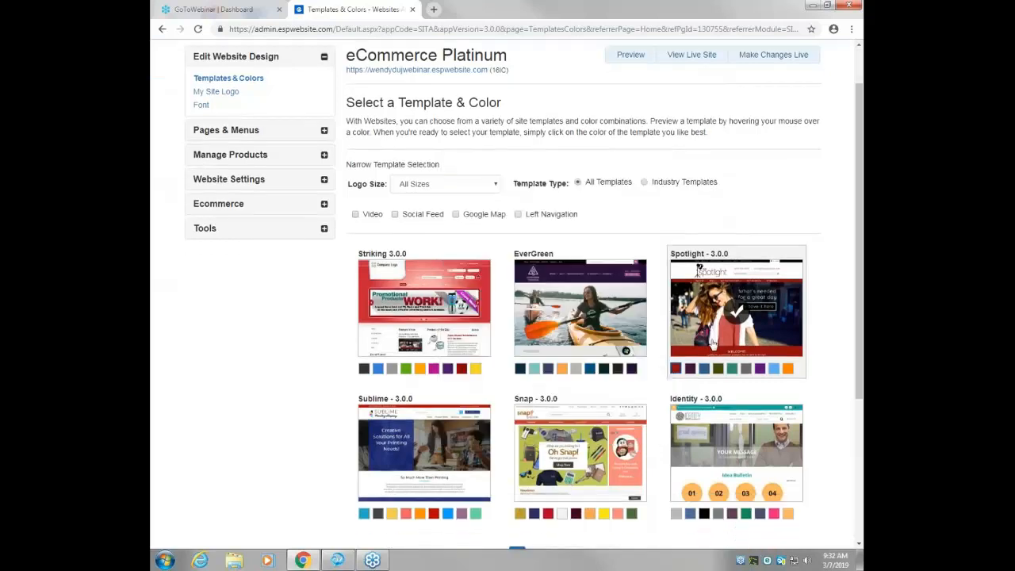
{"action": "scroll", "coordinate": [711, 343], "scroll_direction": "down", "scroll_amount": 2}
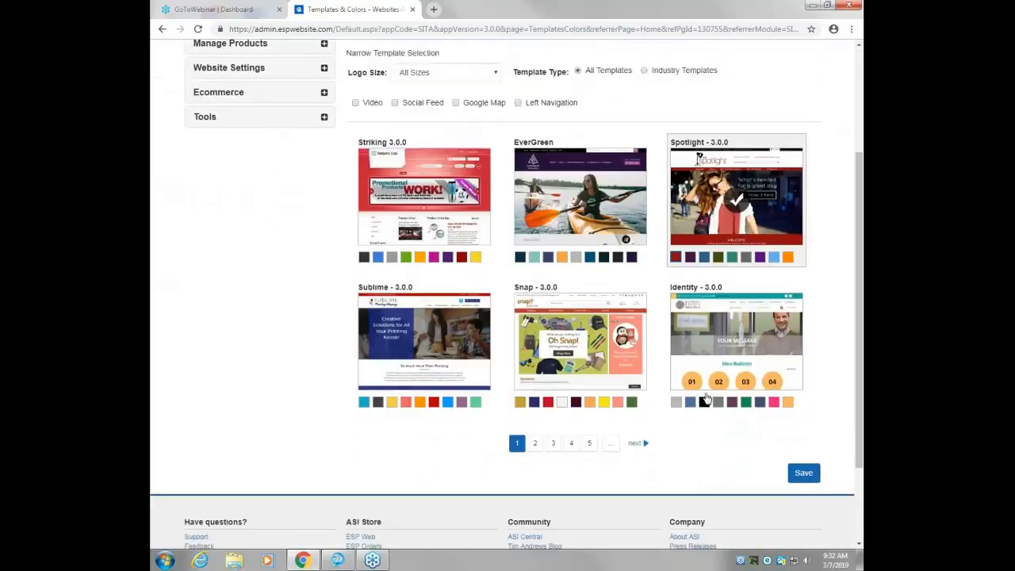
{"action": "left_click", "coordinate": [803, 473]}
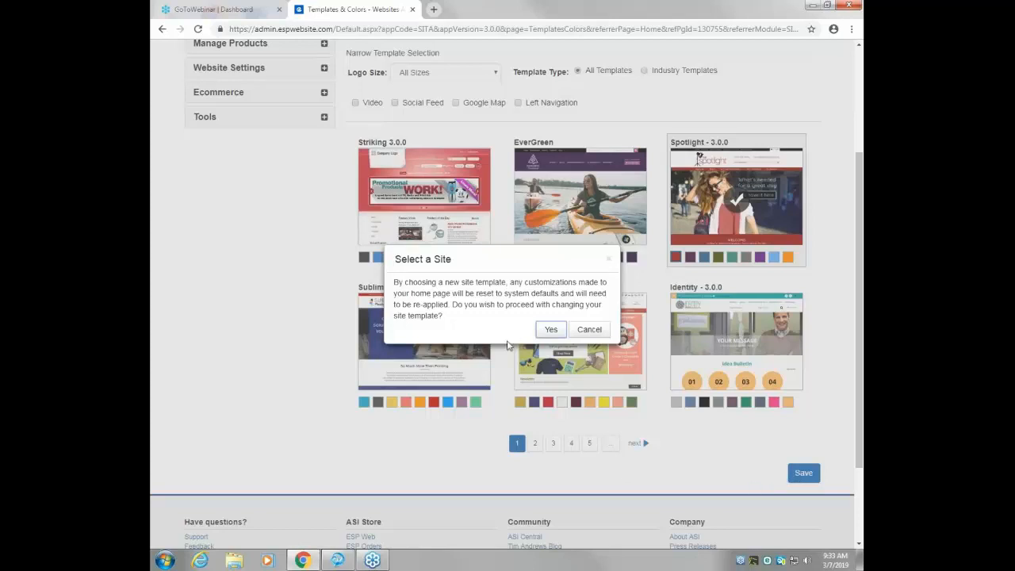
{"action": "left_click", "coordinate": [550, 330]}
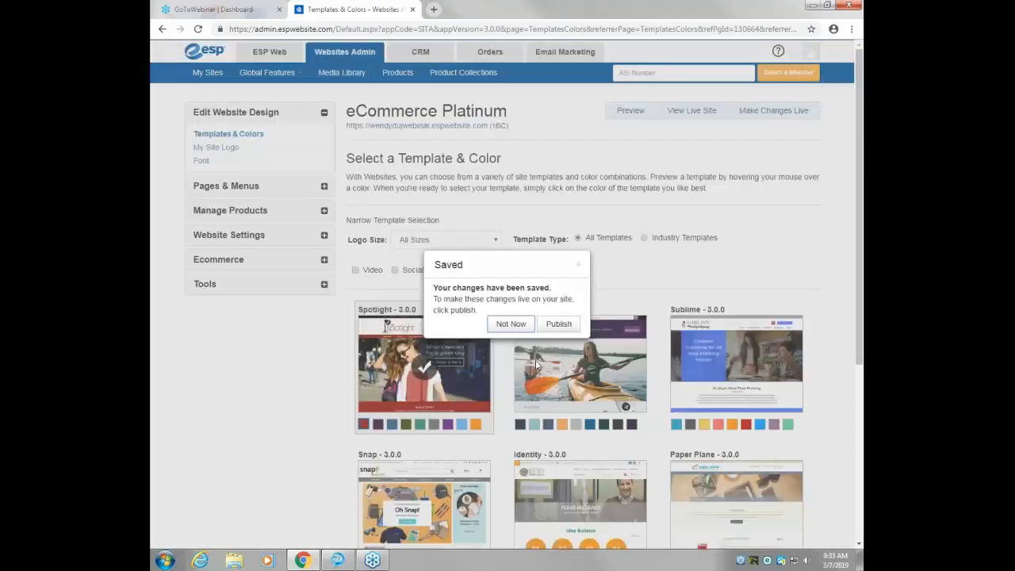
{"action": "left_click", "coordinate": [503, 328]}
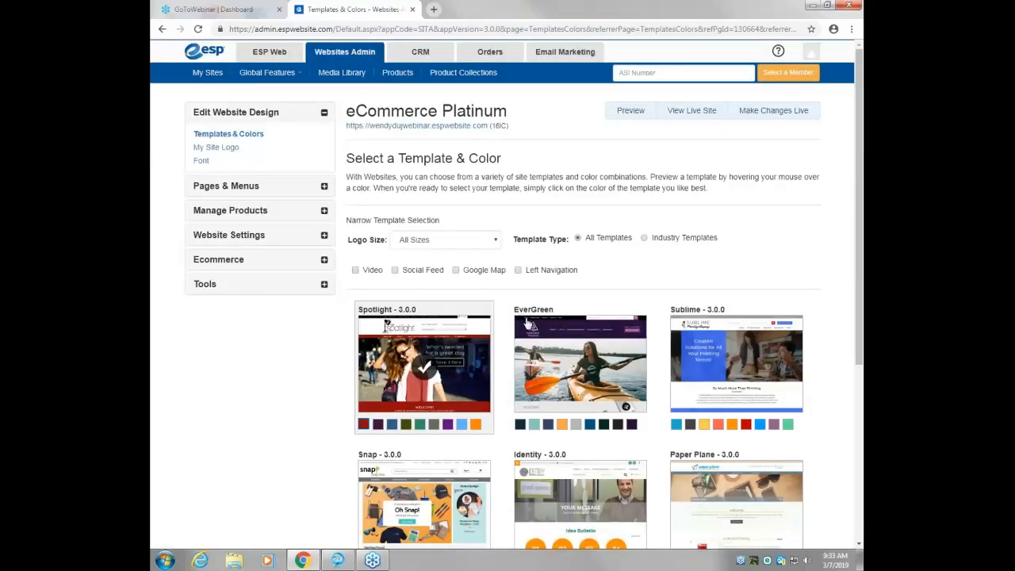
Choose asi3.gif from the Media Manager as the site logo.
{"action": "left_click", "coordinate": [214, 148]}
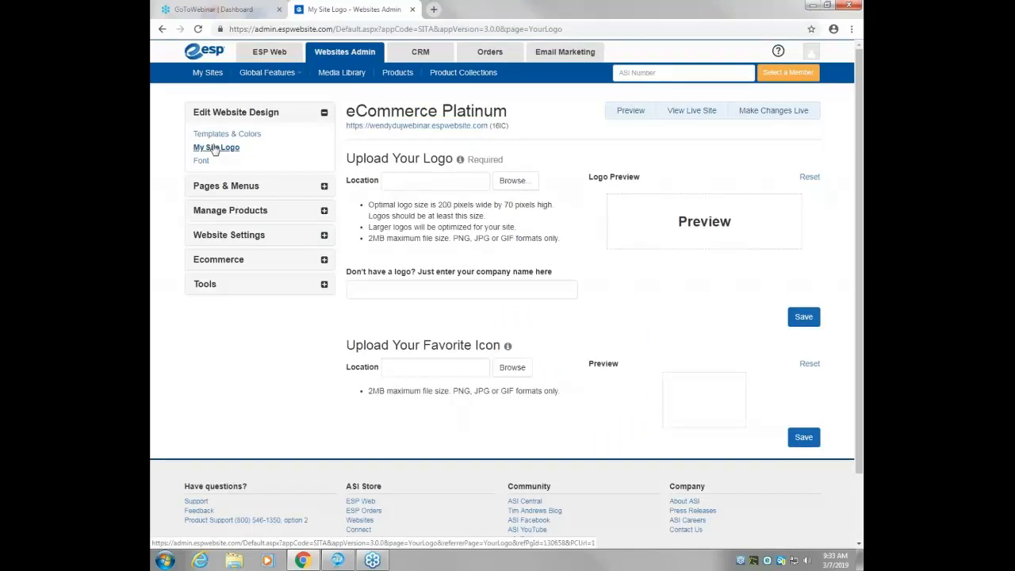
{"action": "left_click", "coordinate": [517, 182]}
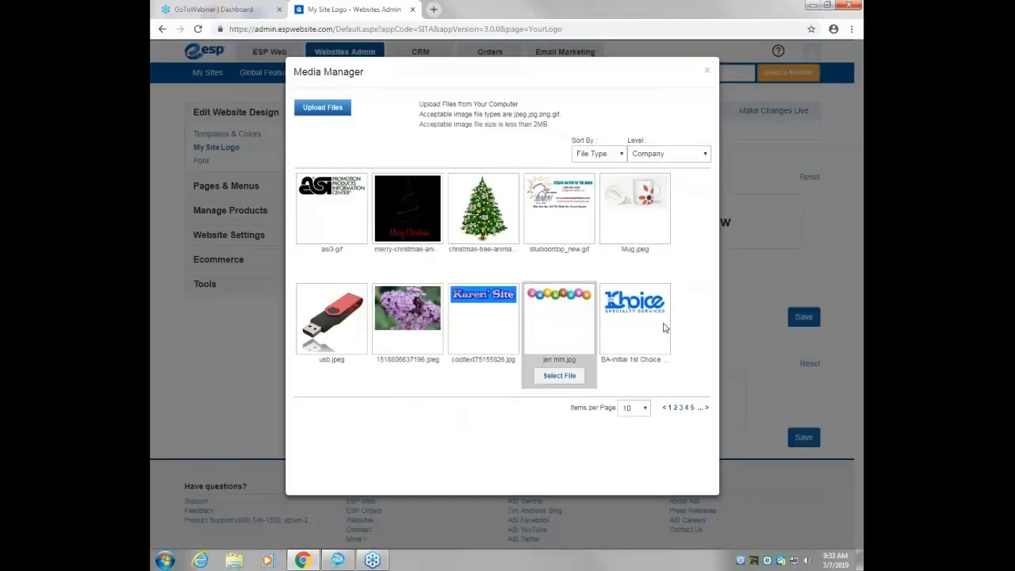
{"action": "mouse_move", "coordinate": [420, 320]}
{"action": "mouse_move", "coordinate": [401, 246]}
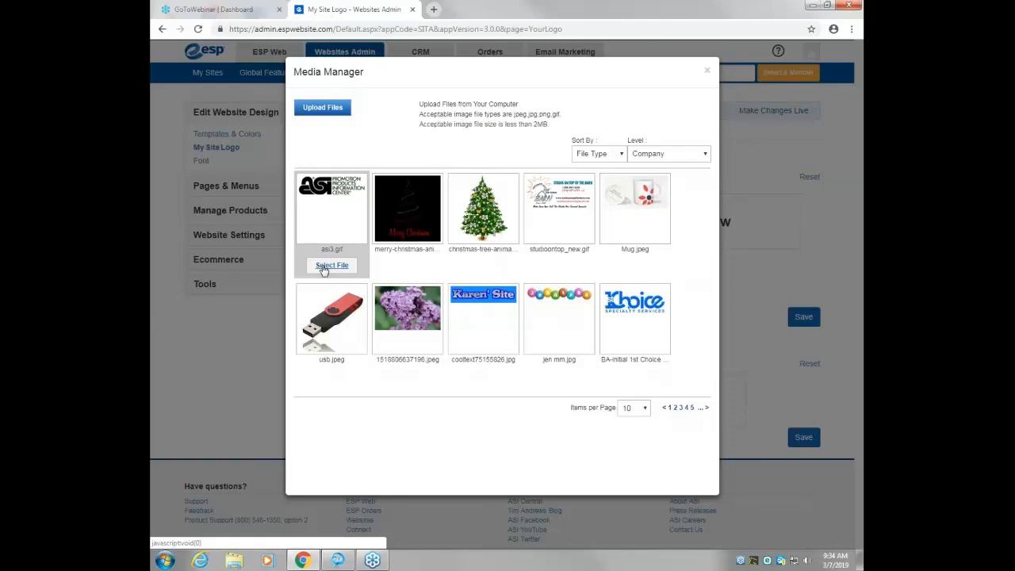
{"action": "left_click", "coordinate": [331, 265]}
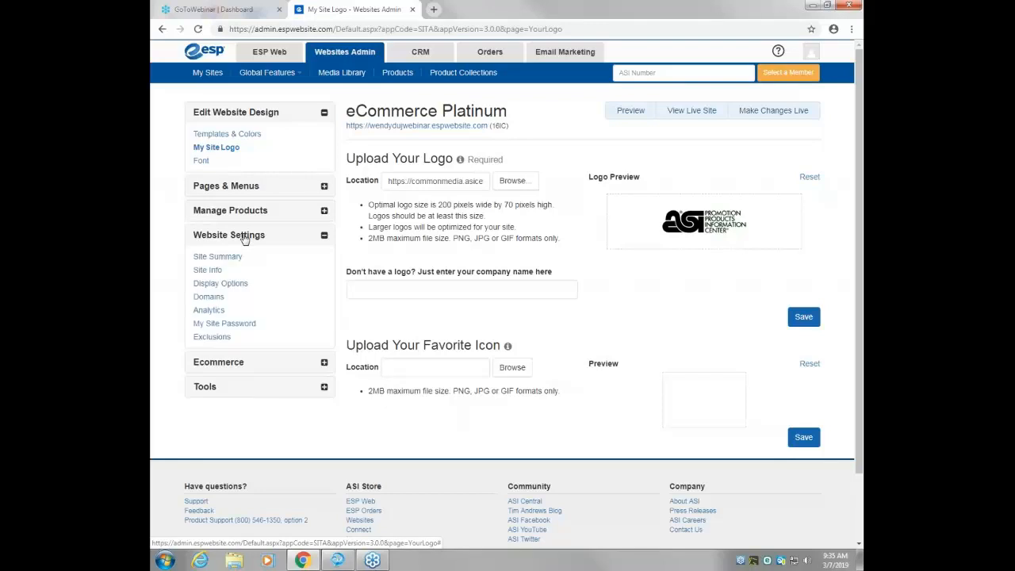
View the Site Summary, review the company contact details in Site Info, and save the address.
{"action": "left_click", "coordinate": [228, 259]}
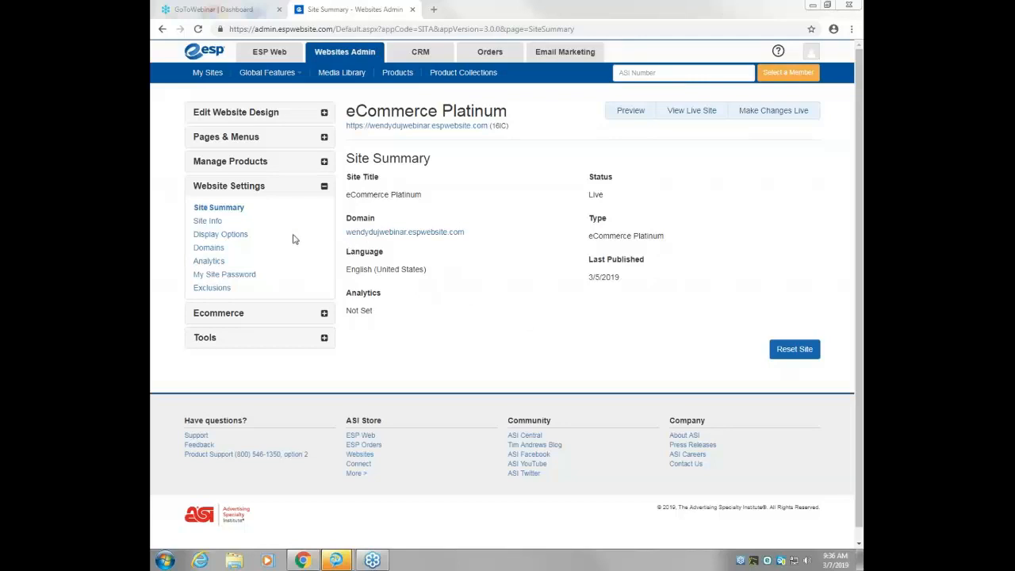
{"action": "left_click", "coordinate": [203, 225]}
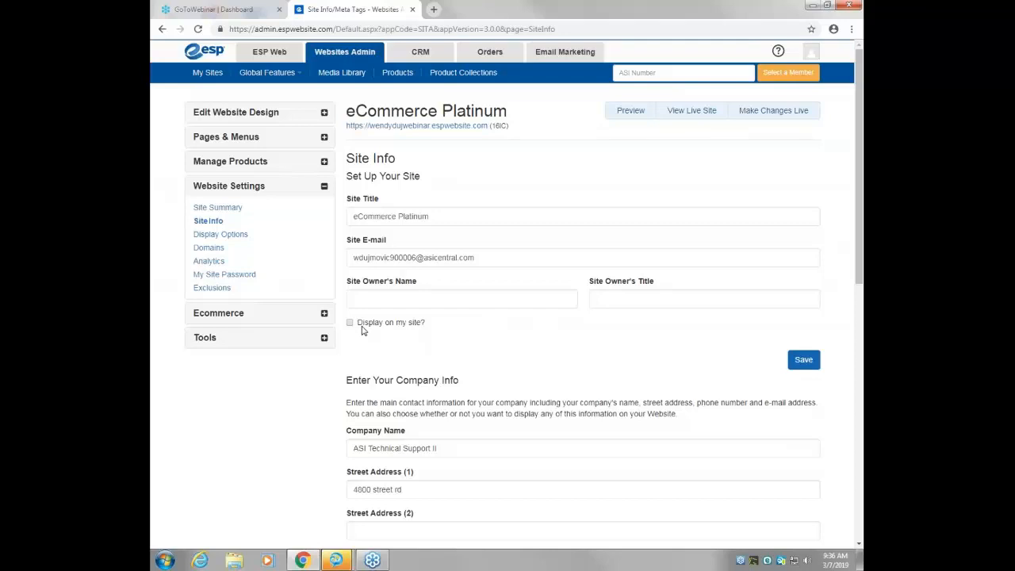
{"action": "scroll", "coordinate": [493, 365], "scroll_direction": "down", "scroll_amount": 4}
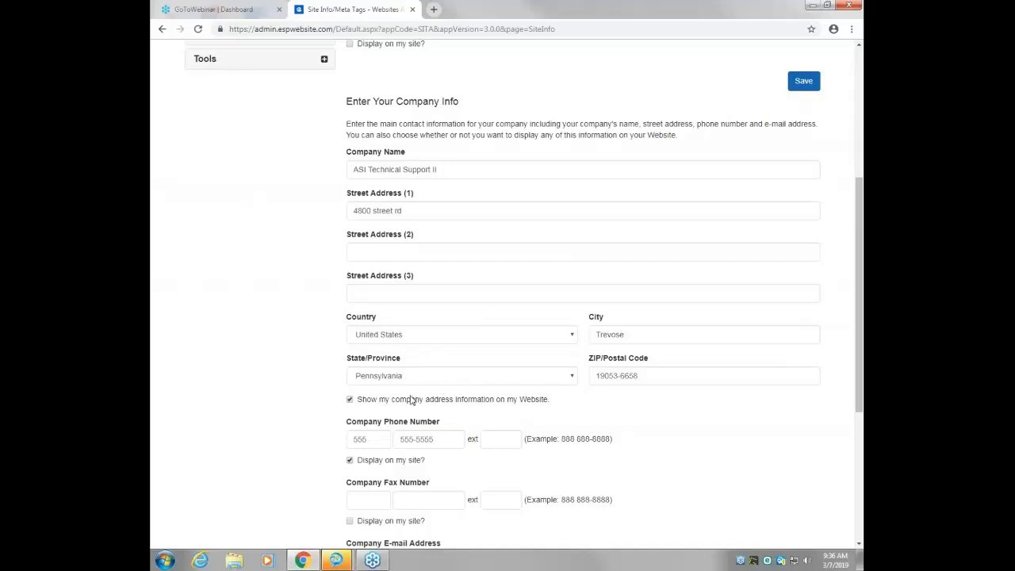
{"action": "scroll", "coordinate": [412, 403], "scroll_direction": "down", "scroll_amount": 1}
{"action": "scroll", "coordinate": [411, 403], "scroll_direction": "down", "scroll_amount": 1}
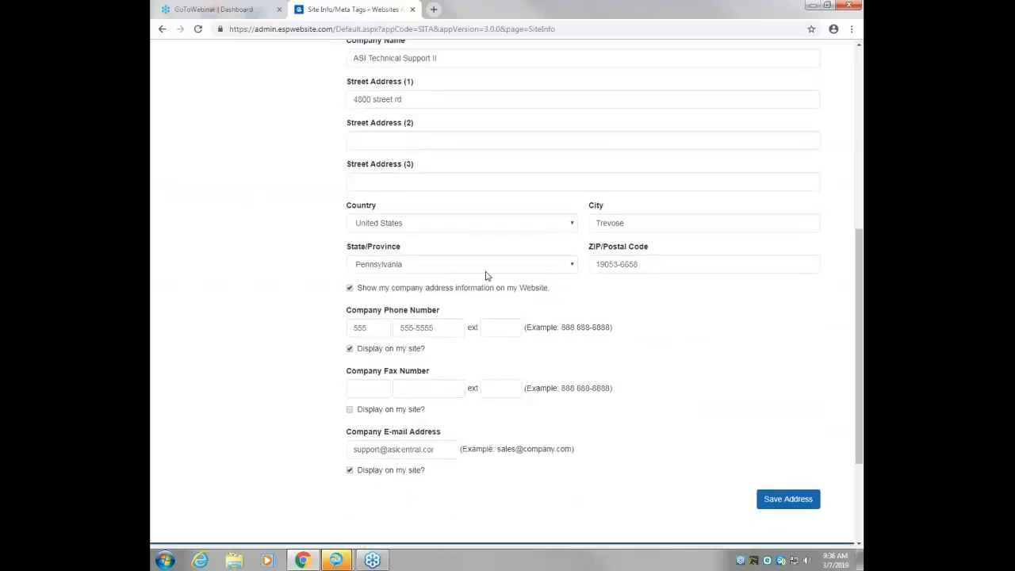
{"action": "left_click", "coordinate": [785, 502]}
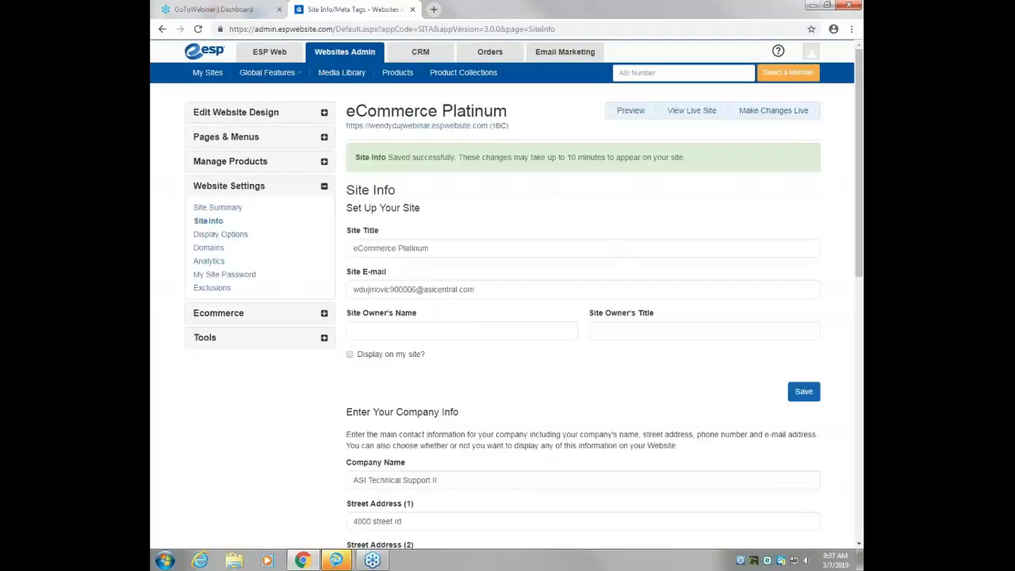
{"action": "scroll", "coordinate": [610, 240], "scroll_direction": "up", "scroll_amount": 5}
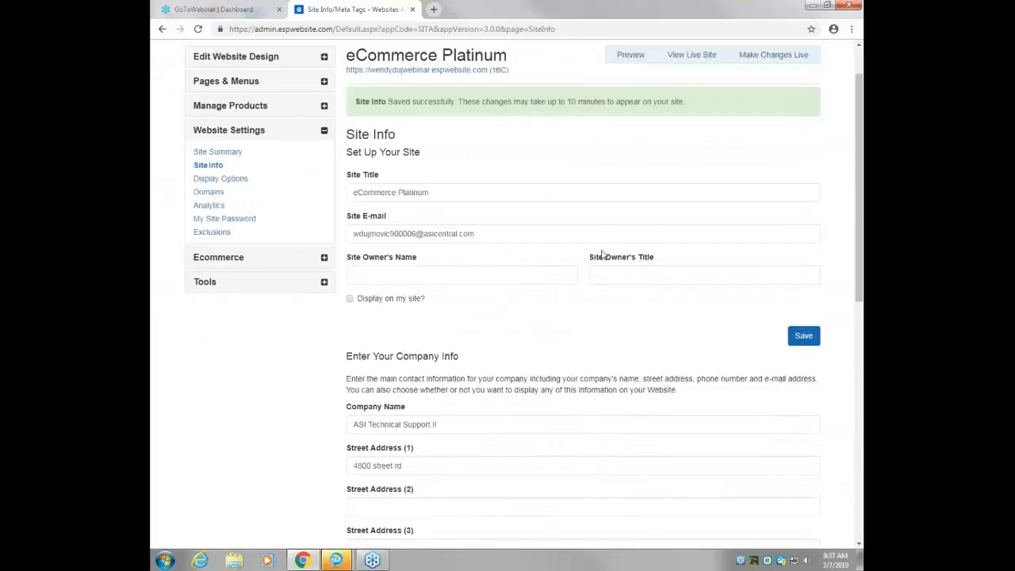
{"action": "scroll", "coordinate": [598, 260], "scroll_direction": "up", "scroll_amount": 1}
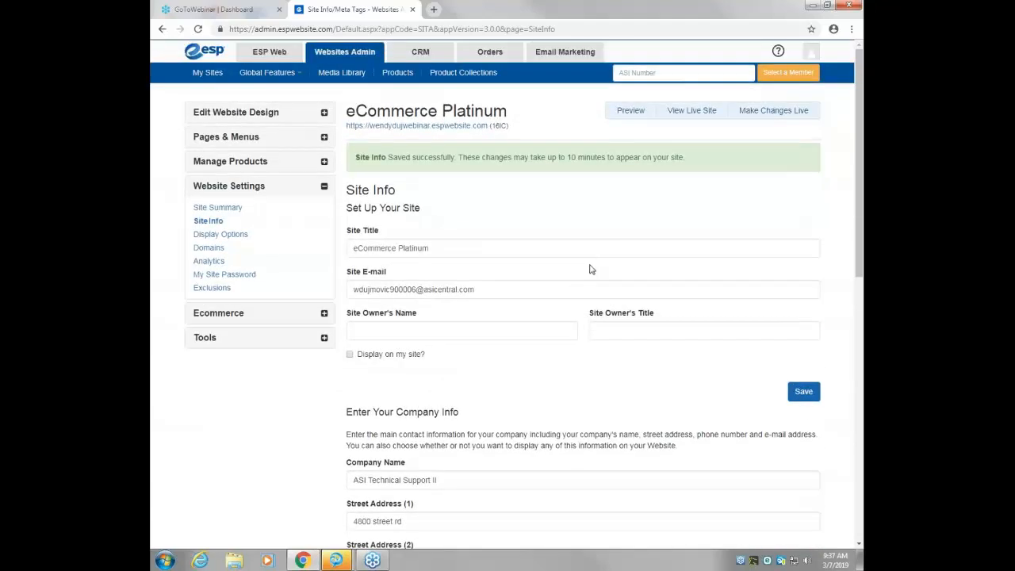
Set the default product sort to New Product in the site's Display Options.
{"action": "left_click", "coordinate": [235, 236]}
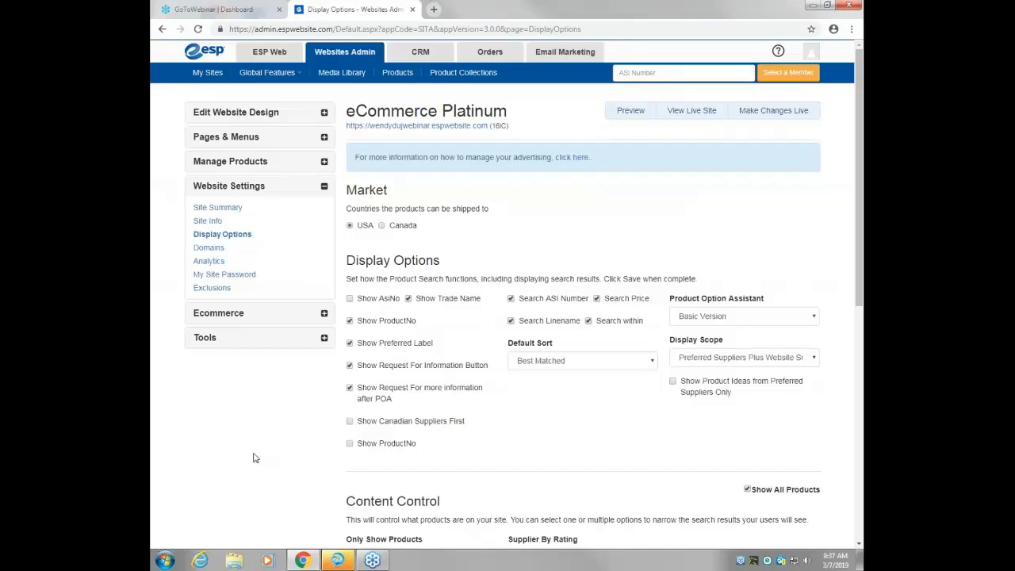
{"action": "scroll", "coordinate": [408, 387], "scroll_direction": "down", "scroll_amount": 1}
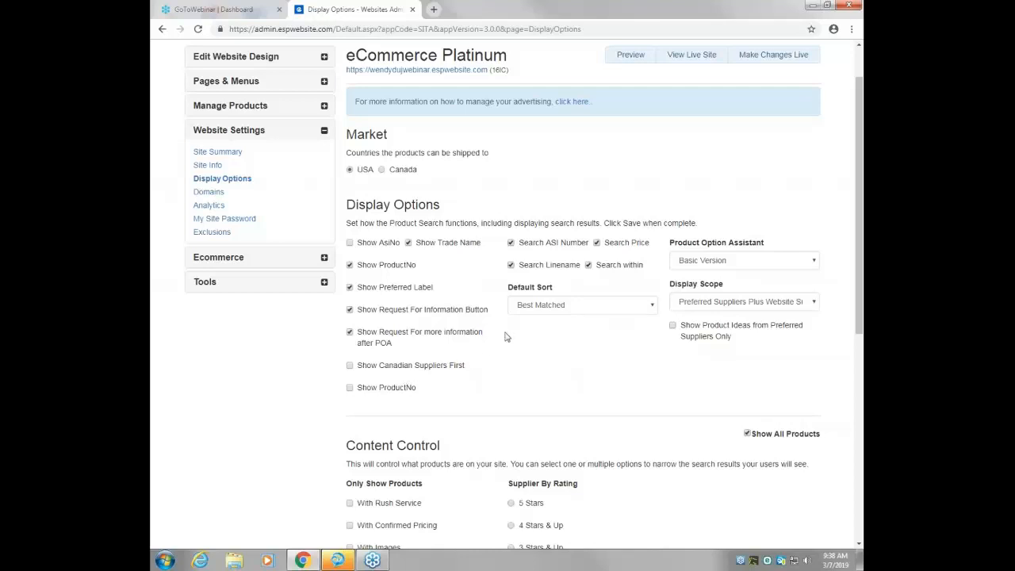
{"action": "left_click", "coordinate": [538, 309]}
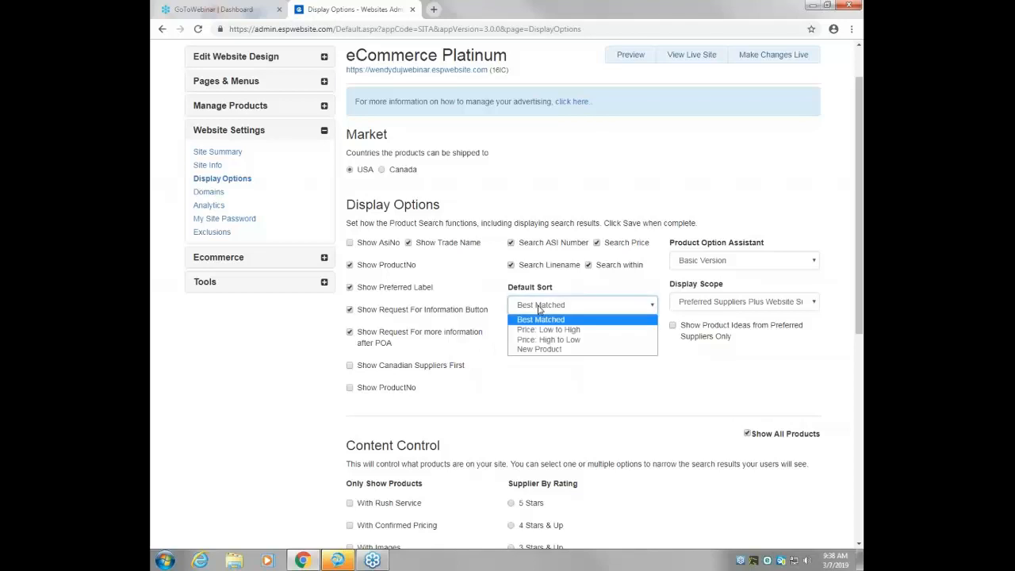
{"action": "left_click", "coordinate": [538, 349]}
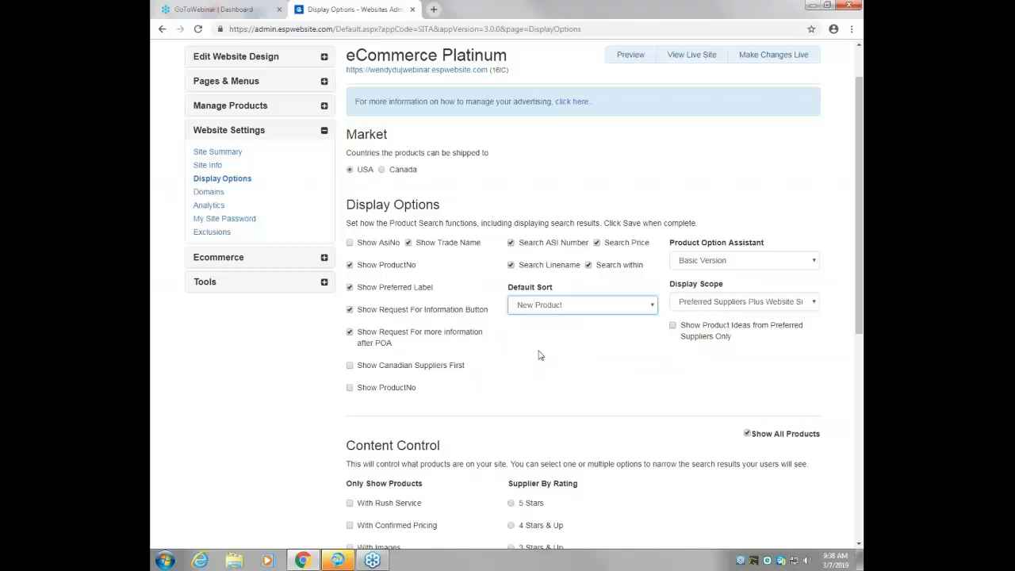
Limit the site's products to suppliers rated 4 Stars & Up and save the product settings.
{"action": "scroll", "coordinate": [538, 355], "scroll_direction": "down", "scroll_amount": 2}
{"action": "left_click", "coordinate": [532, 417]}
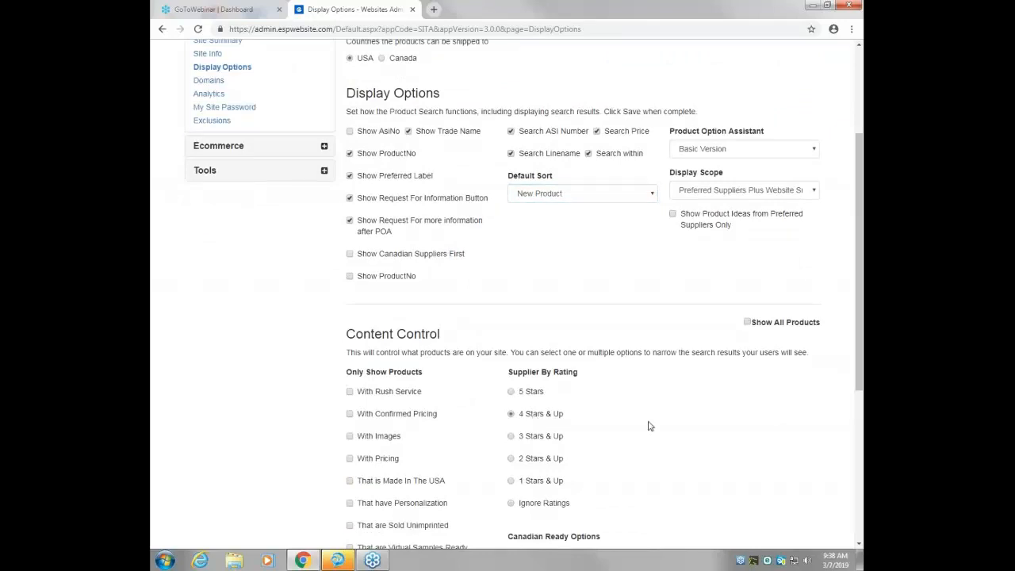
{"action": "scroll", "coordinate": [648, 426], "scroll_direction": "down", "scroll_amount": 2}
{"action": "left_click", "coordinate": [803, 518]}
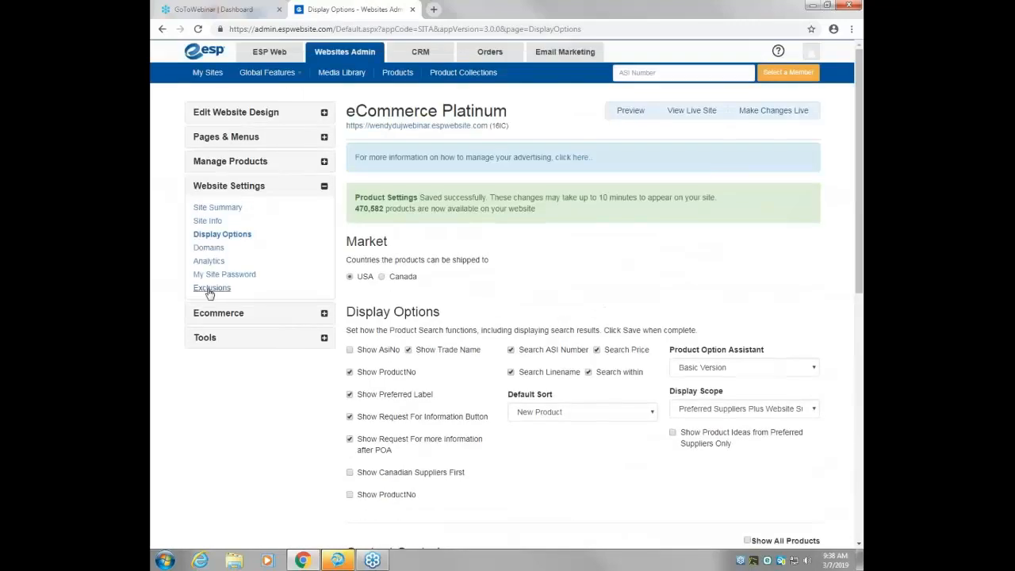
View the site's Exclusions settings and examine the account's global Exclusion Lists.
{"action": "left_click", "coordinate": [211, 288]}
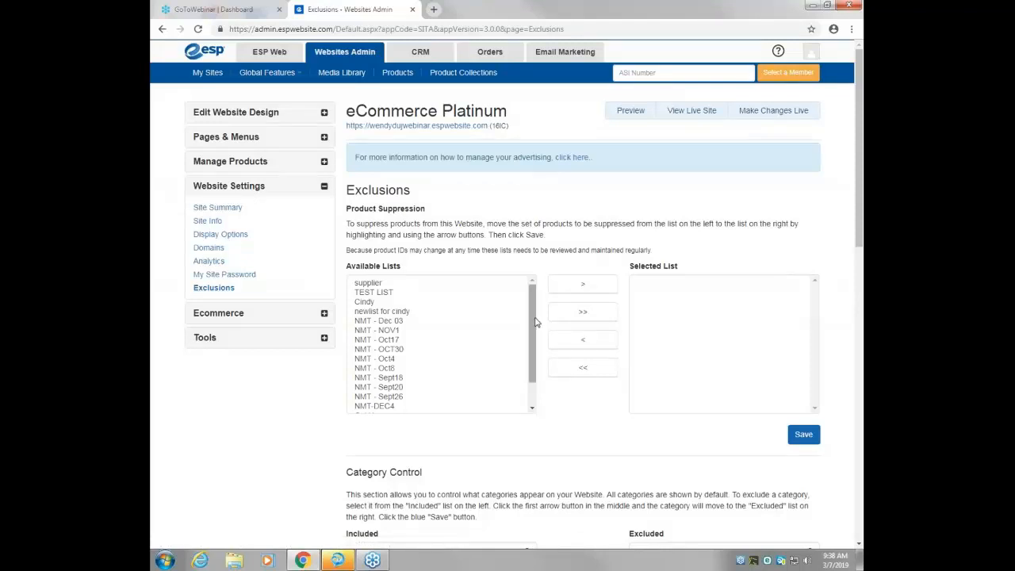
{"action": "left_click", "coordinate": [270, 80]}
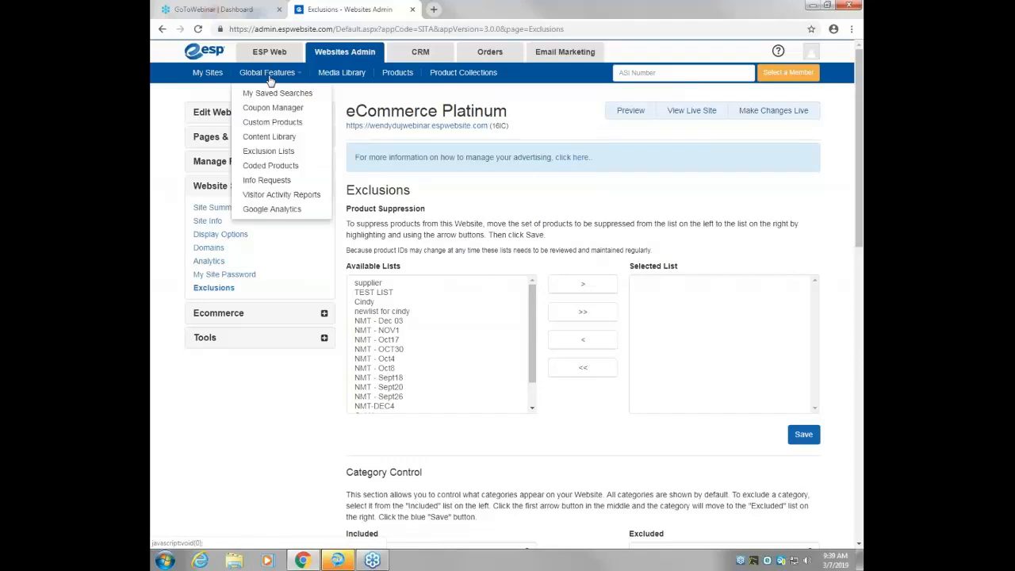
{"action": "left_click", "coordinate": [268, 152]}
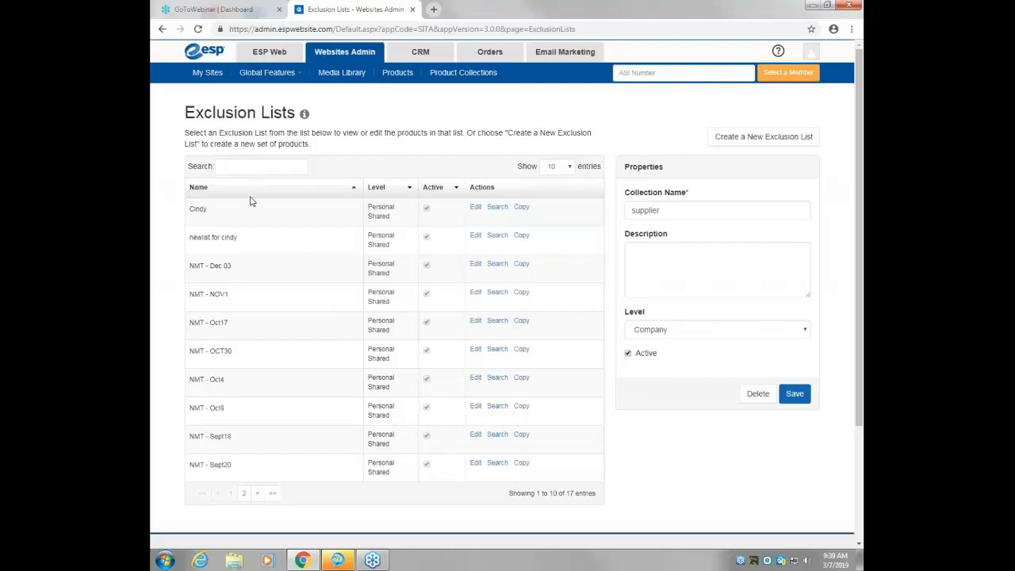
Reopen the most recently edited eCommerce Platinum site, add TEST LIST to the suppressed product lists in its Exclusions, and save.
{"action": "left_click", "coordinate": [207, 73]}
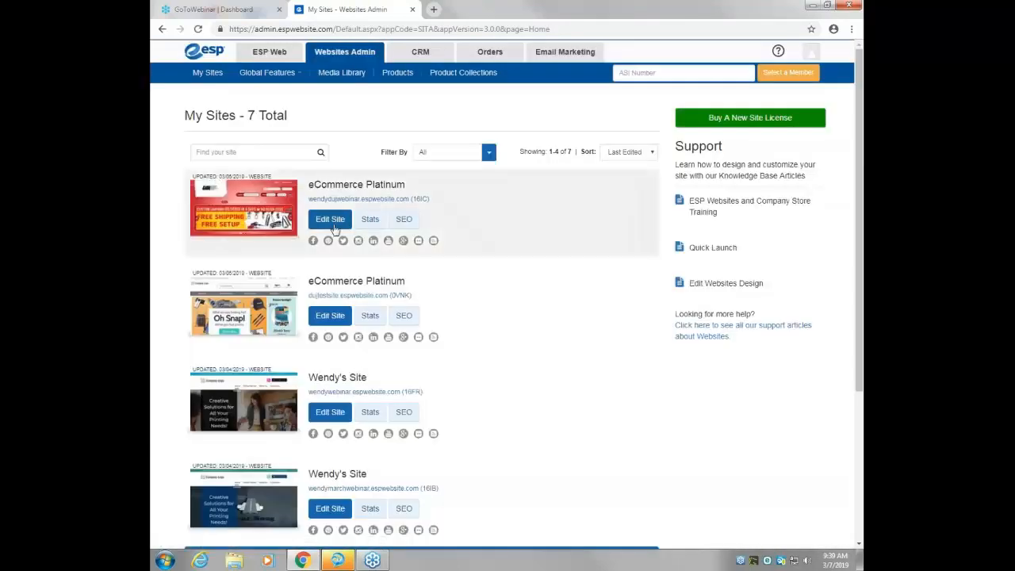
{"action": "left_click", "coordinate": [334, 227]}
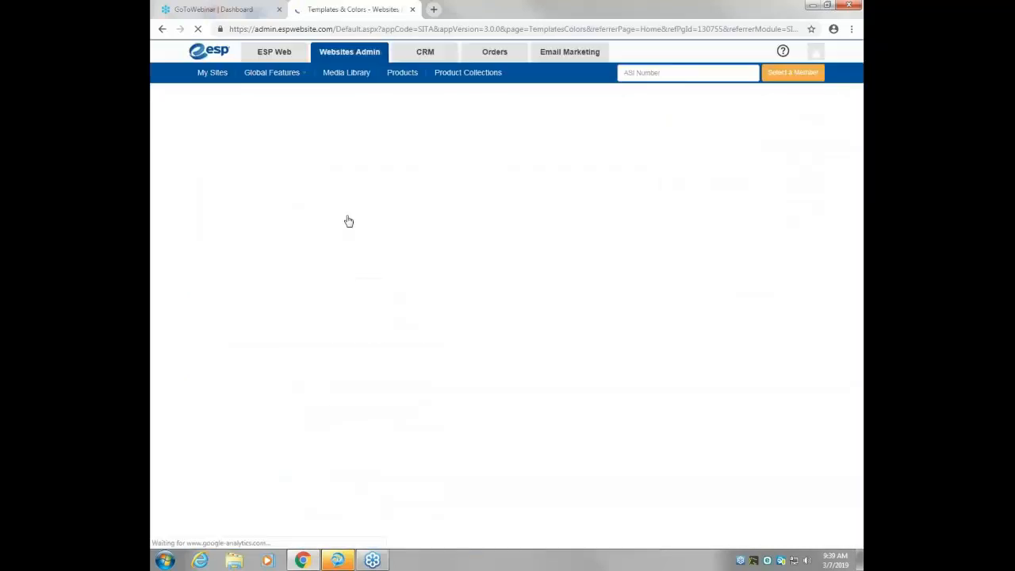
{"action": "left_click", "coordinate": [227, 236]}
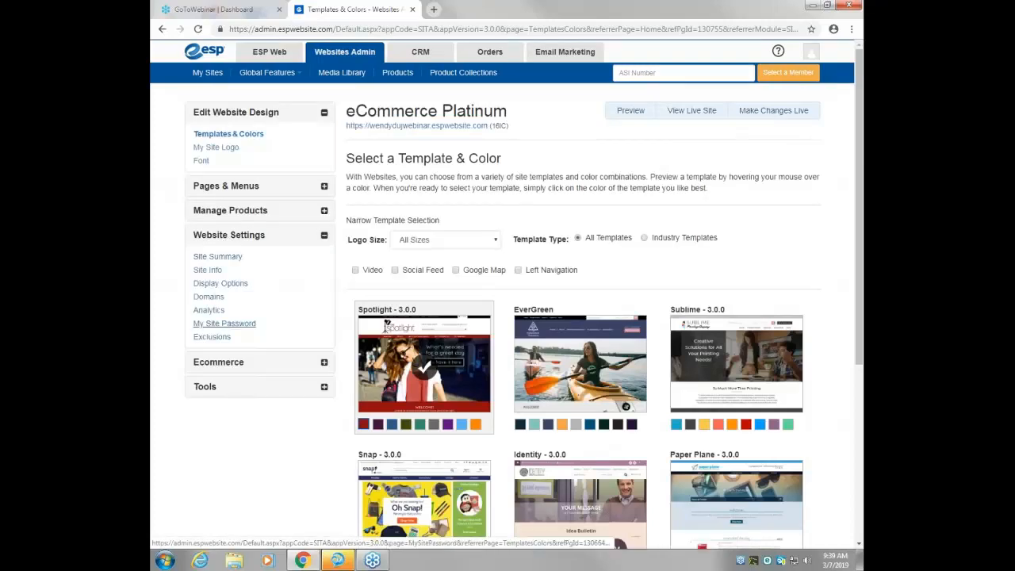
{"action": "left_click", "coordinate": [212, 339]}
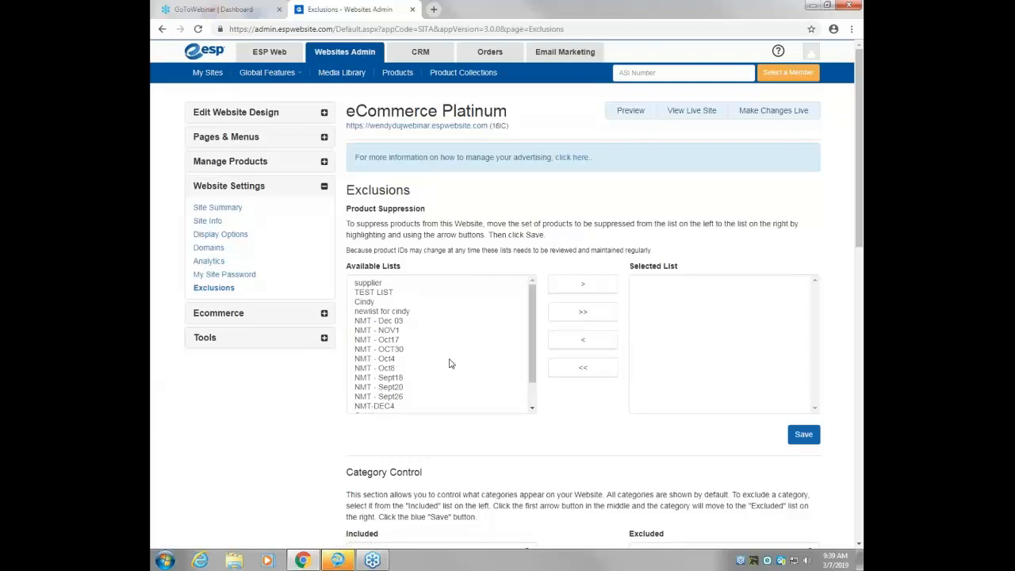
{"action": "left_click", "coordinate": [372, 292]}
{"action": "left_click", "coordinate": [573, 293]}
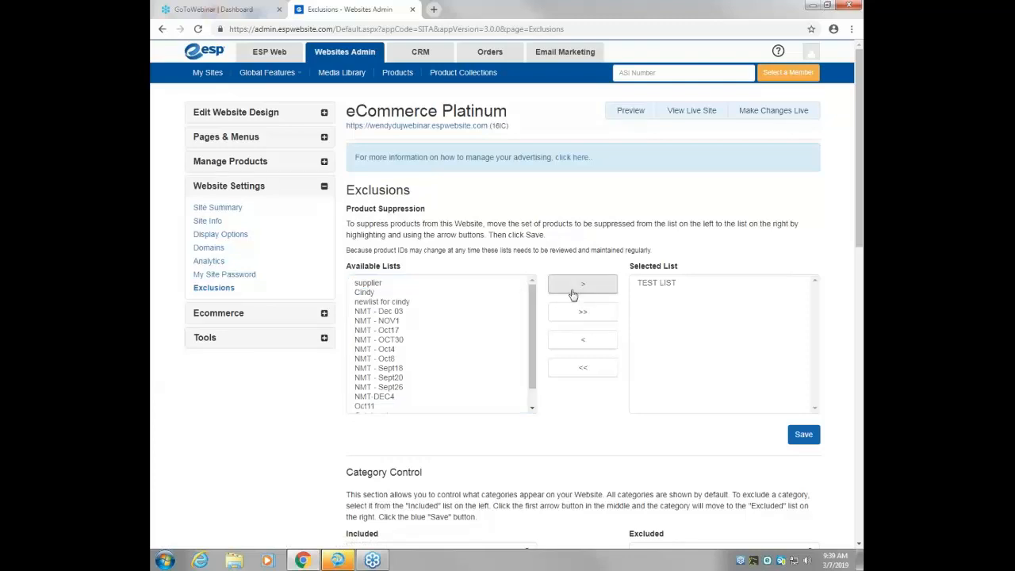
{"action": "left_click", "coordinate": [803, 436]}
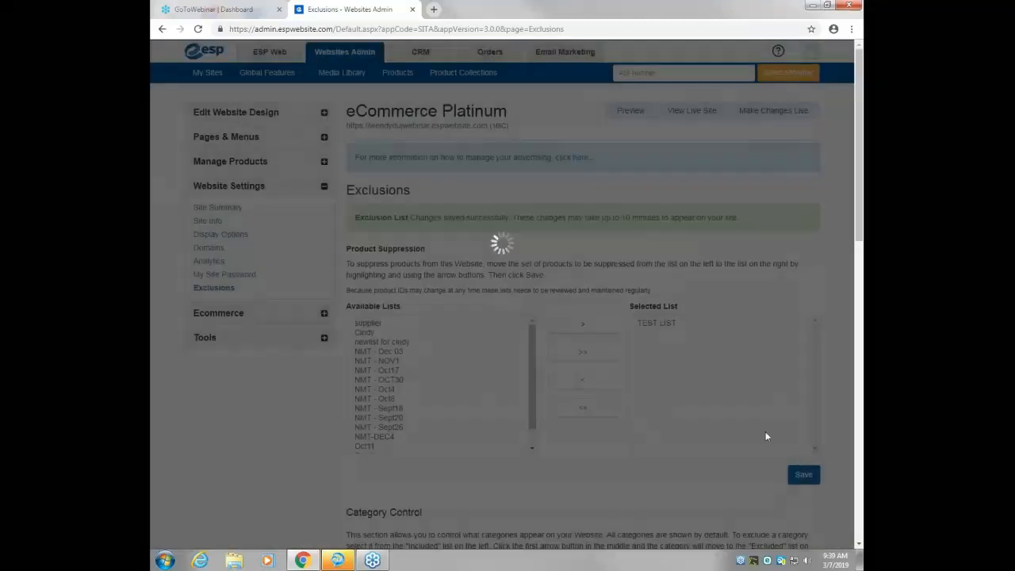
Exclude the ALMANACS category from the website in Category Control and save the change.
{"action": "scroll", "coordinate": [676, 404], "scroll_direction": "down", "scroll_amount": 3}
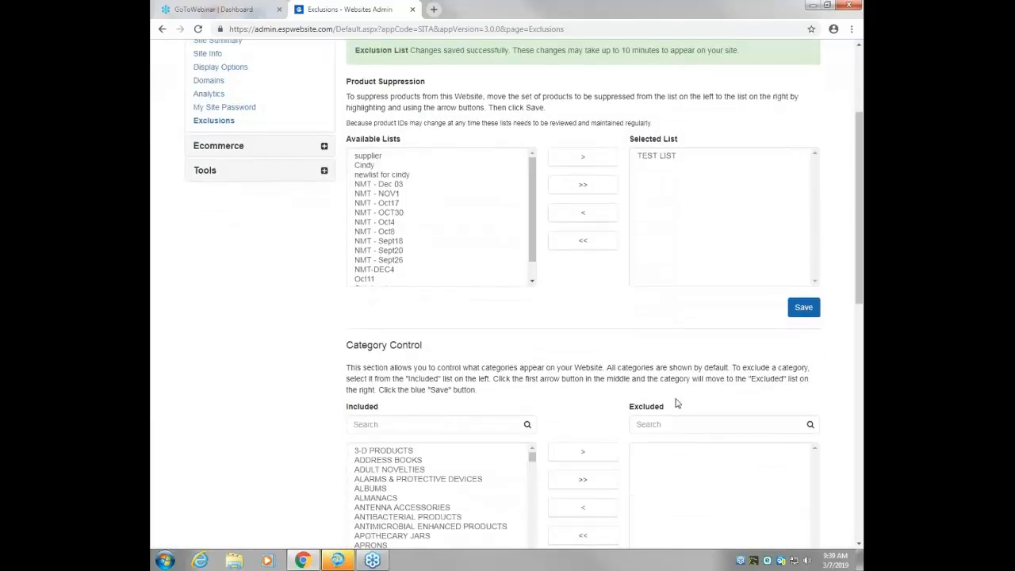
{"action": "scroll", "coordinate": [675, 403], "scroll_direction": "down", "scroll_amount": 1}
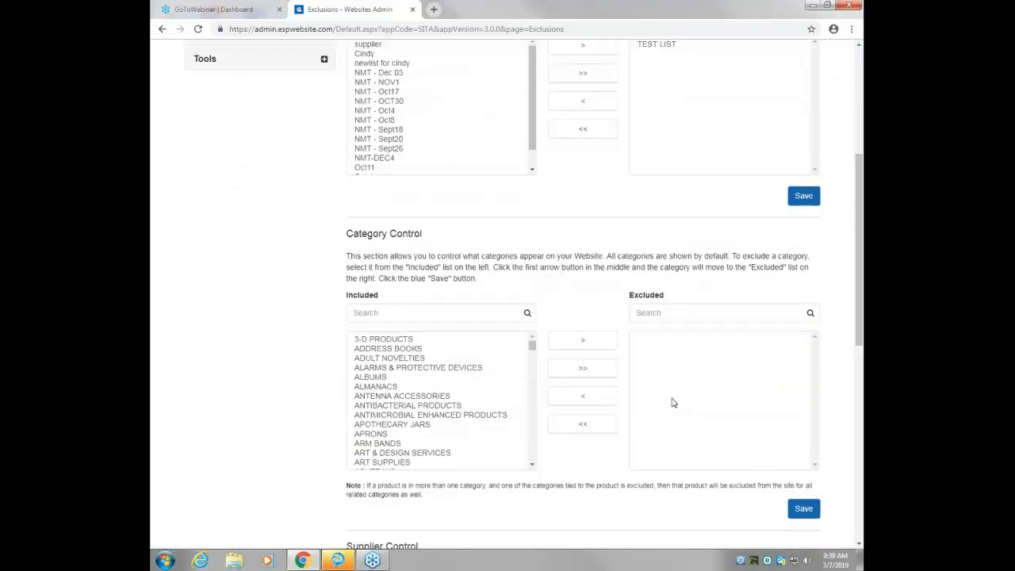
{"action": "scroll", "coordinate": [673, 402], "scroll_direction": "down", "scroll_amount": 1}
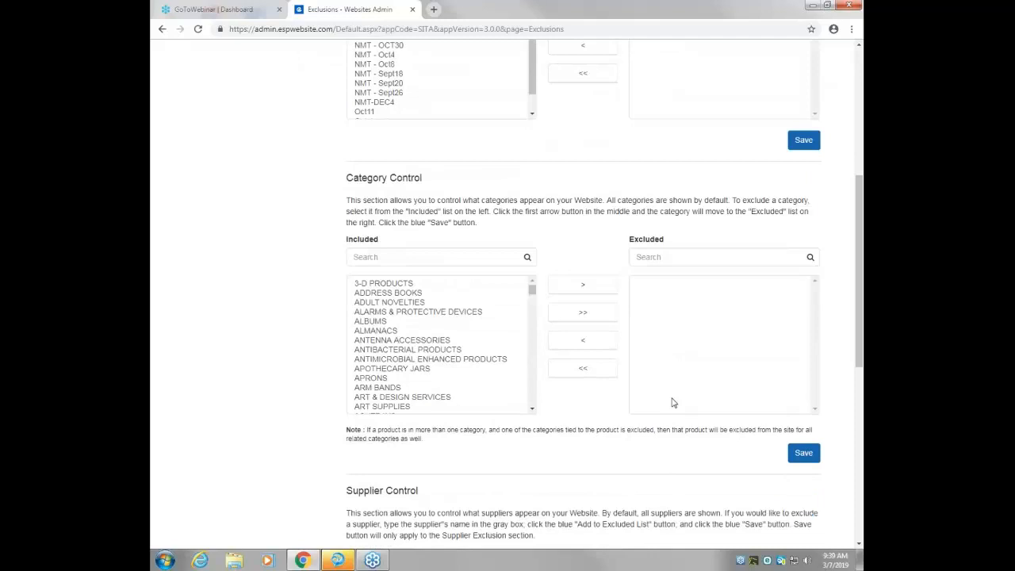
{"action": "scroll", "coordinate": [658, 405], "scroll_direction": "down", "scroll_amount": 1}
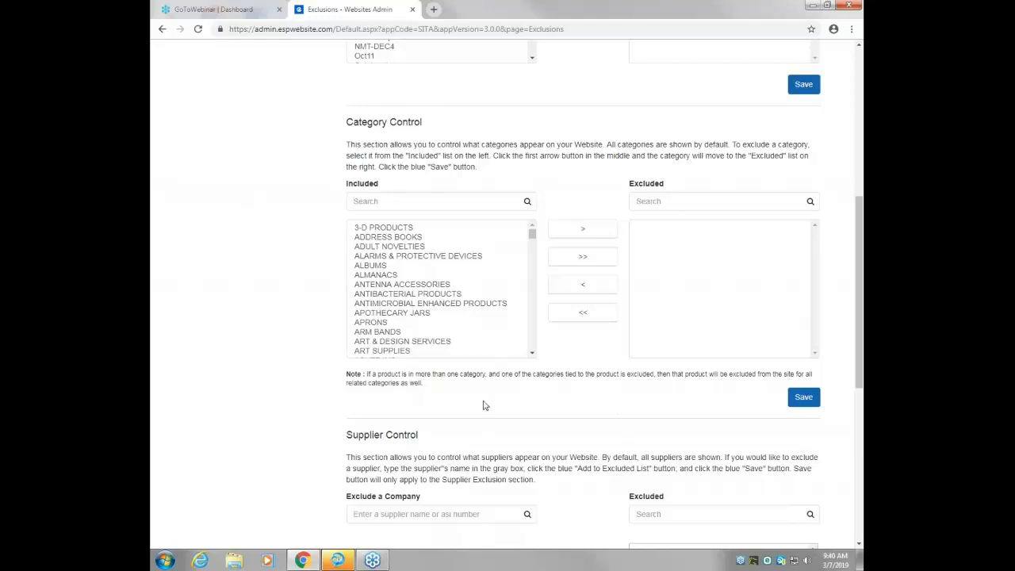
{"action": "left_click", "coordinate": [379, 275]}
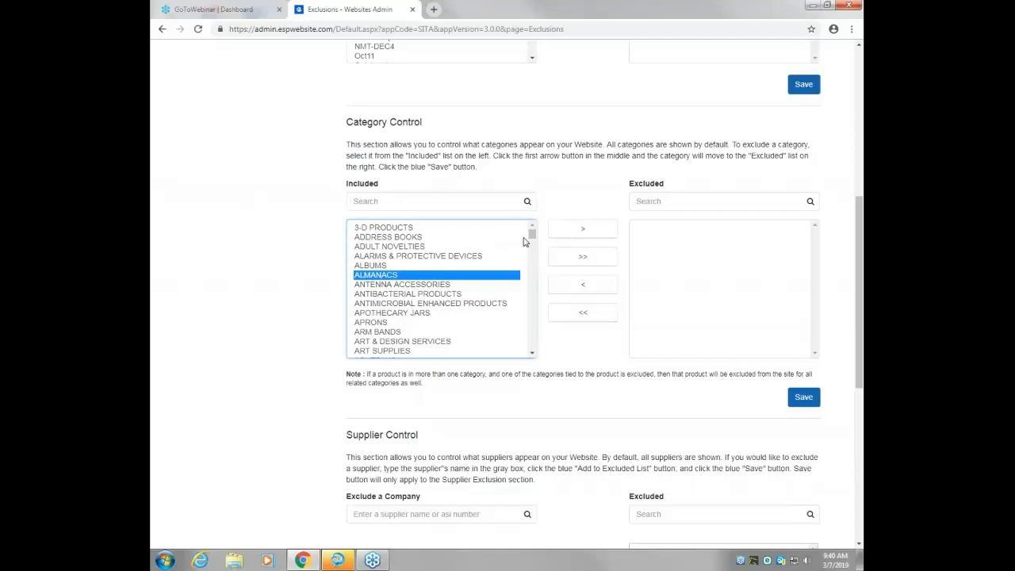
{"action": "left_click", "coordinate": [566, 236]}
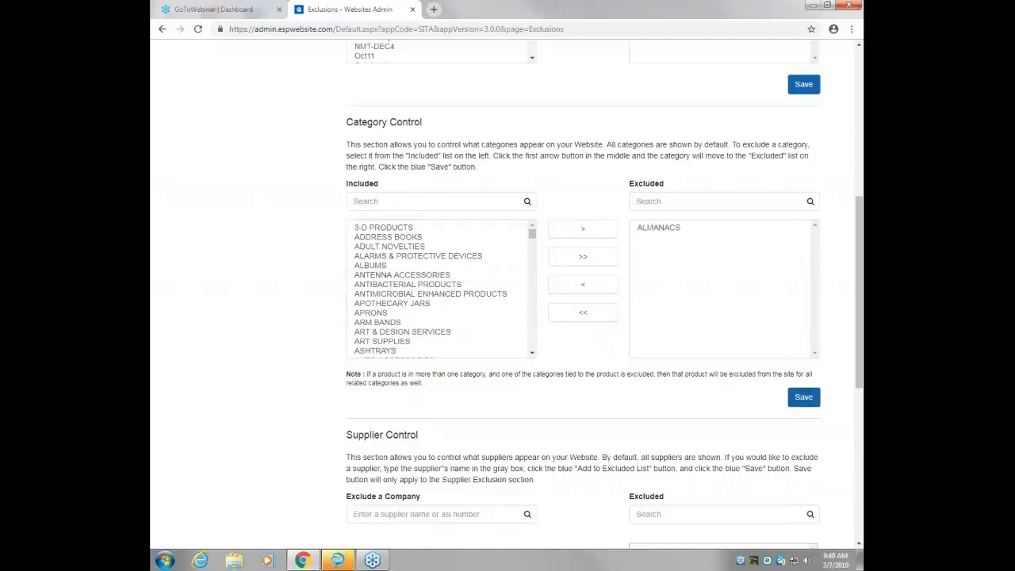
{"action": "left_click", "coordinate": [812, 399]}
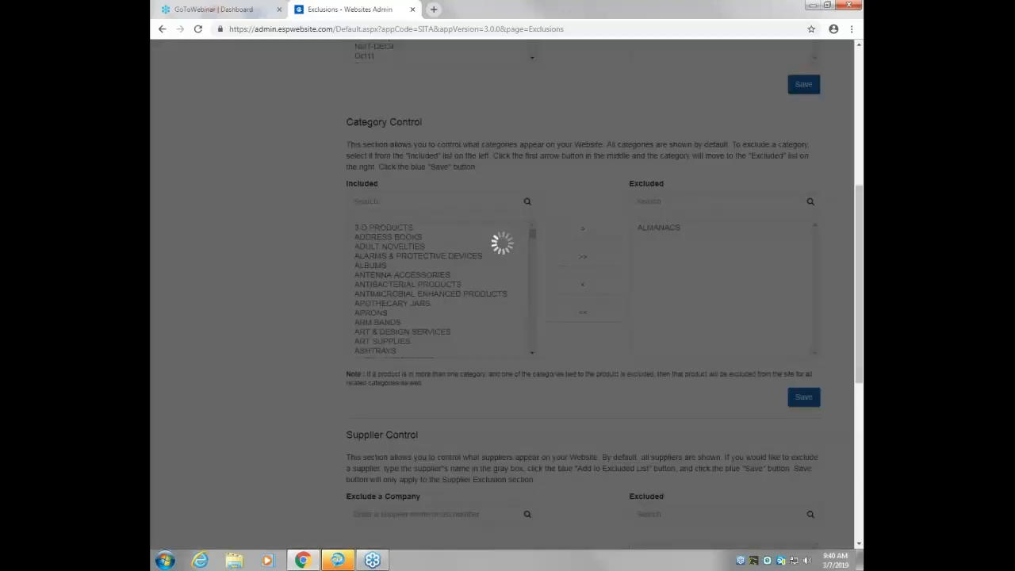
Review the Supplier Control options for excluding companies from the website.
{"action": "scroll", "coordinate": [328, 462], "scroll_direction": "down", "scroll_amount": 2}
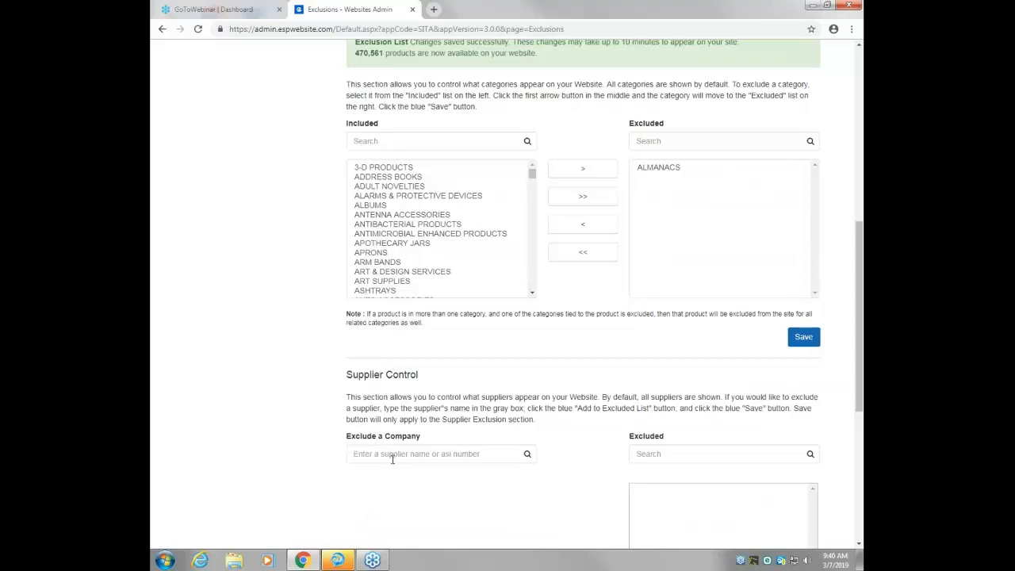
{"action": "scroll", "coordinate": [579, 484], "scroll_direction": "down", "scroll_amount": 1}
{"action": "scroll", "coordinate": [665, 443], "scroll_direction": "down", "scroll_amount": 1}
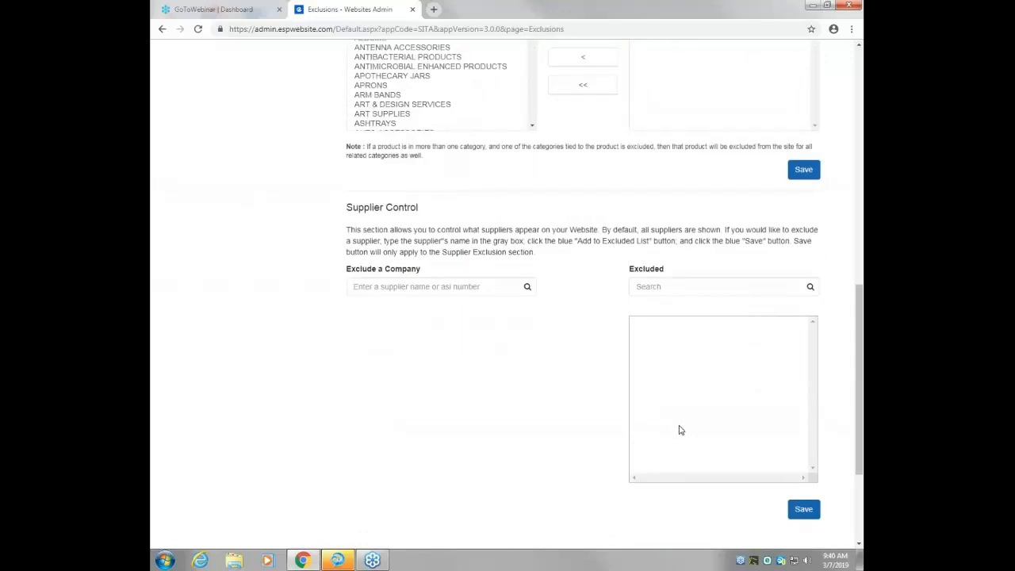
{"action": "scroll", "coordinate": [671, 425], "scroll_direction": "up", "scroll_amount": 7}
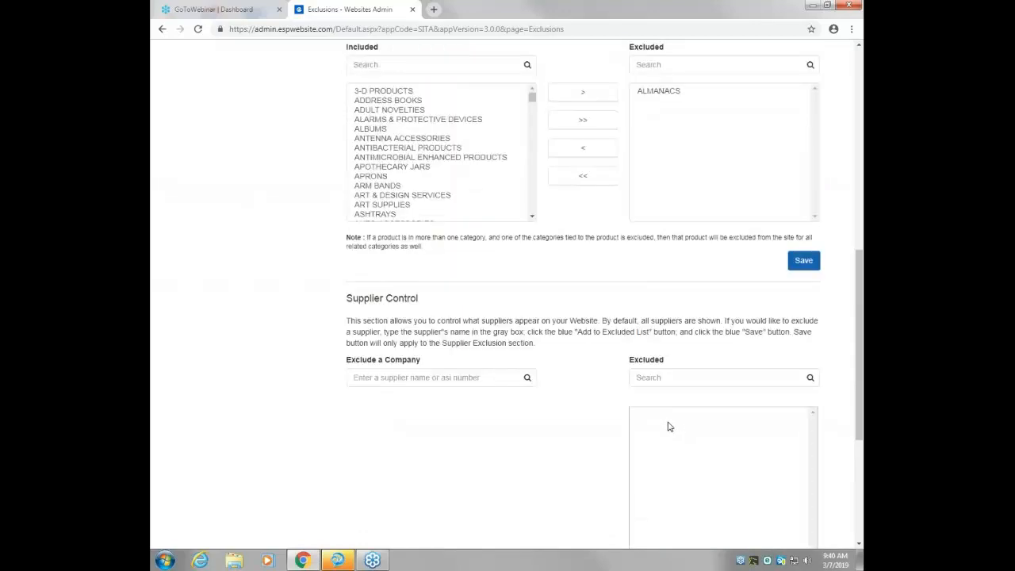
{"action": "scroll", "coordinate": [665, 428], "scroll_direction": "up", "scroll_amount": 1}
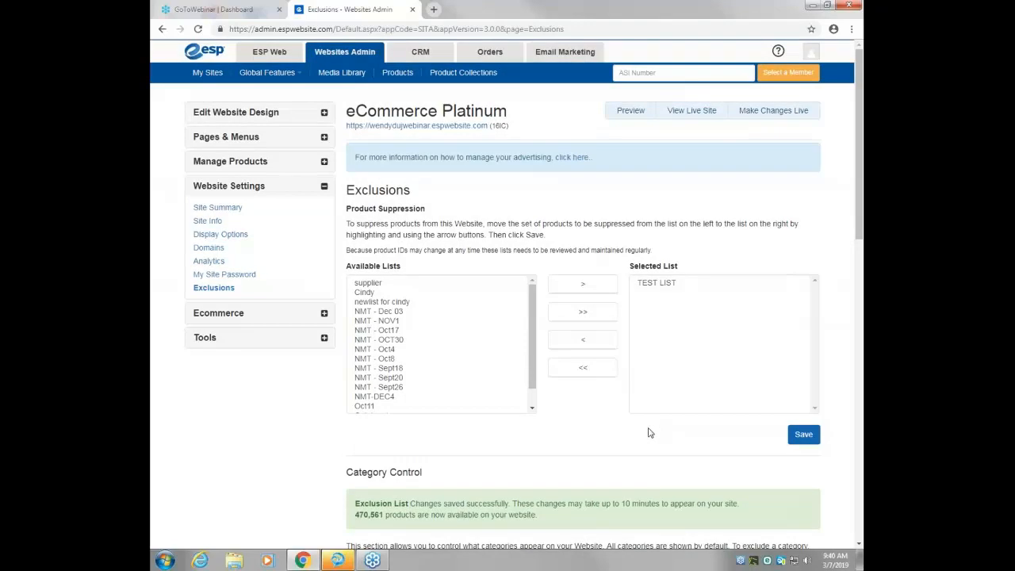
Open the site's default ESP Websites domain for editing in the Domains settings and save it.
{"action": "left_click", "coordinate": [208, 248]}
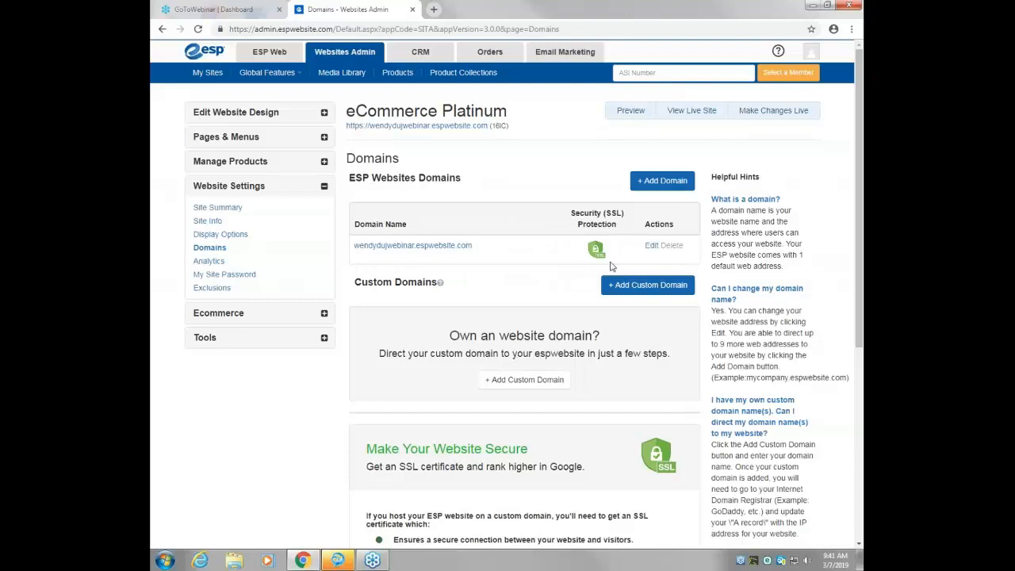
{"action": "left_click", "coordinate": [650, 246]}
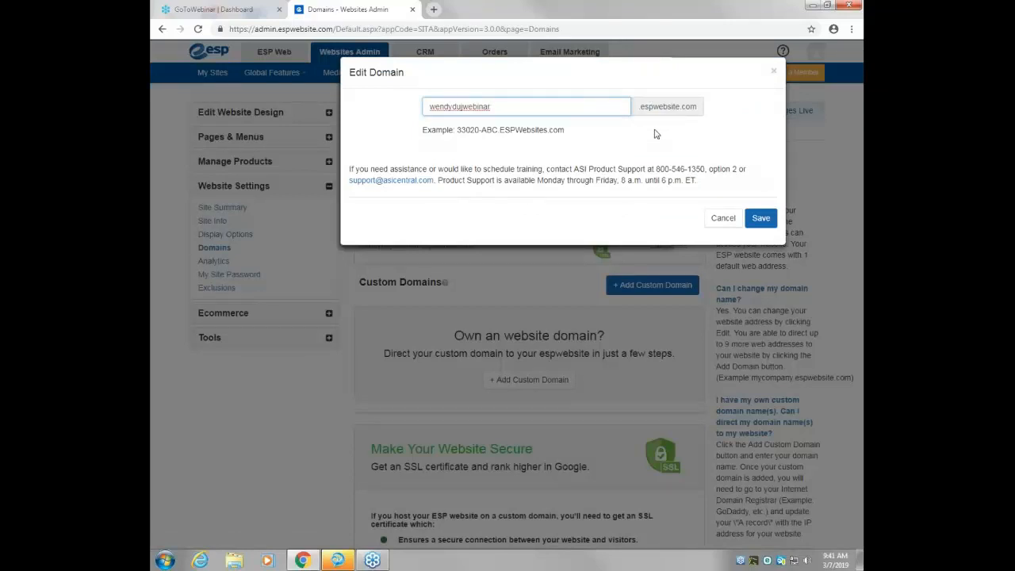
{"action": "left_click", "coordinate": [761, 224]}
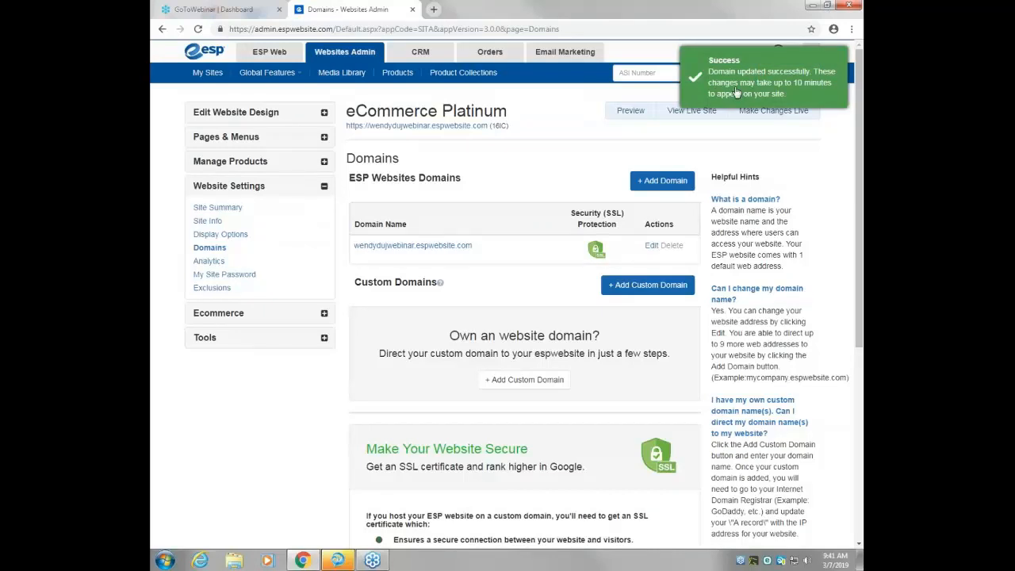
Add abcpromotions.com as a custom domain for the site.
{"action": "scroll", "coordinate": [510, 249], "scroll_direction": "down", "scroll_amount": 1}
{"action": "scroll", "coordinate": [509, 249], "scroll_direction": "down", "scroll_amount": 1}
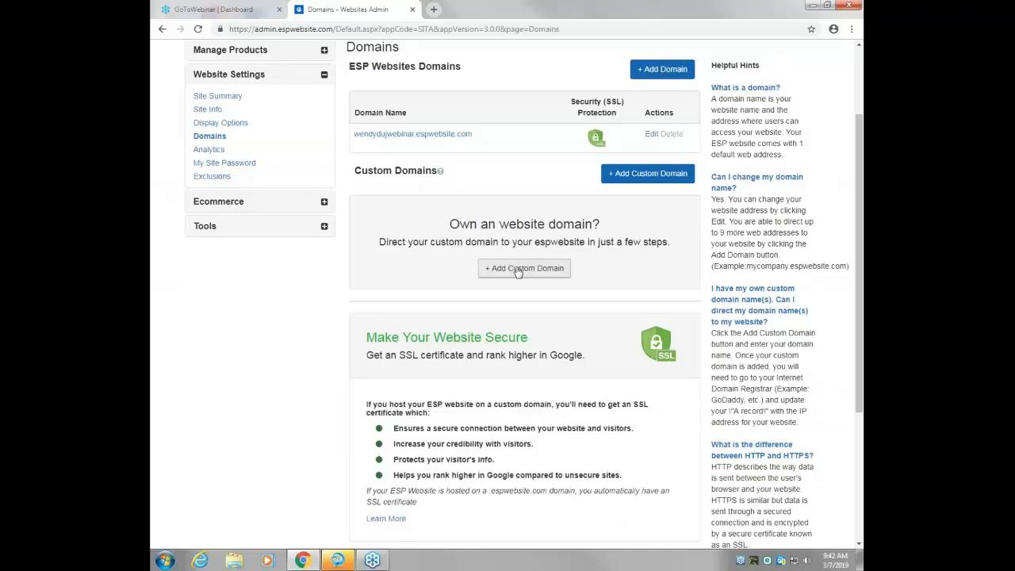
{"action": "left_click", "coordinate": [633, 178]}
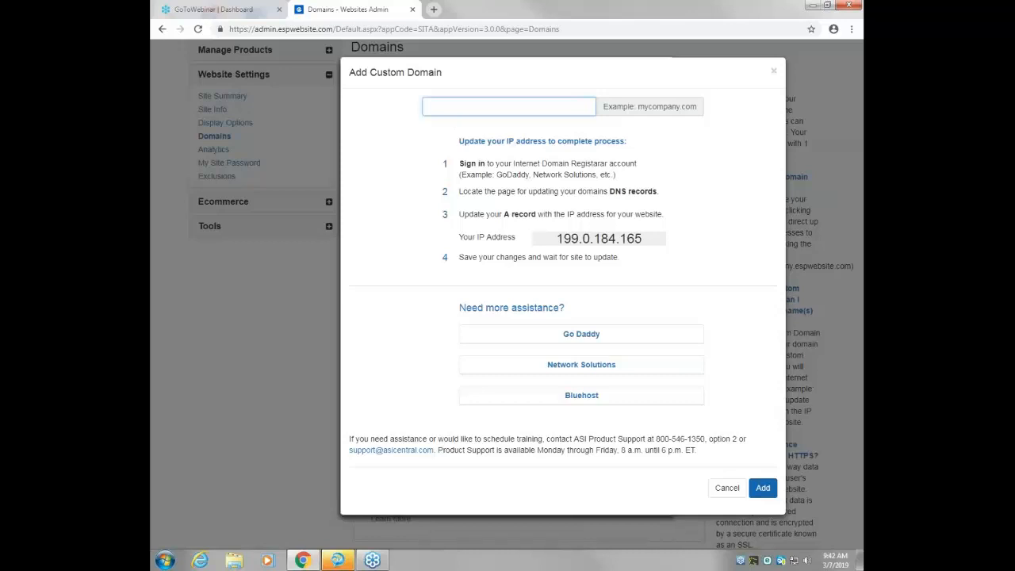
{"action": "type", "text": "abcprod"}
{"action": "key", "text": "BackSpace"}
{"action": "type", "text": "motions.com"}
{"action": "left_click", "coordinate": [775, 488]}
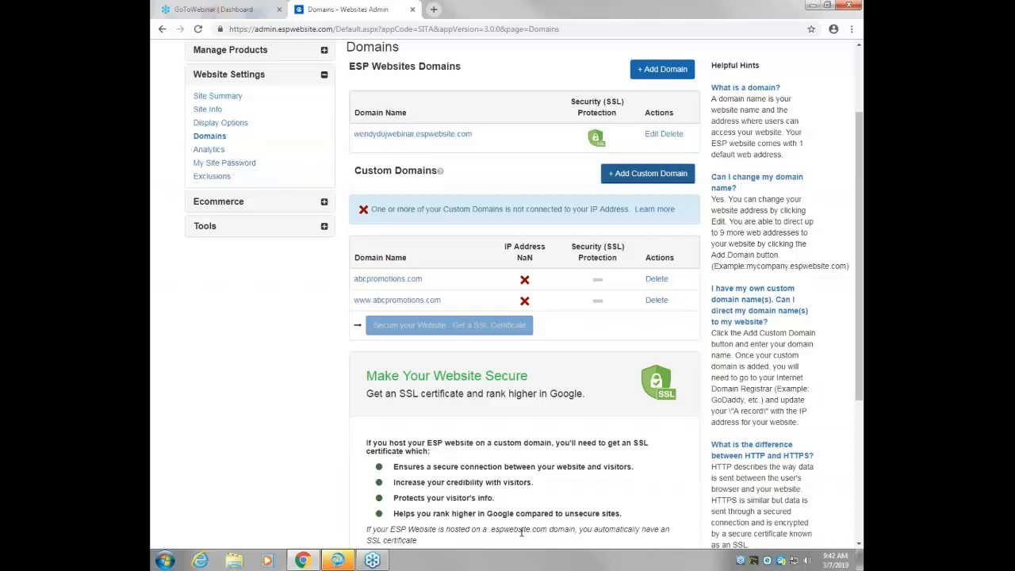
Review the Ecommerce Currency And Pricing Display settings, including preferred currency, catalog price display, decimal places and price labels.
{"action": "left_click", "coordinate": [213, 203]}
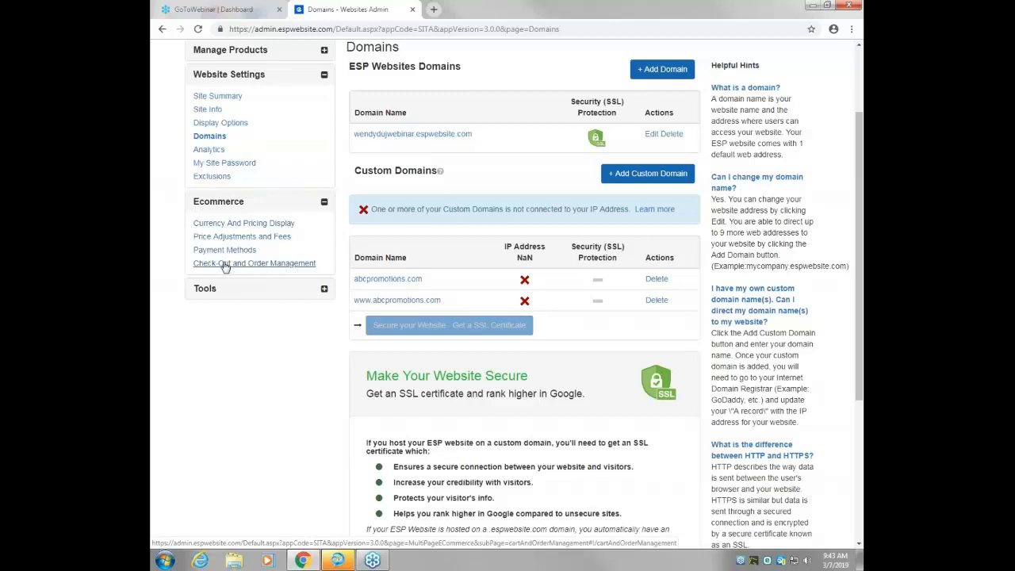
{"action": "left_click", "coordinate": [228, 227]}
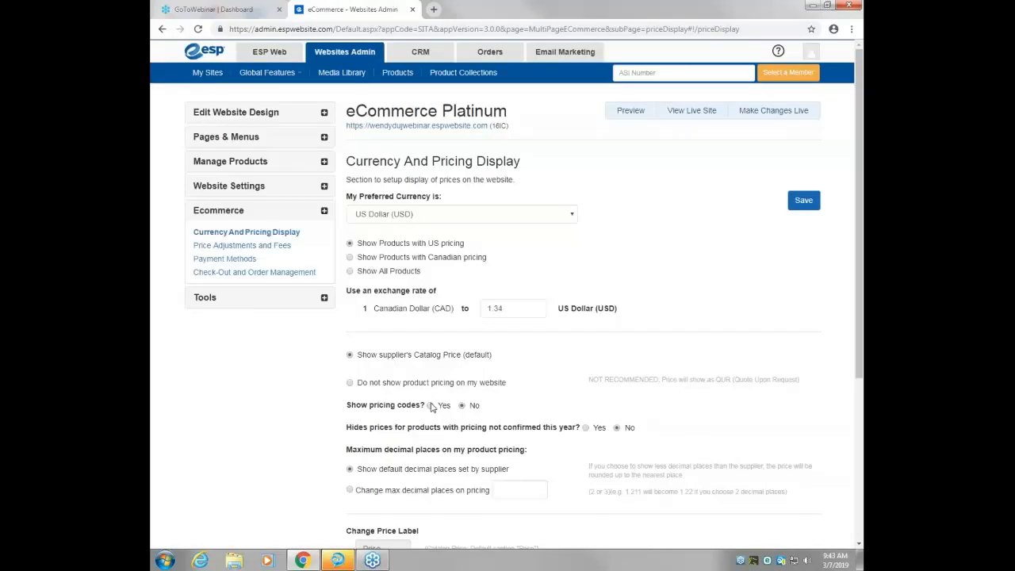
{"action": "left_click", "coordinate": [456, 219]}
{"action": "left_click", "coordinate": [457, 221]}
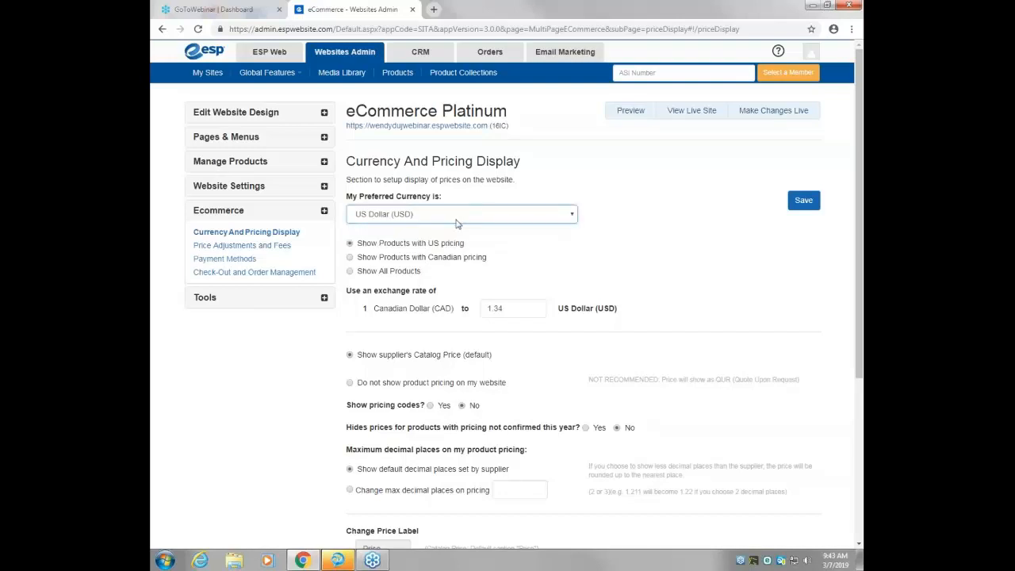
{"action": "scroll", "coordinate": [473, 309], "scroll_direction": "down", "scroll_amount": 1}
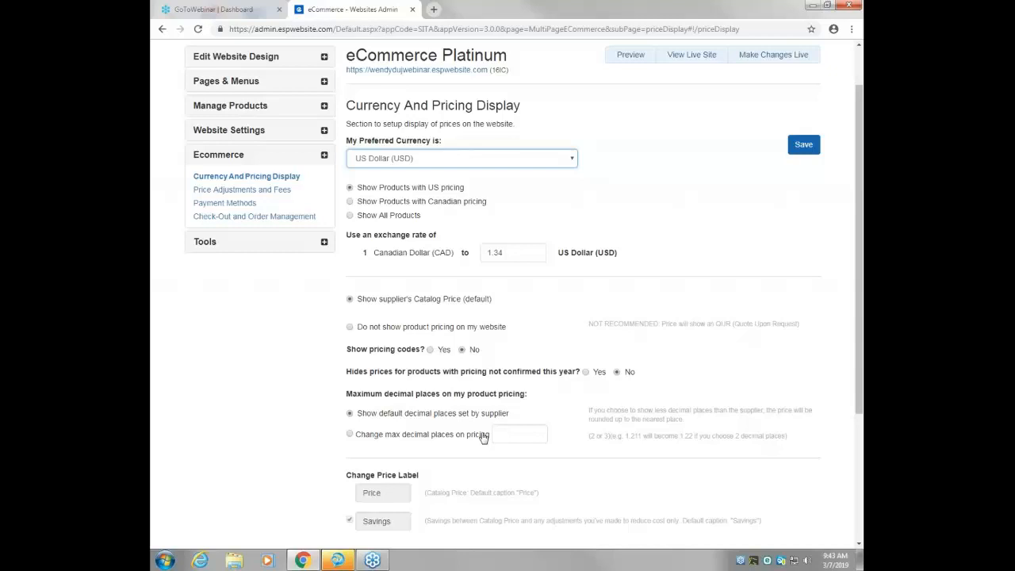
{"action": "scroll", "coordinate": [483, 435], "scroll_direction": "down", "scroll_amount": 2}
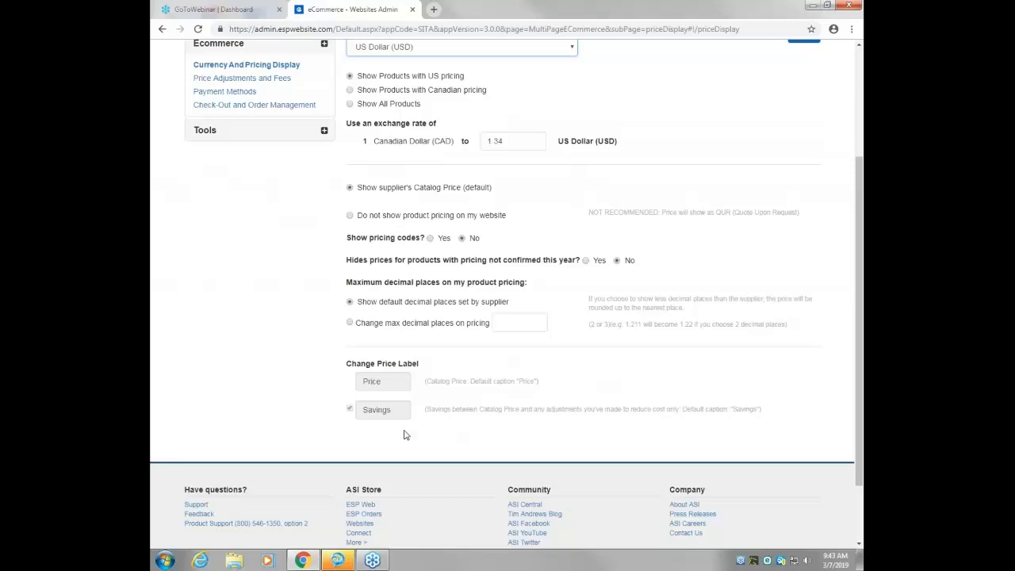
{"action": "scroll", "coordinate": [426, 252], "scroll_direction": "up", "scroll_amount": 2}
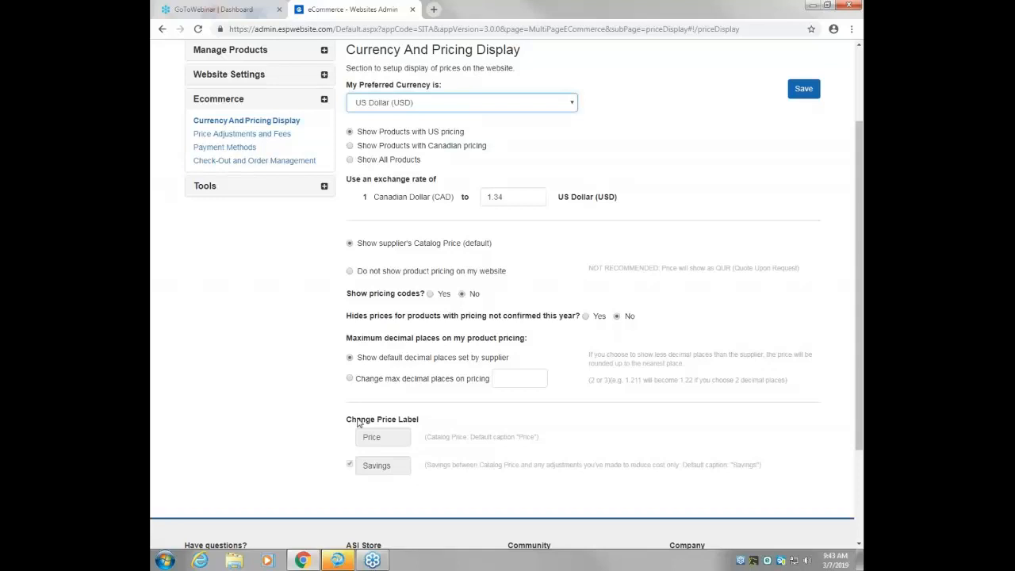
{"action": "left_click", "coordinate": [380, 445]}
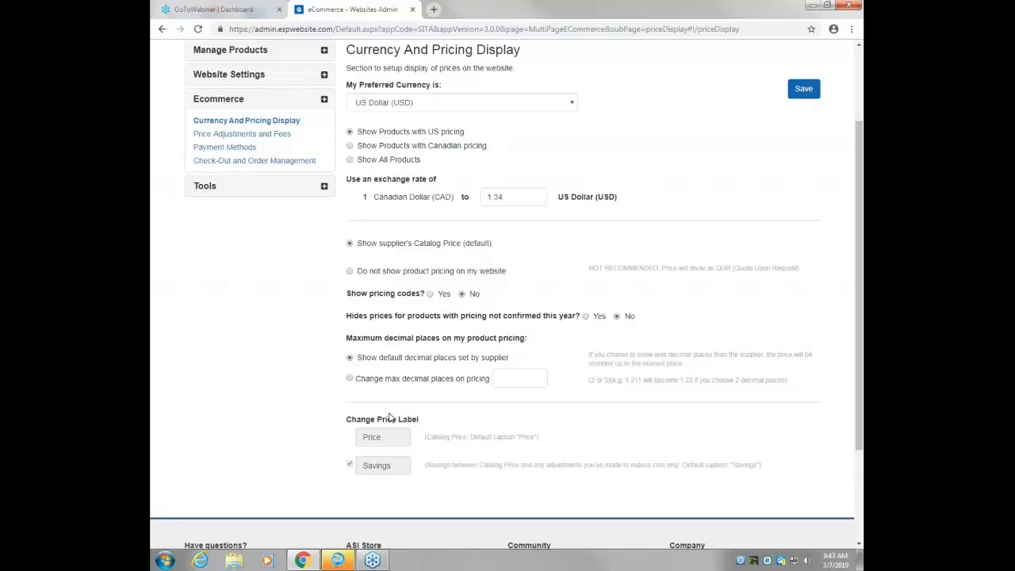
Set Price Adjustments and Fees to subtract 5% from the default Catalog Price and save.
{"action": "left_click", "coordinate": [266, 135]}
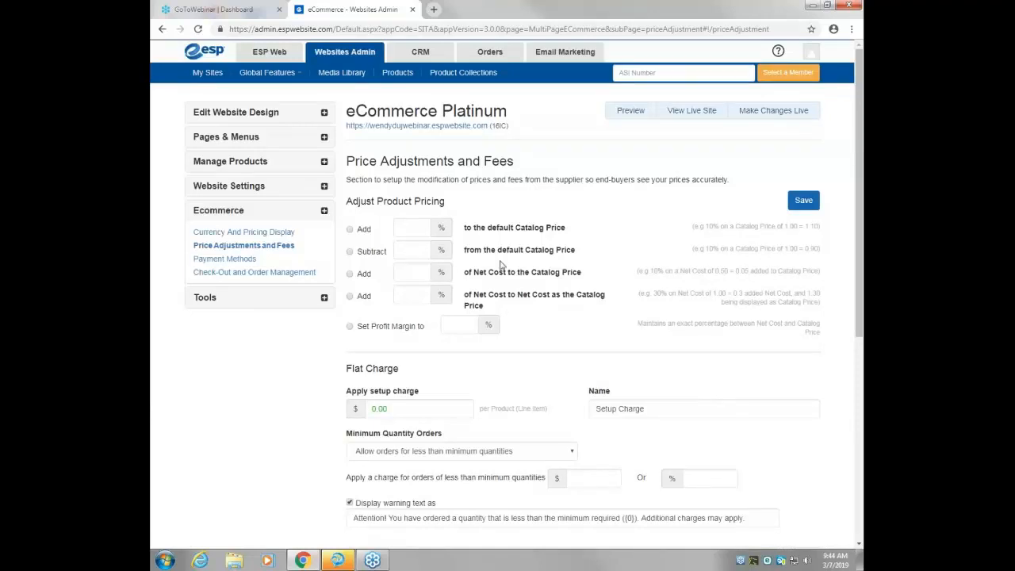
{"action": "left_click", "coordinate": [351, 253]}
{"action": "left_click", "coordinate": [413, 227]}
{"action": "left_click", "coordinate": [418, 250]}
{"action": "type", "text": "5"}
{"action": "left_click", "coordinate": [802, 203]}
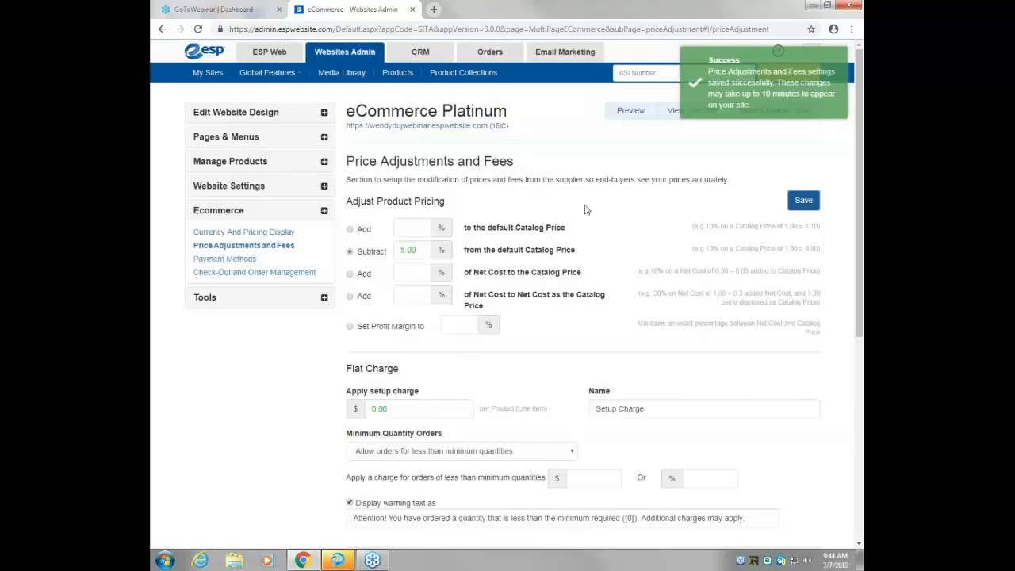
Change the Catalog Price label to "Promo Price" in the Currency And Pricing Display settings and save.
{"action": "left_click", "coordinate": [268, 233]}
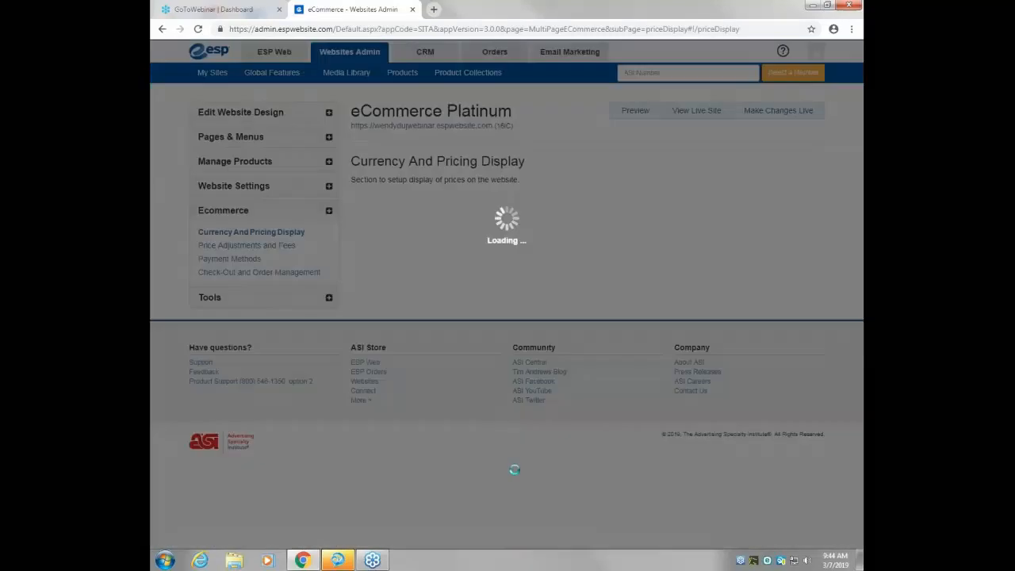
{"action": "scroll", "coordinate": [534, 478], "scroll_direction": "down", "scroll_amount": 2}
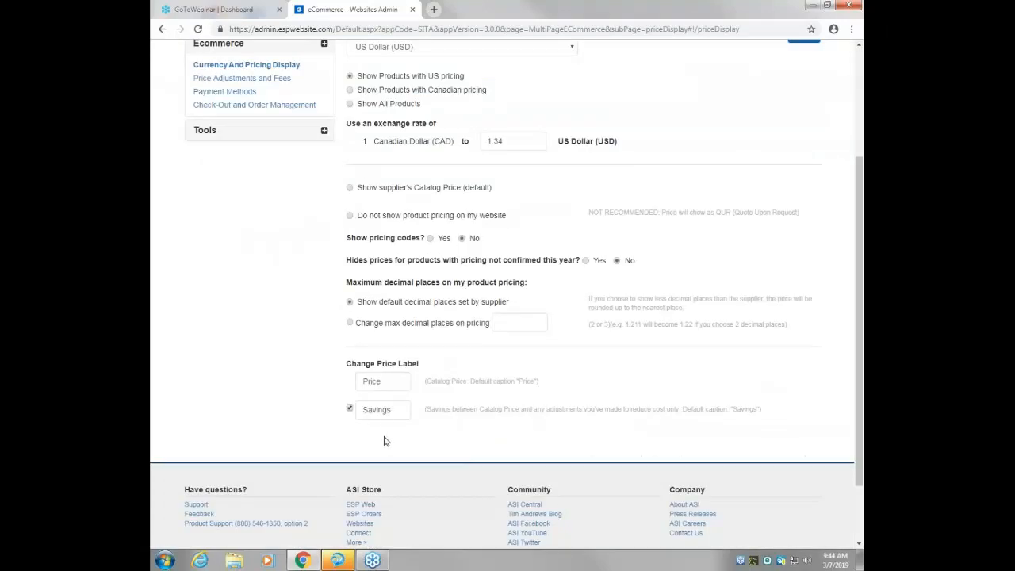
{"action": "left_click", "coordinate": [396, 382]}
{"action": "left_click_drag", "start_coordinate": [396, 382], "coordinate": [302, 378]}
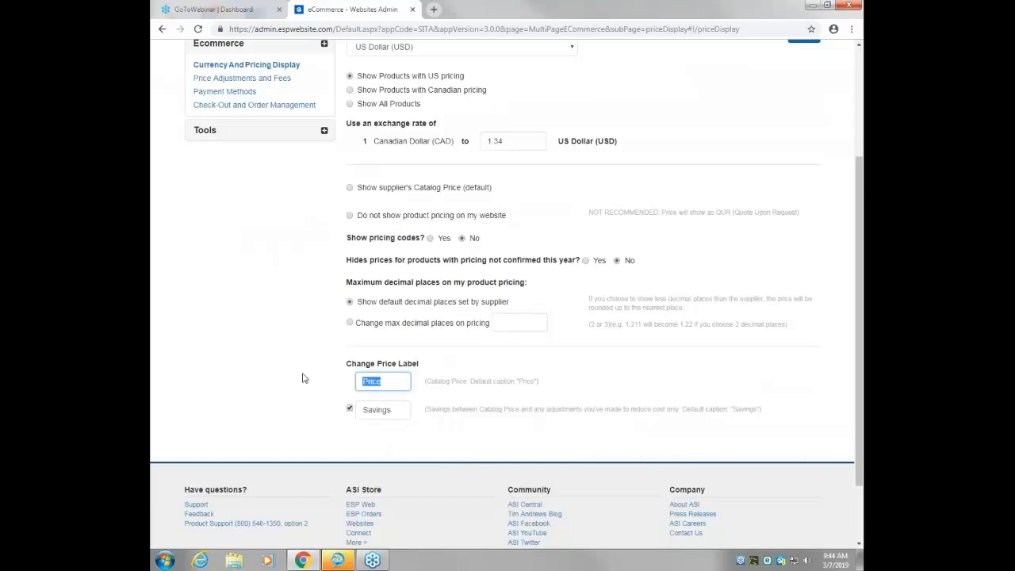
{"action": "type", "text": "Promo Price"}
{"action": "scroll", "coordinate": [349, 410], "scroll_direction": "down", "scroll_amount": 1}
{"action": "scroll", "coordinate": [796, 101], "scroll_direction": "up", "scroll_amount": 2}
{"action": "left_click", "coordinate": [802, 123]}
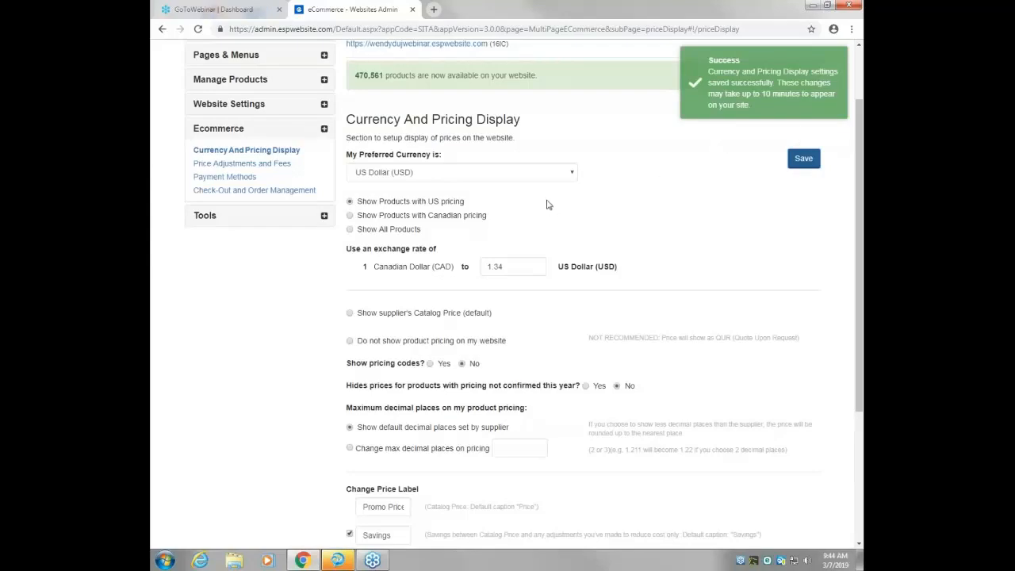
Review the Price Adjustments and Fees settings for flat charges, minimum quantity orders and supplier charge markups.
{"action": "left_click", "coordinate": [245, 168]}
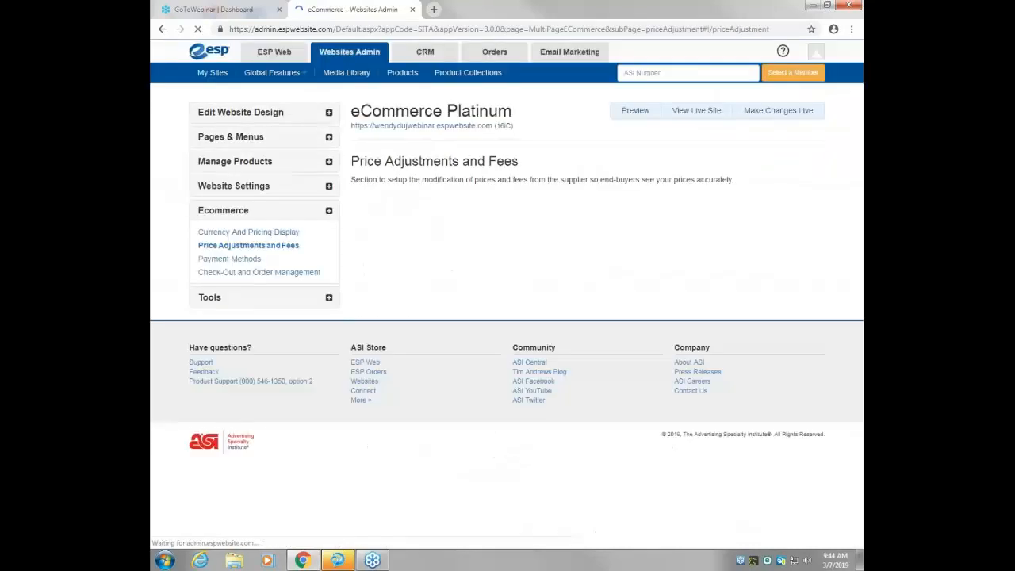
{"action": "scroll", "coordinate": [573, 379], "scroll_direction": "down", "scroll_amount": 1}
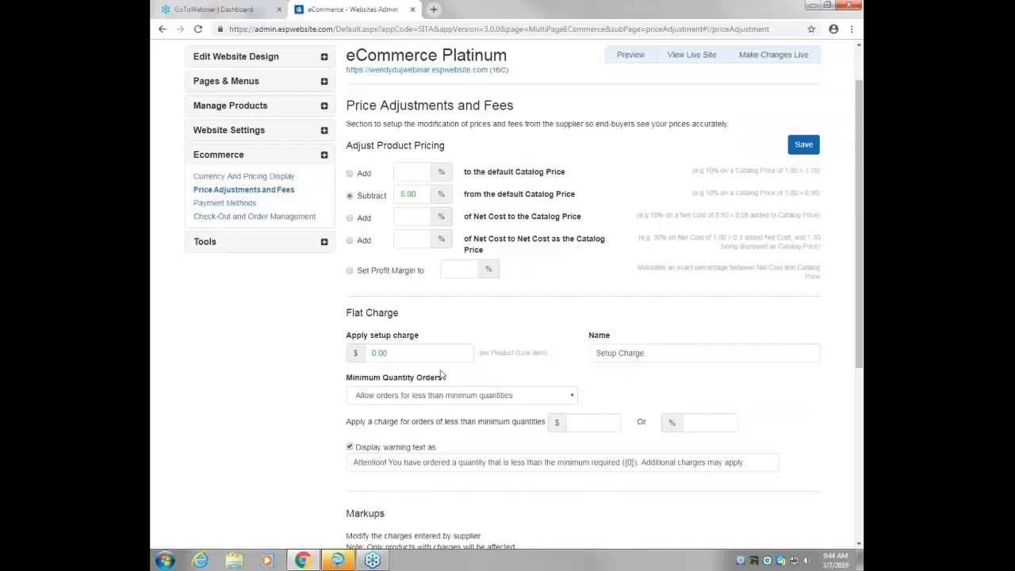
{"action": "scroll", "coordinate": [442, 380], "scroll_direction": "down", "scroll_amount": 1}
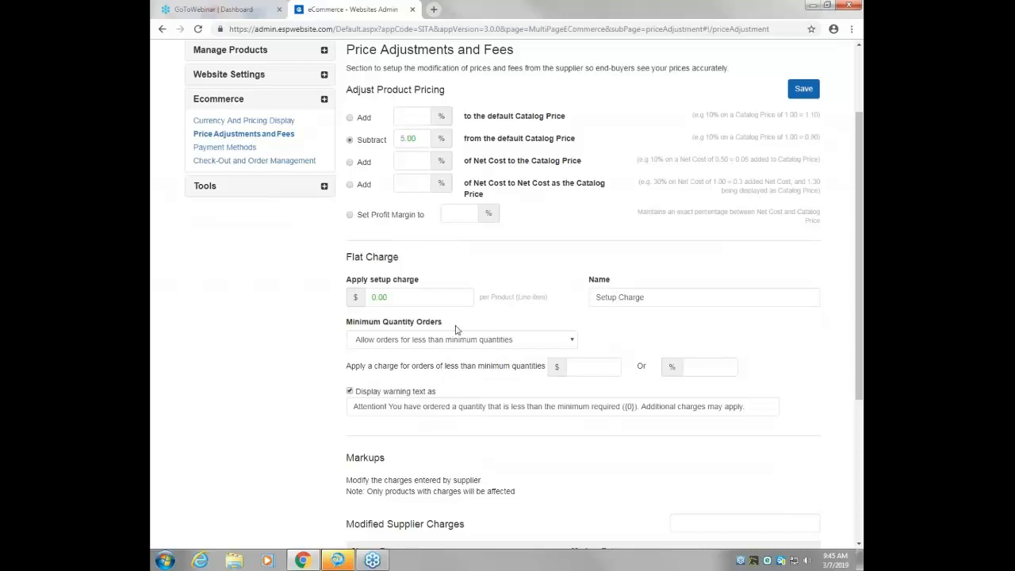
{"action": "scroll", "coordinate": [449, 432], "scroll_direction": "down", "scroll_amount": 1}
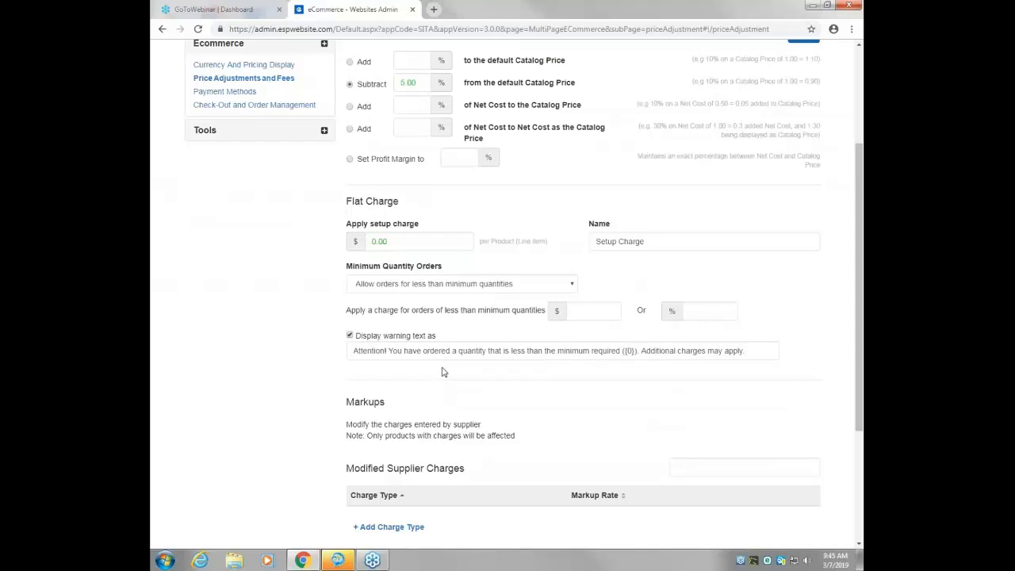
{"action": "left_click", "coordinate": [525, 288]}
{"action": "left_click", "coordinate": [522, 292]}
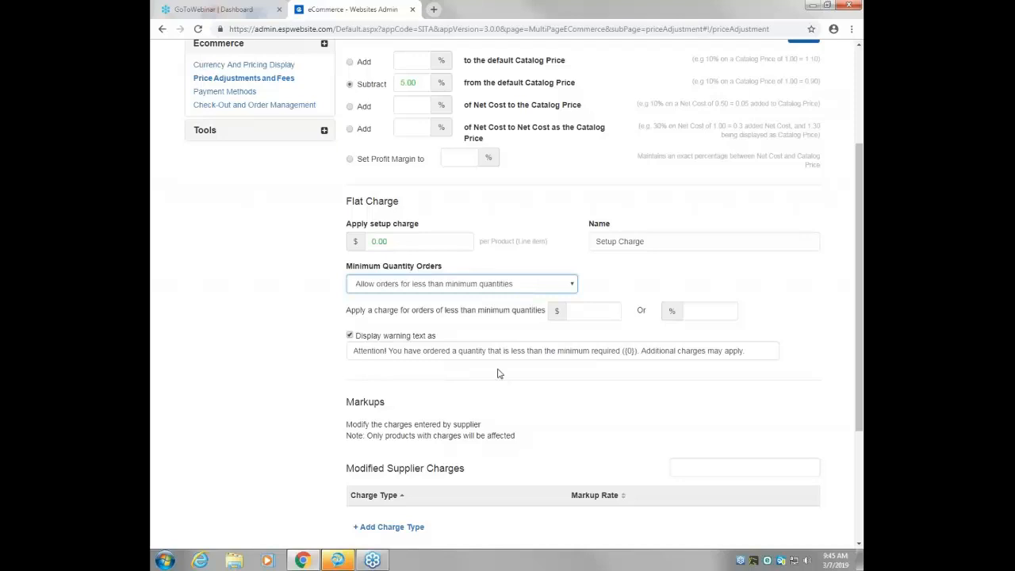
{"action": "scroll", "coordinate": [453, 365], "scroll_direction": "down", "scroll_amount": 1}
{"action": "scroll", "coordinate": [452, 361], "scroll_direction": "down", "scroll_amount": 1}
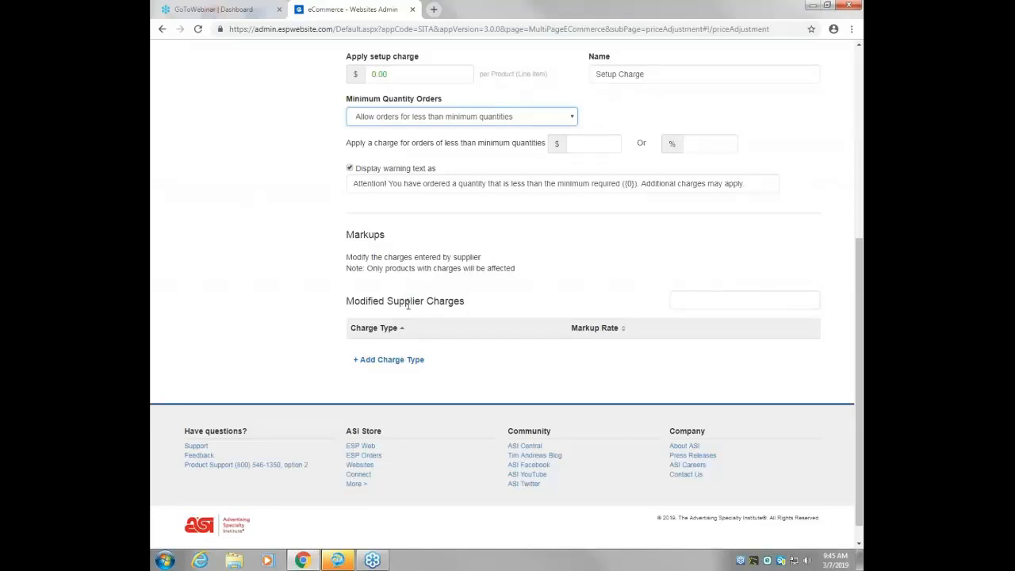
{"action": "left_click", "coordinate": [402, 360]}
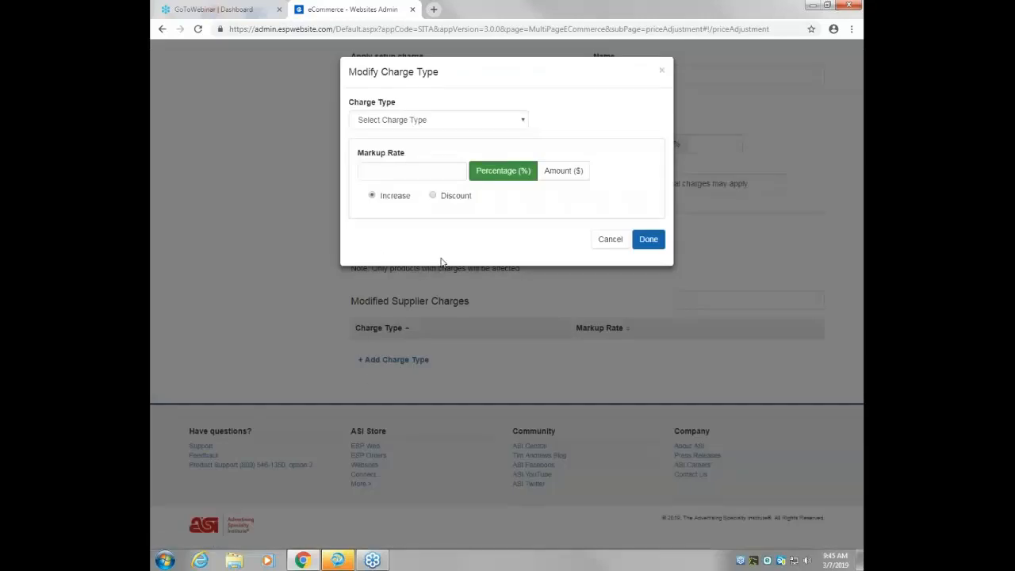
{"action": "left_click", "coordinate": [426, 125]}
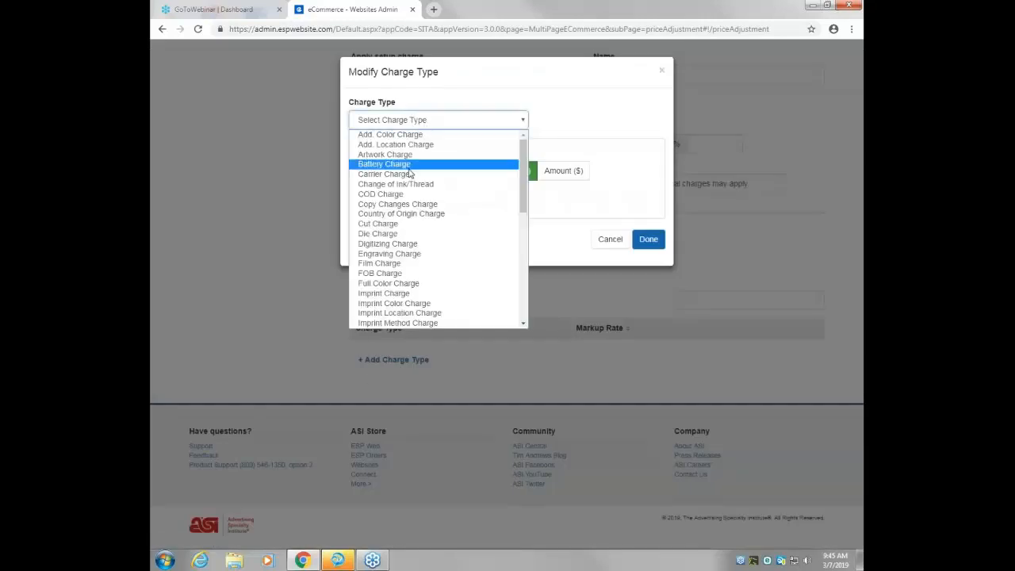
{"action": "left_click", "coordinate": [409, 168]}
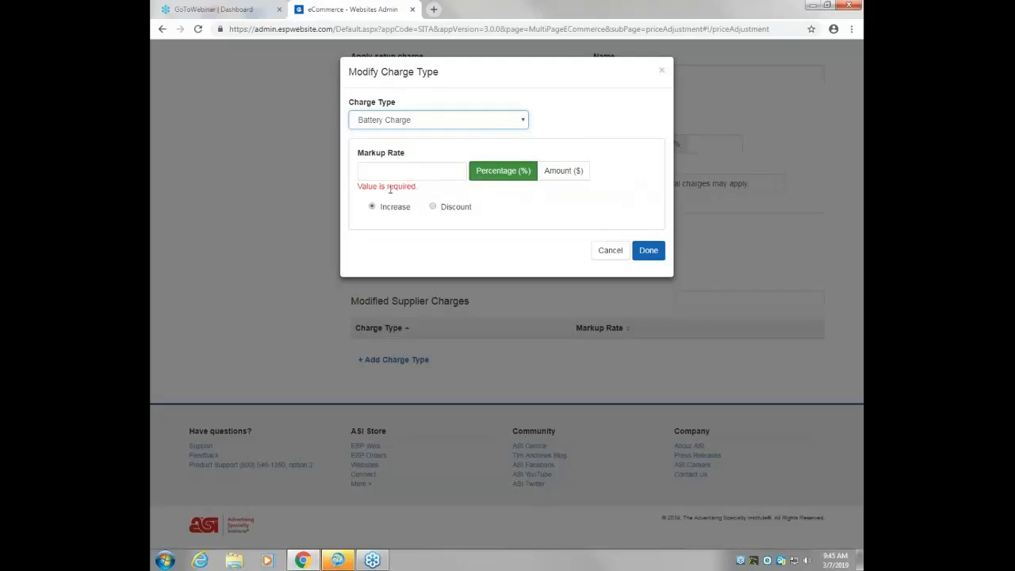
{"action": "left_click", "coordinate": [608, 252]}
Save the Price Adjustments and Fees settings.
{"action": "scroll", "coordinate": [608, 258], "scroll_direction": "up", "scroll_amount": 5}
{"action": "left_click", "coordinate": [802, 179]}
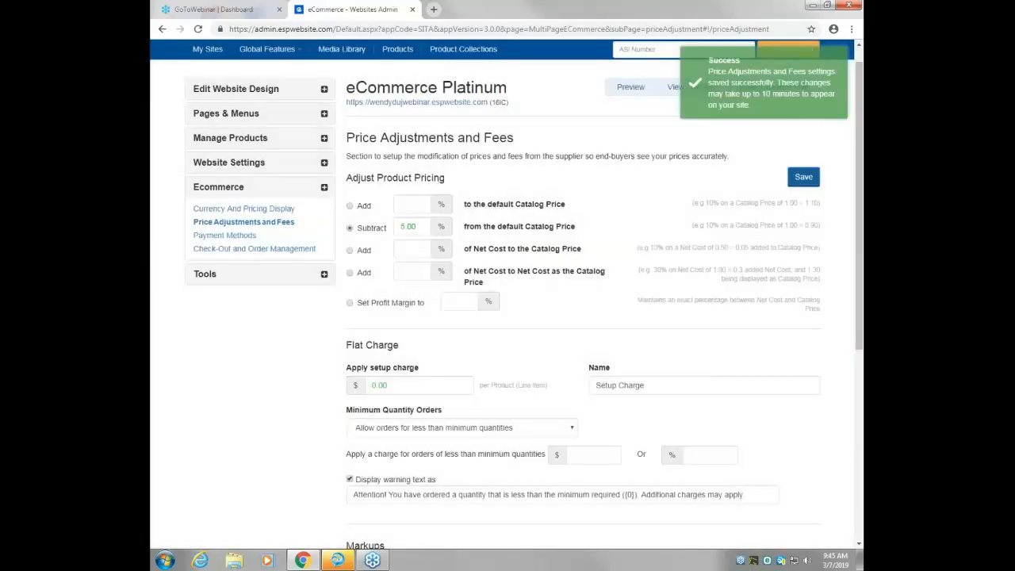
Review the Payment Methods settings and the available payment providers for credit cards and electronic payments.
{"action": "left_click", "coordinate": [244, 238]}
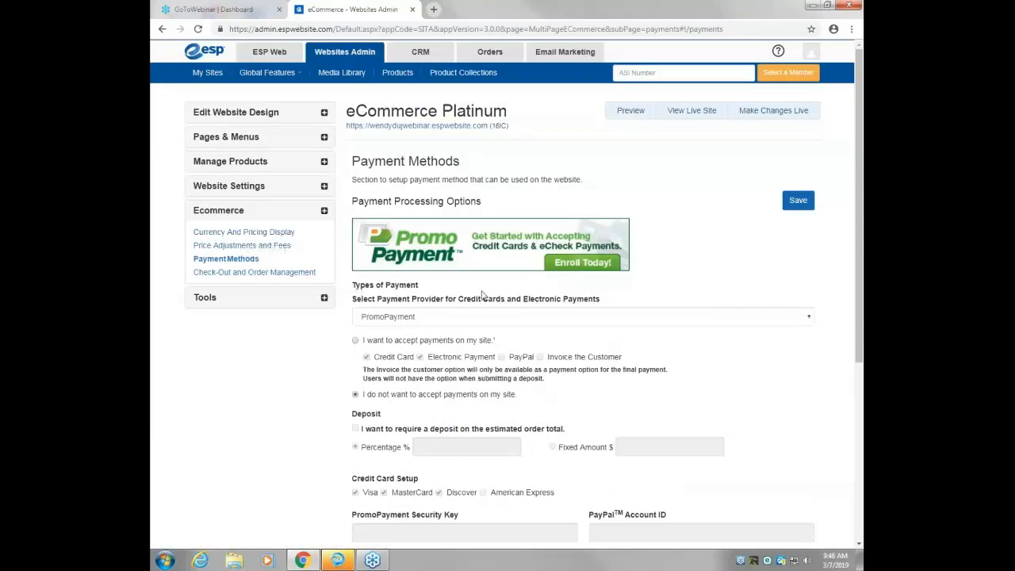
{"action": "scroll", "coordinate": [489, 338], "scroll_direction": "down", "scroll_amount": 1}
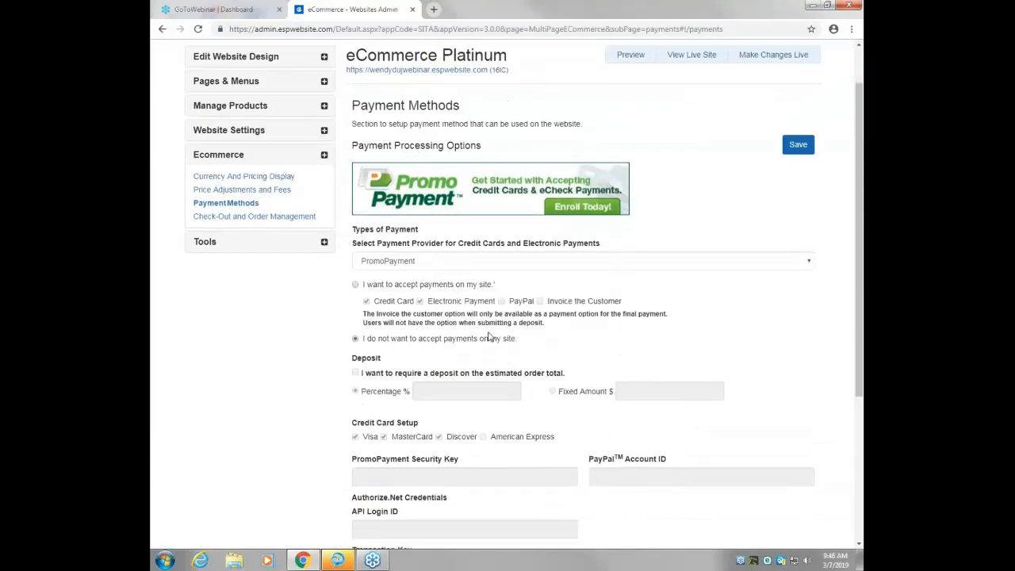
{"action": "scroll", "coordinate": [499, 346], "scroll_direction": "down", "scroll_amount": 1}
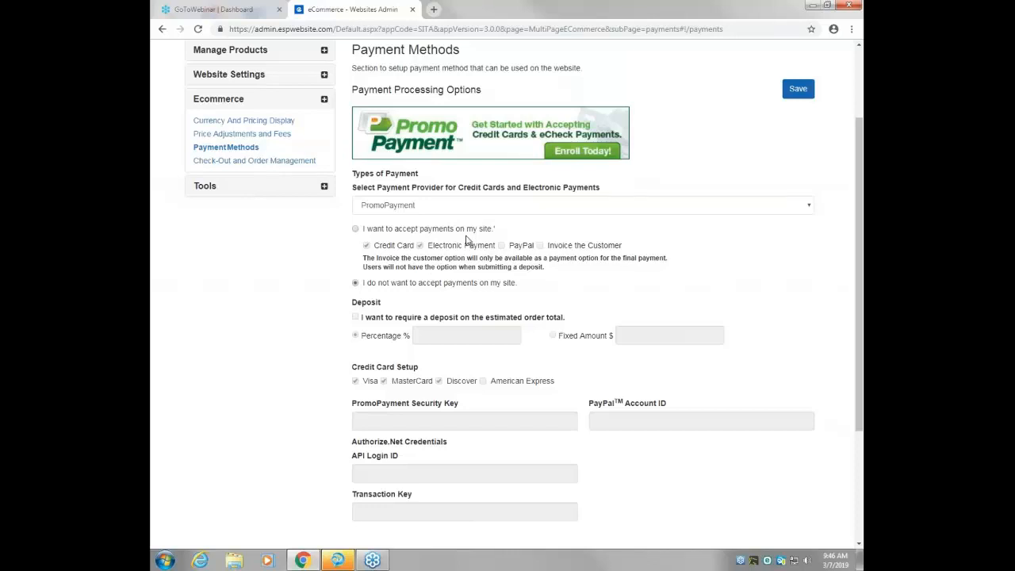
{"action": "left_click", "coordinate": [472, 206]}
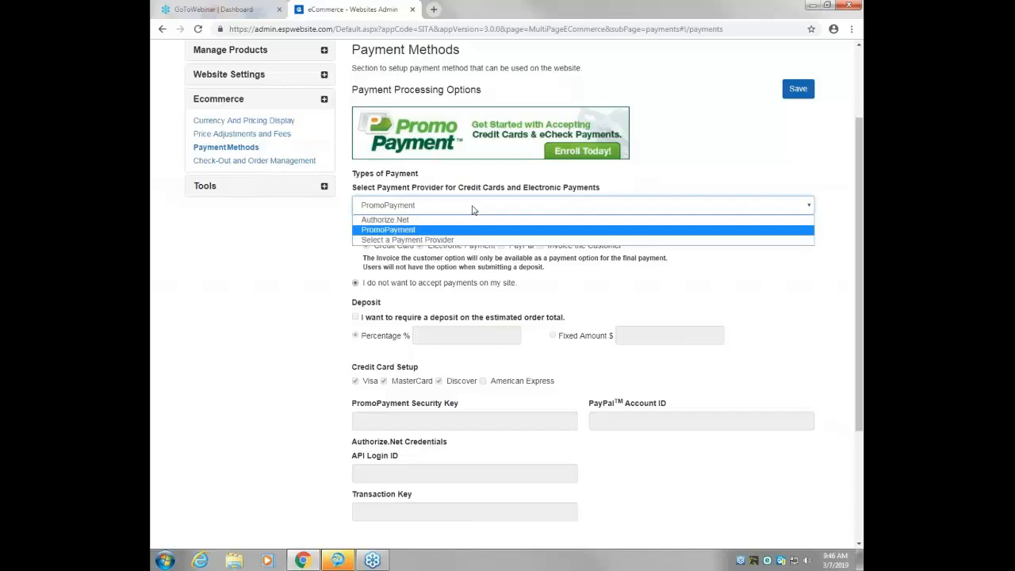
{"action": "left_click", "coordinate": [297, 244]}
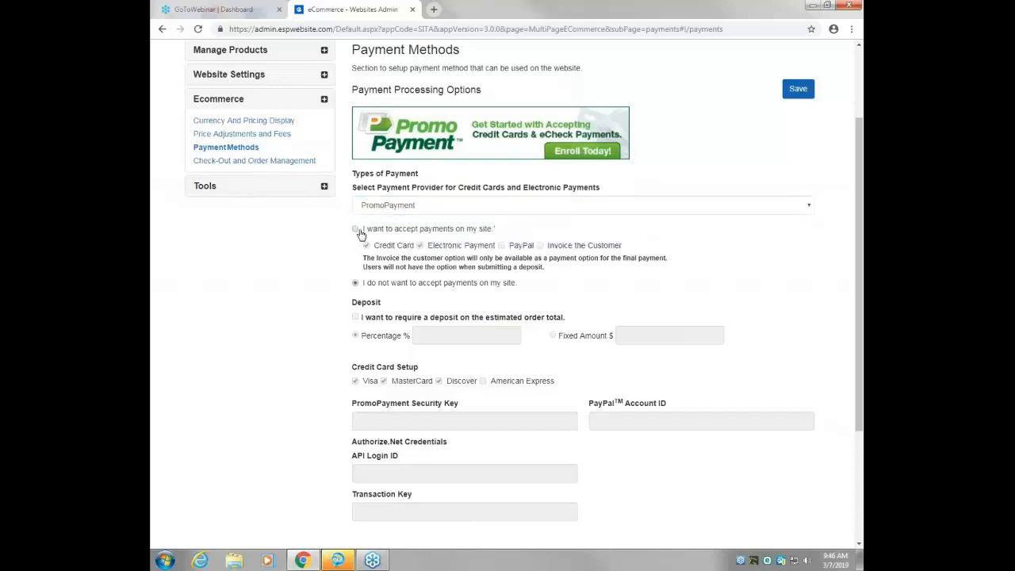
Enable accepting payments on the site and examine the deposit, credit card and provider credential fields.
{"action": "left_click", "coordinate": [356, 230]}
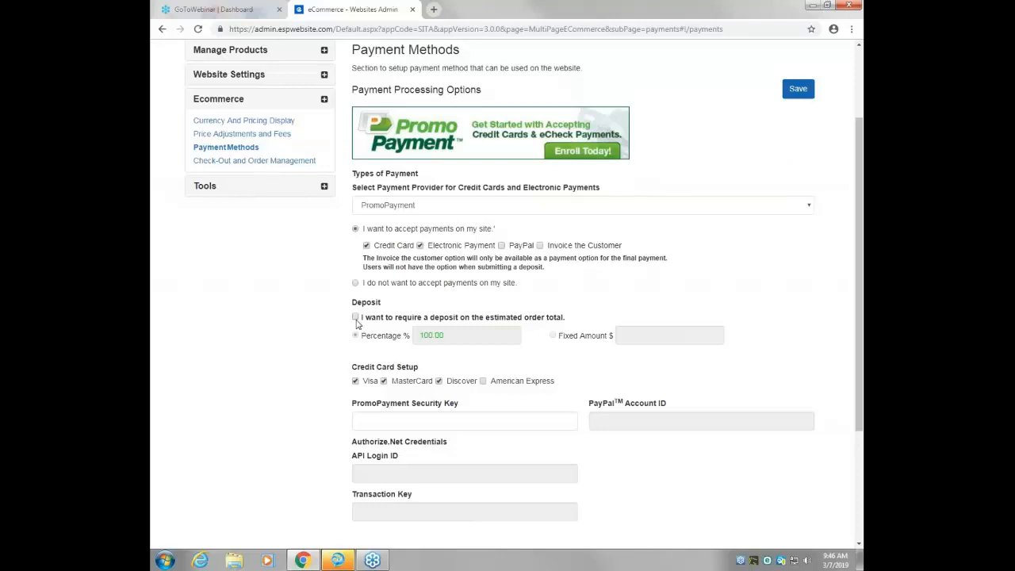
{"action": "scroll", "coordinate": [356, 323], "scroll_direction": "down", "scroll_amount": 1}
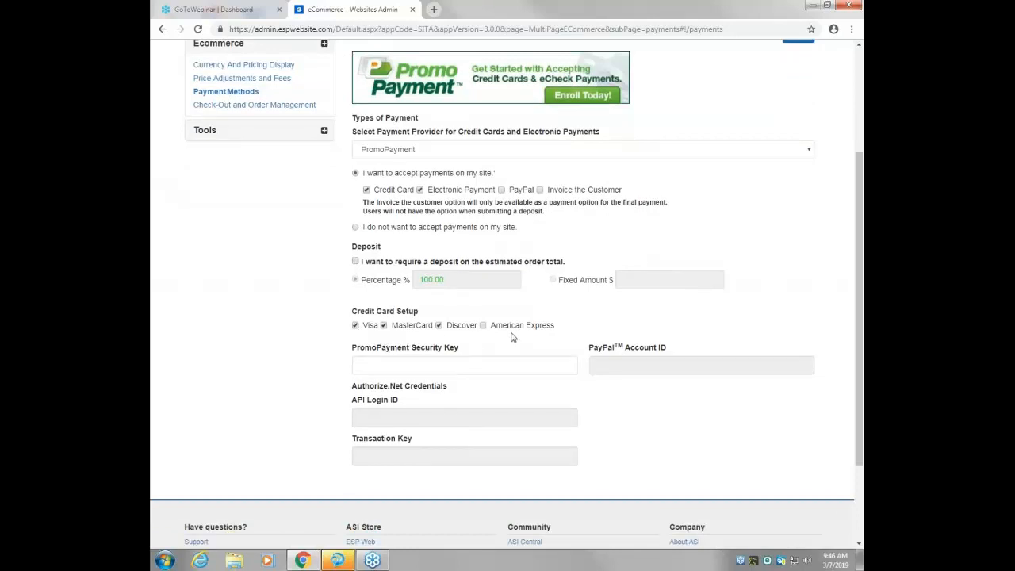
{"action": "scroll", "coordinate": [495, 341], "scroll_direction": "down", "scroll_amount": 1}
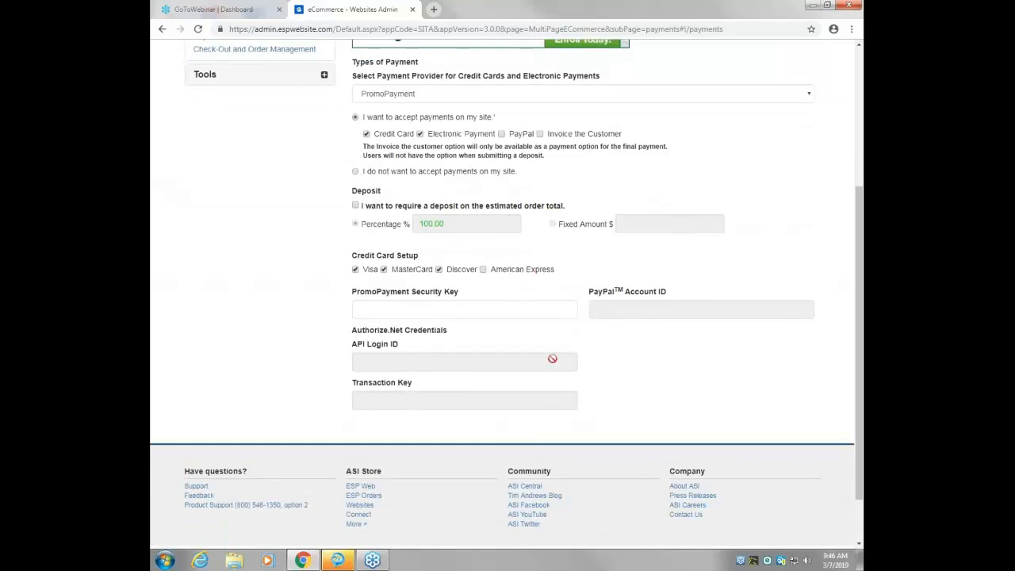
{"action": "scroll", "coordinate": [503, 364], "scroll_direction": "up", "scroll_amount": 3}
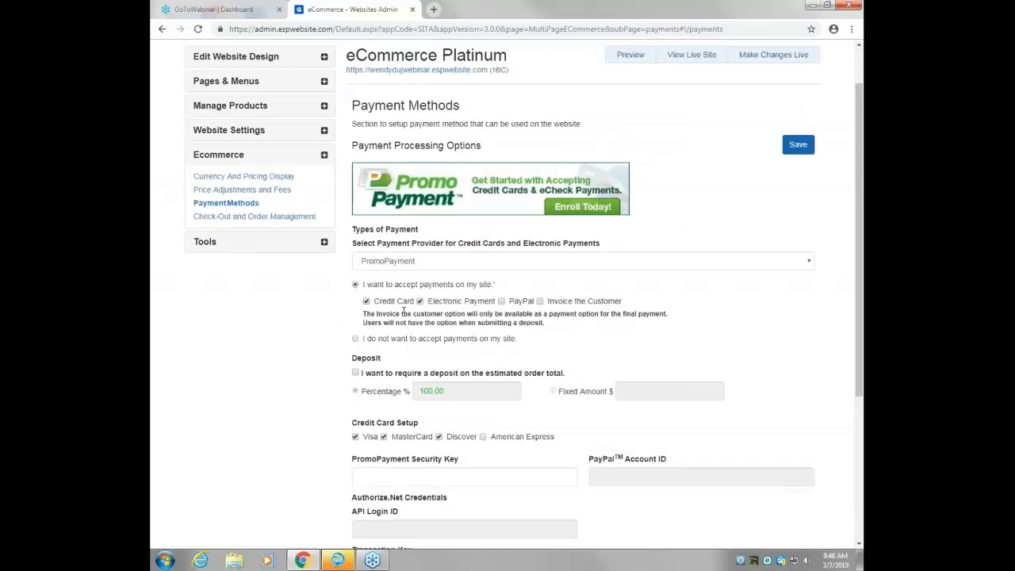
Reset the payment provider to "Select a Payment Provider", choose not to accept payments on the site, and save.
{"action": "left_click", "coordinate": [385, 266]}
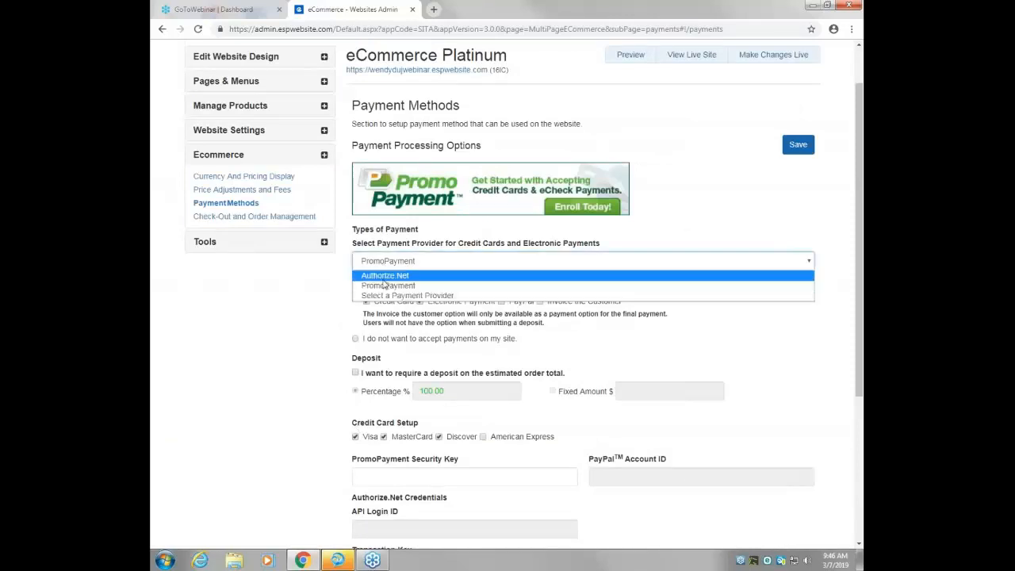
{"action": "left_click", "coordinate": [383, 295]}
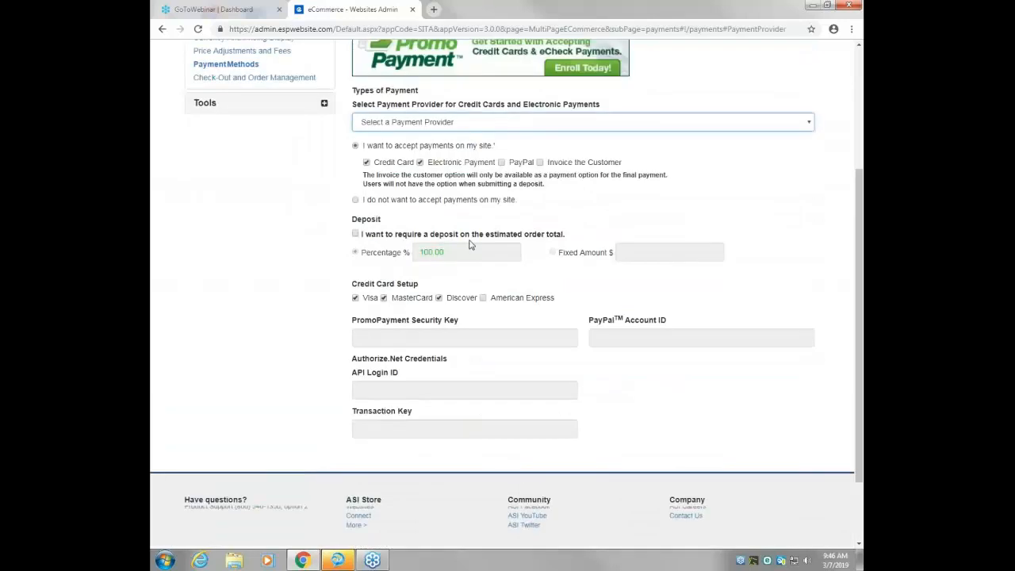
{"action": "left_click", "coordinate": [355, 351]}
{"action": "left_click", "coordinate": [798, 157]}
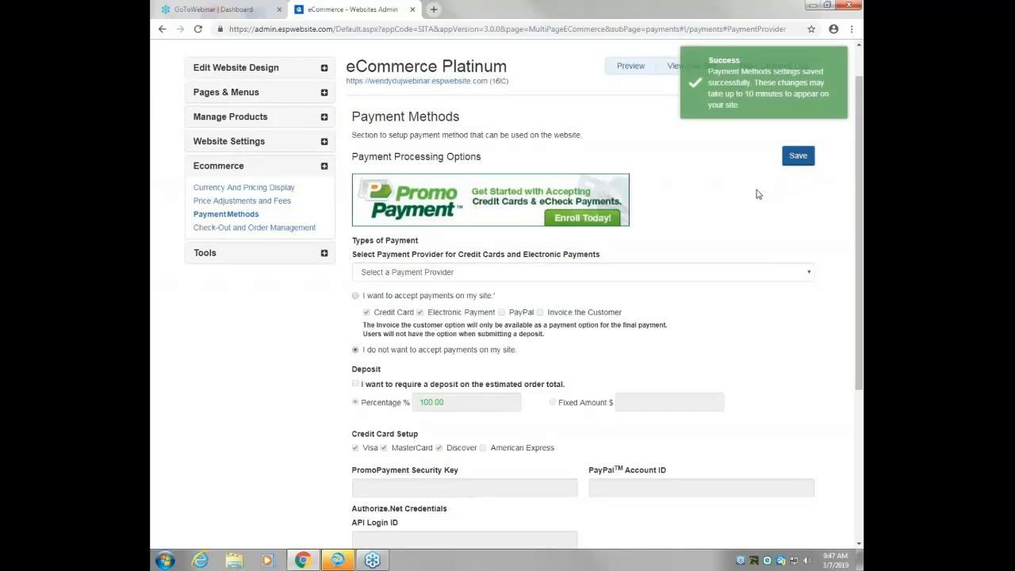
In Check-Out and Order Management, change the Purchase Order Number display label to "Order Number".
{"action": "left_click", "coordinate": [279, 231]}
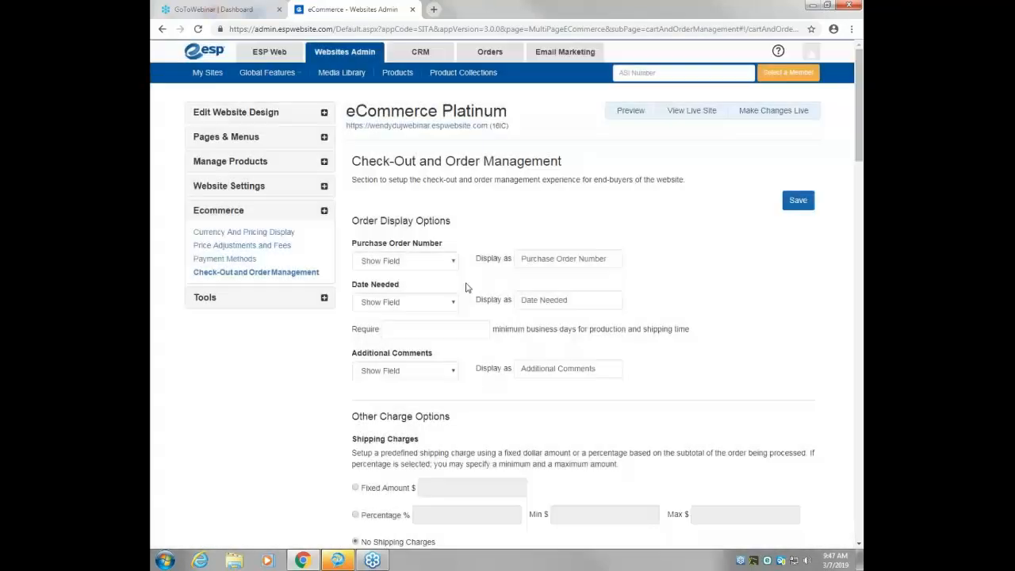
{"action": "scroll", "coordinate": [464, 294], "scroll_direction": "down", "scroll_amount": 1}
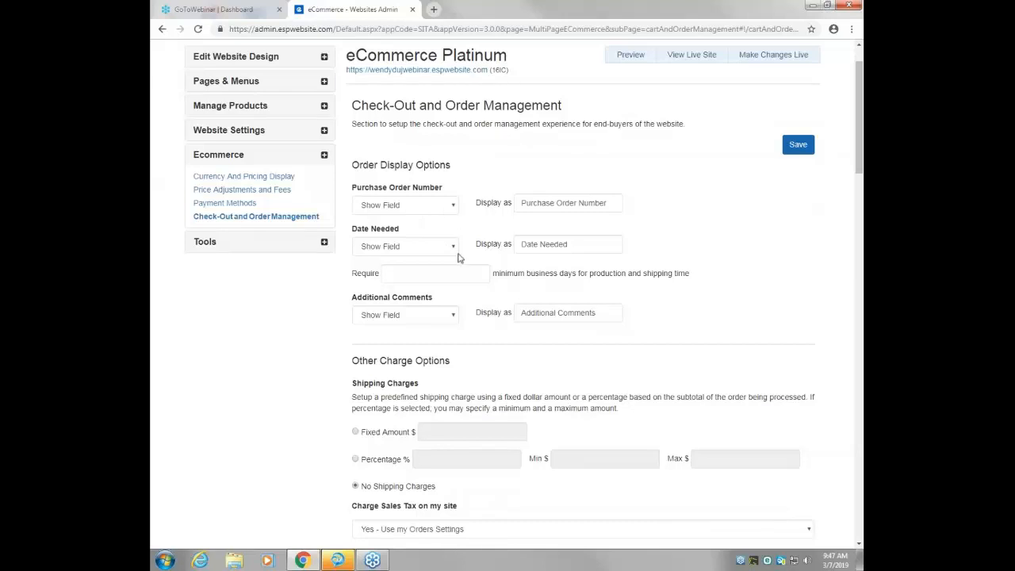
{"action": "left_click", "coordinate": [539, 198]}
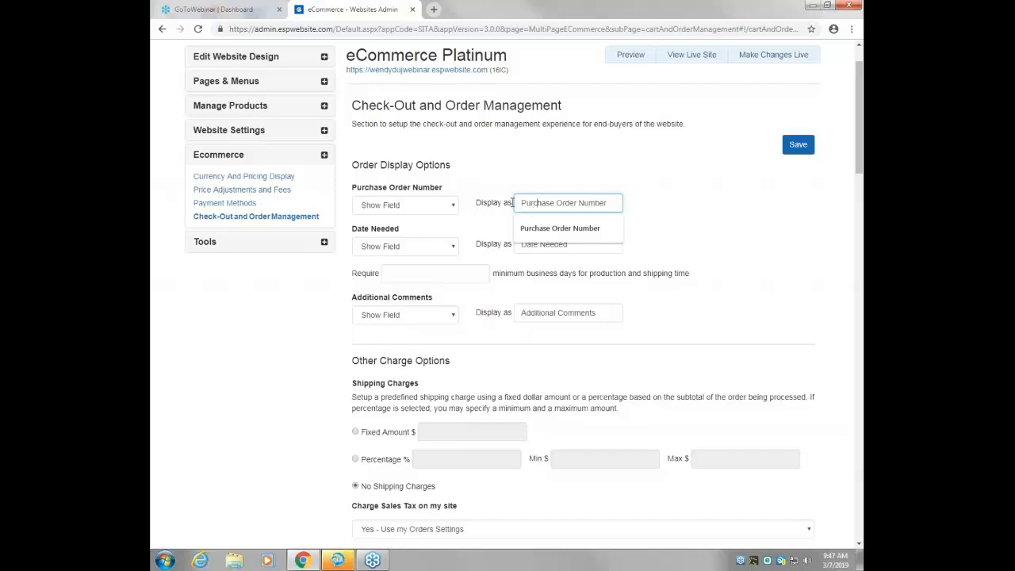
{"action": "left_click_drag", "start_coordinate": [558, 203], "coordinate": [462, 200]}
{"action": "key", "text": "BackSpace"}
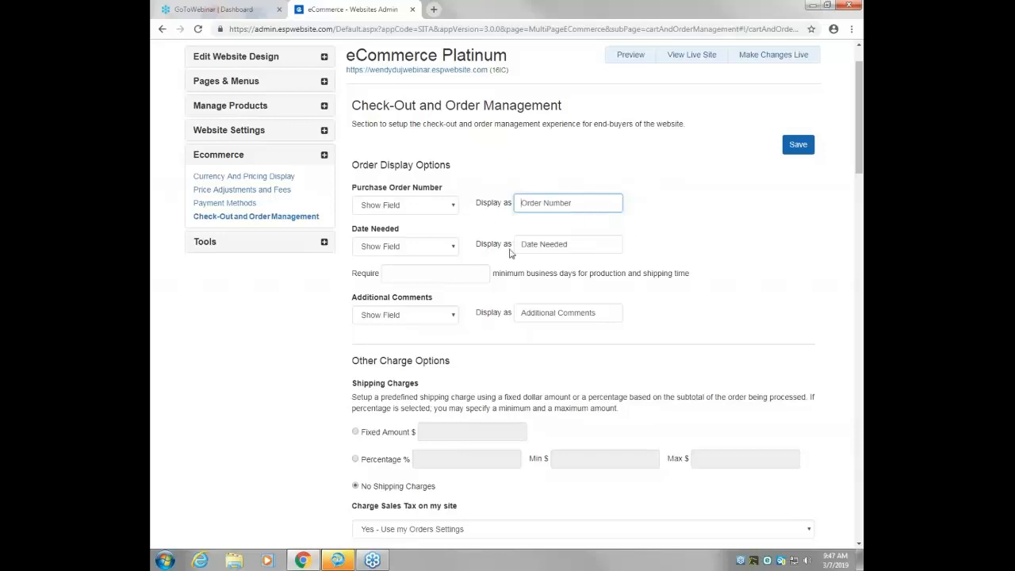
Change the Date Needed display label to "In Hands Date".
{"action": "triple_click", "coordinate": [568, 245]}
{"action": "type", "text": "I Han"}
{"action": "key", "text": "BackSpace"}
{"action": "key", "text": "BackSpace"}
{"action": "key", "text": "BackSpace"}
{"action": "key", "text": "BackSpace"}
{"action": "type", "text": "n Hands Date"}
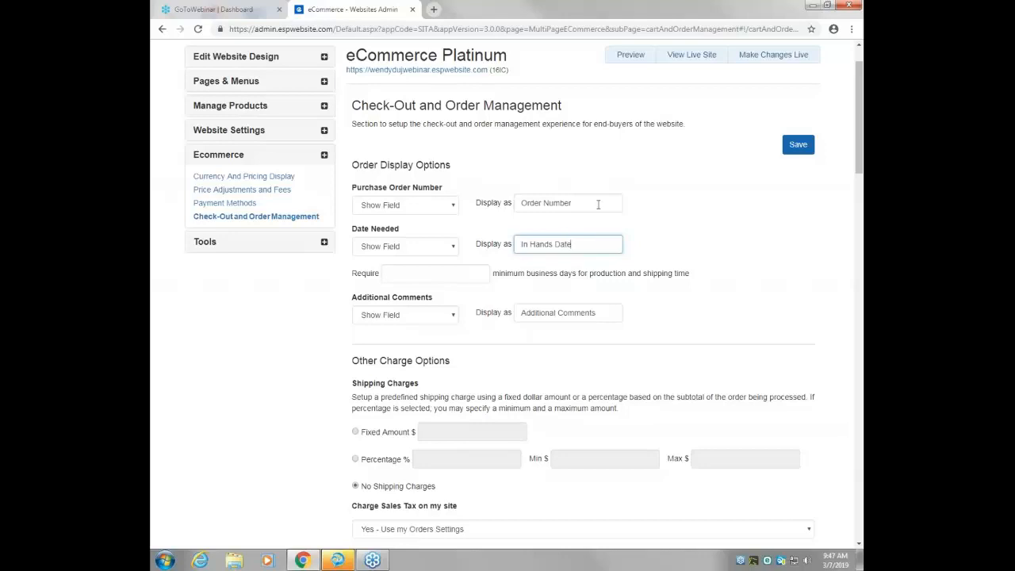
{"action": "left_click", "coordinate": [720, 261]}
Set the Purchase Order Number option to Require Field.
{"action": "scroll", "coordinate": [697, 304], "scroll_direction": "down", "scroll_amount": 1}
{"action": "left_click", "coordinate": [420, 151]}
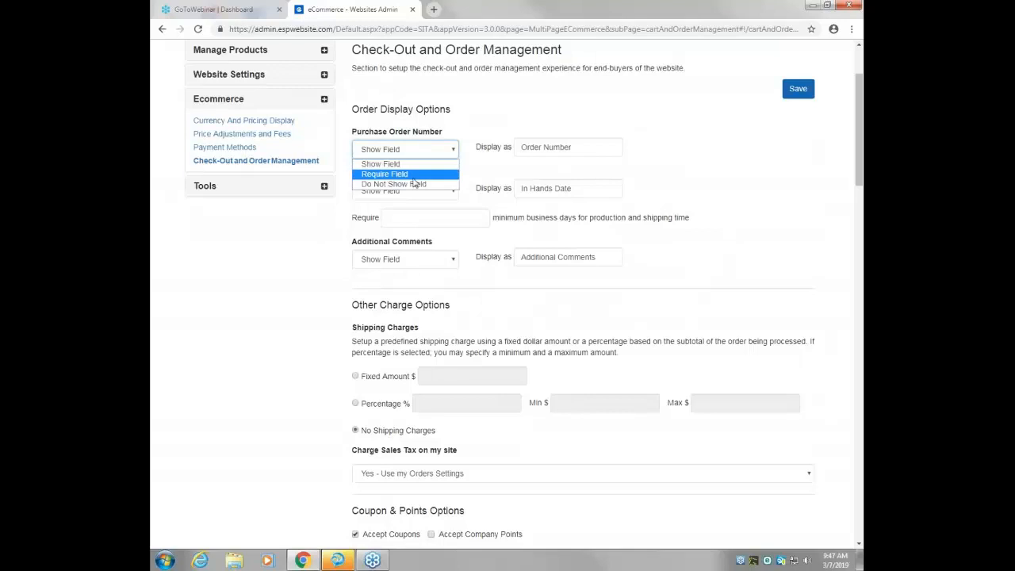
{"action": "left_click", "coordinate": [412, 174]}
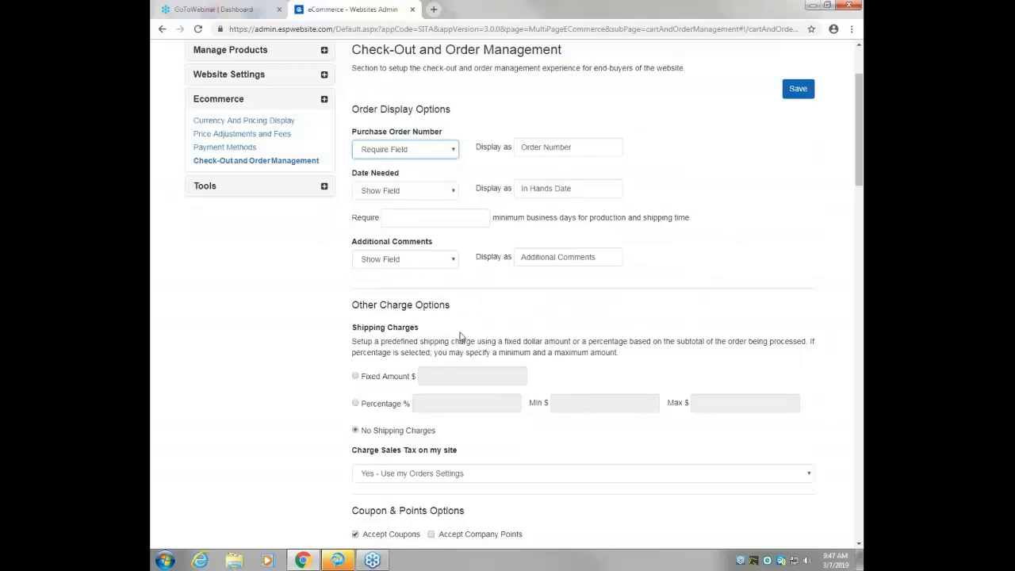
Set the site's shipping charges to the Fixed Amount option under Other Charge Options.
{"action": "scroll", "coordinate": [468, 382], "scroll_direction": "down", "scroll_amount": 1}
{"action": "scroll", "coordinate": [469, 379], "scroll_direction": "down", "scroll_amount": 1}
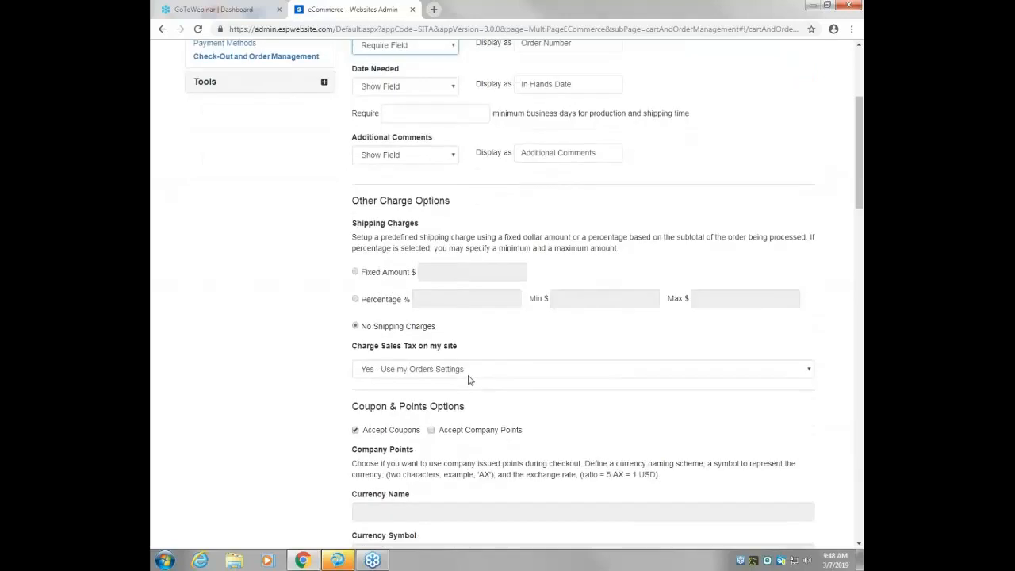
{"action": "left_click", "coordinate": [355, 264]}
Examine the available choices for charging sales tax on the site.
{"action": "scroll", "coordinate": [395, 350], "scroll_direction": "down", "scroll_amount": 1}
{"action": "scroll", "coordinate": [395, 350], "scroll_direction": "down", "scroll_amount": 1}
{"action": "left_click", "coordinate": [440, 309]}
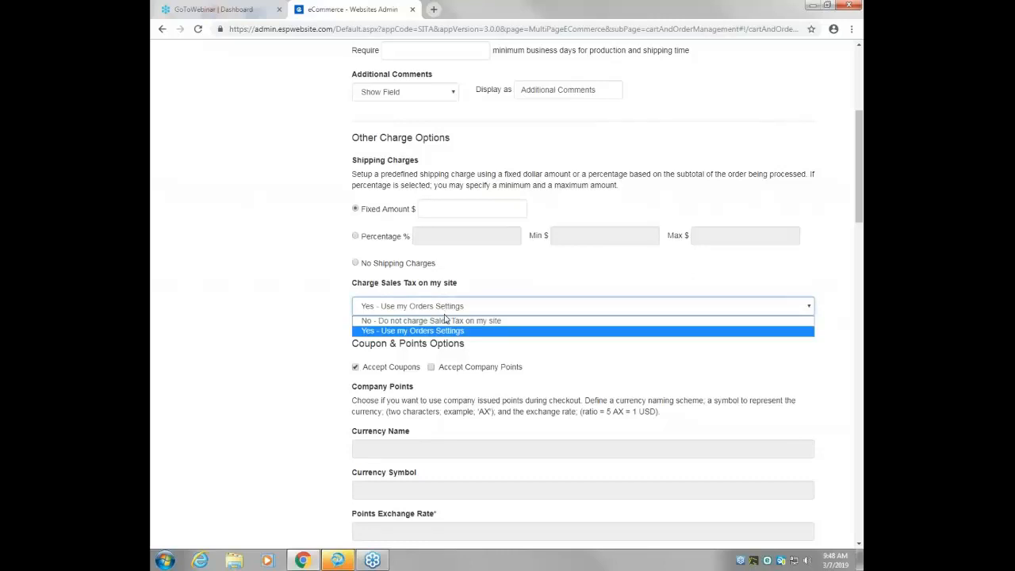
{"action": "left_click", "coordinate": [500, 271]}
{"action": "scroll", "coordinate": [497, 274], "scroll_direction": "down", "scroll_amount": 2}
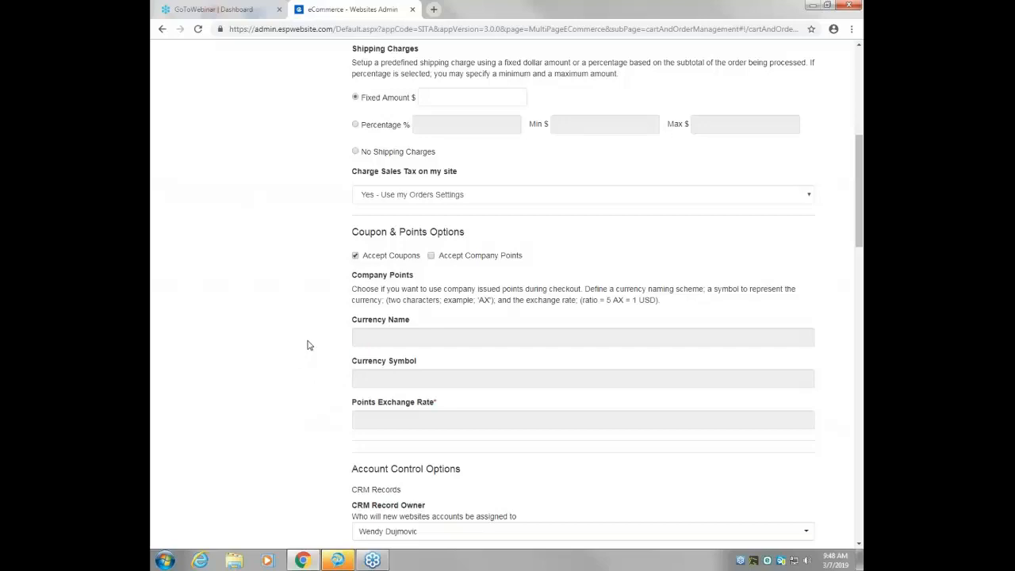
{"action": "scroll", "coordinate": [308, 345], "scroll_direction": "up", "scroll_amount": 5}
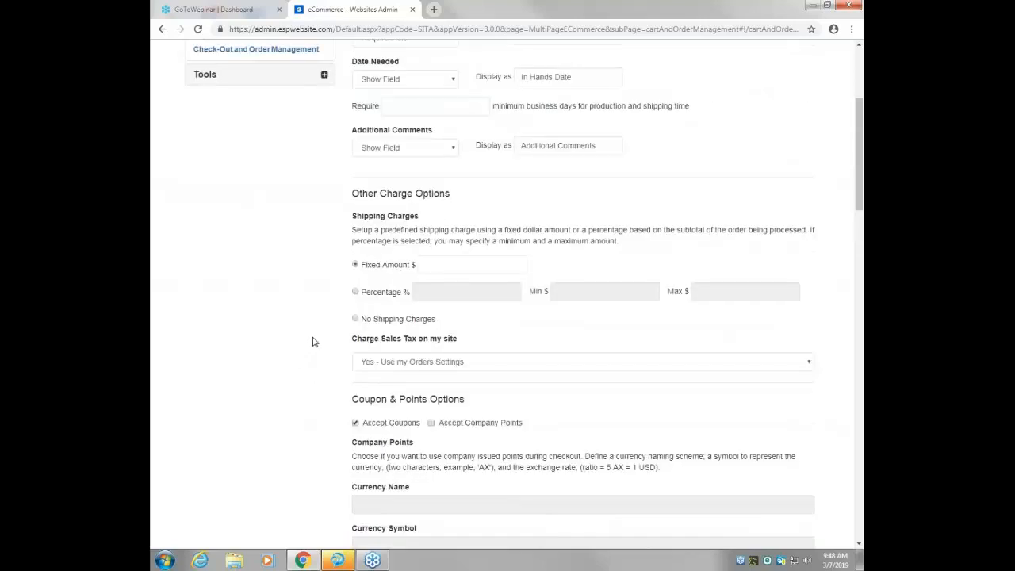
{"action": "left_click", "coordinate": [283, 79]}
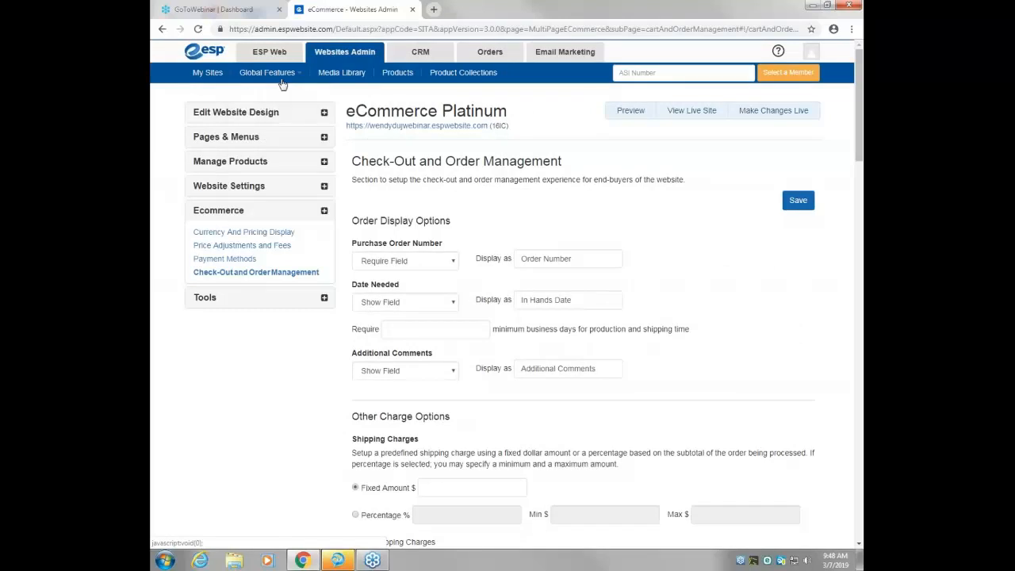
Enable Accept Company Points in the Coupon & Points Options.
{"action": "scroll", "coordinate": [437, 267], "scroll_direction": "down", "scroll_amount": 3}
{"action": "scroll", "coordinate": [477, 401], "scroll_direction": "down", "scroll_amount": 1}
{"action": "scroll", "coordinate": [478, 399], "scroll_direction": "down", "scroll_amount": 1}
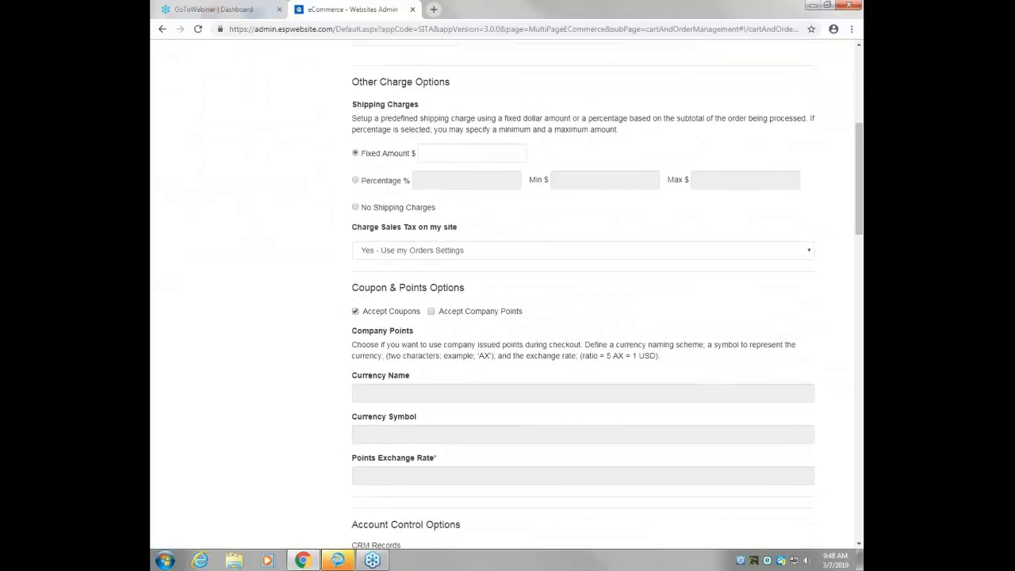
{"action": "left_click", "coordinate": [431, 312]}
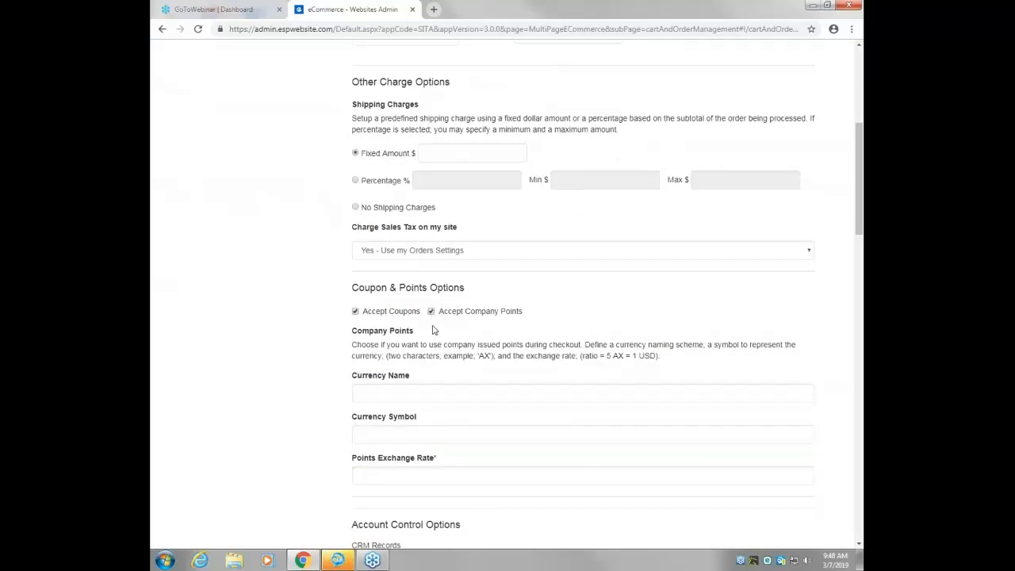
Examine the company points fields and the CRM Record Owner choices under Account Control Options.
{"action": "scroll", "coordinate": [433, 338], "scroll_direction": "down", "scroll_amount": 1}
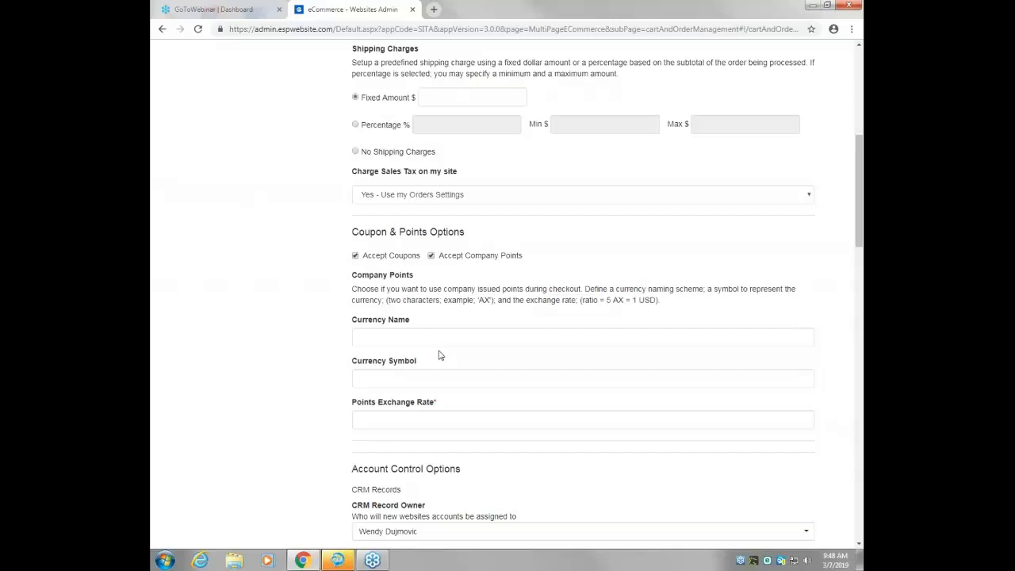
{"action": "scroll", "coordinate": [440, 355], "scroll_direction": "down", "scroll_amount": 4}
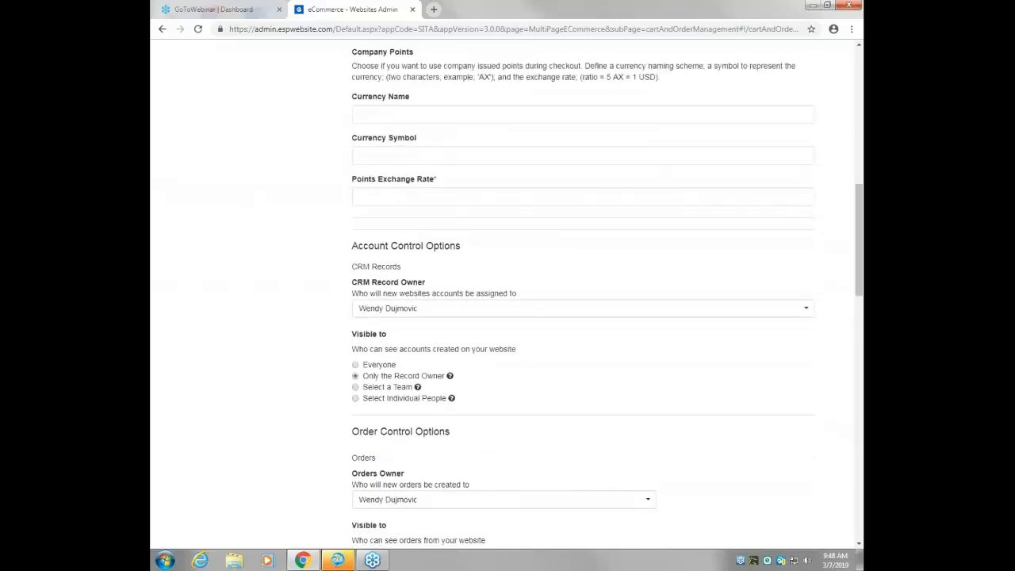
{"action": "scroll", "coordinate": [435, 353], "scroll_direction": "down", "scroll_amount": 1}
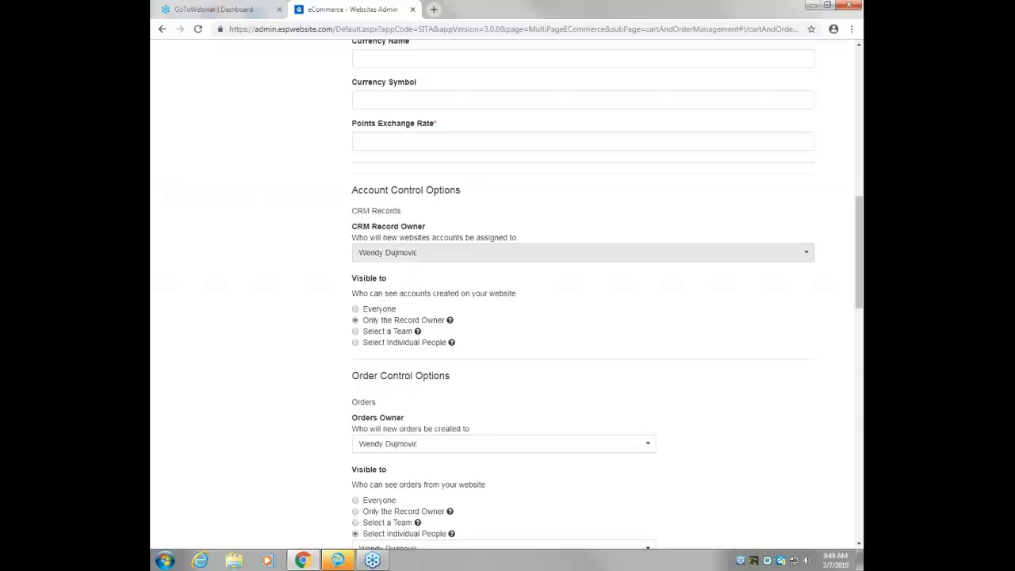
{"action": "left_click", "coordinate": [409, 252]}
{"action": "left_click", "coordinate": [203, 233]}
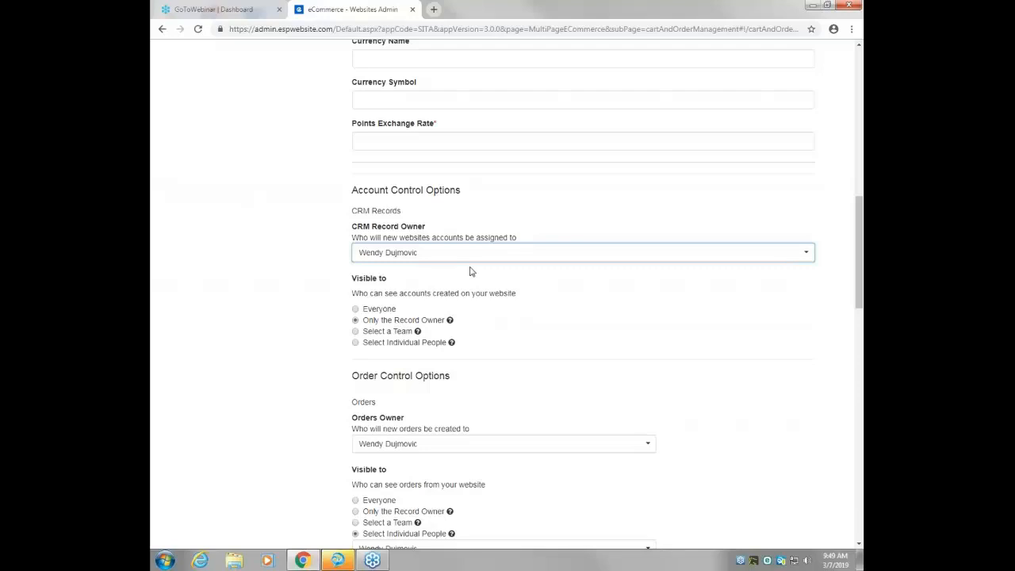
{"action": "left_click", "coordinate": [553, 255]}
{"action": "left_click", "coordinate": [564, 219]}
{"action": "scroll", "coordinate": [476, 285], "scroll_direction": "down", "scroll_amount": 1}
{"action": "scroll", "coordinate": [374, 334], "scroll_direction": "down", "scroll_amount": 1}
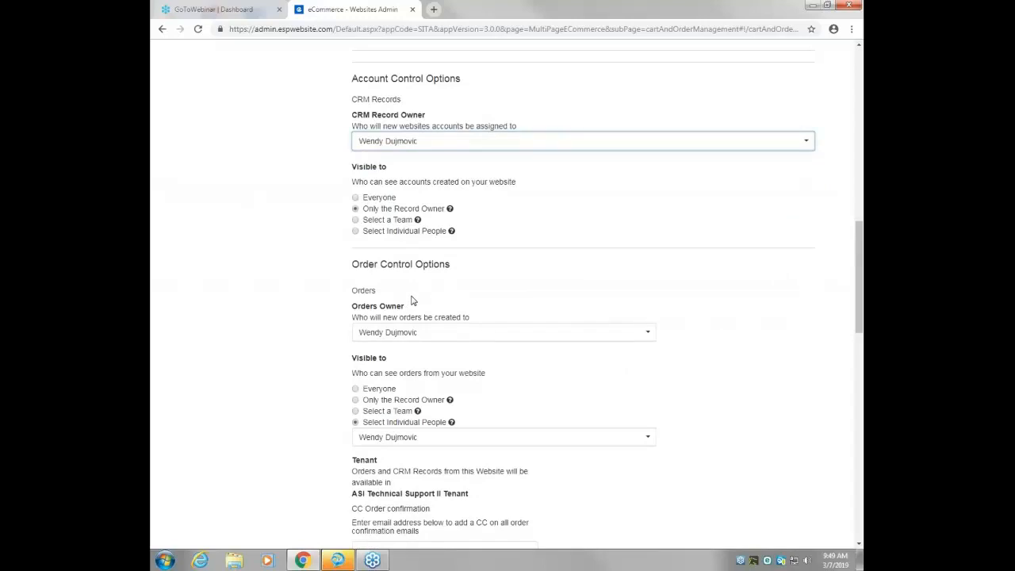
Try the Only the Record Owner and Select a Team visibility options for orders, and return to Select Individual People.
{"action": "scroll", "coordinate": [413, 305], "scroll_direction": "down", "scroll_amount": 1}
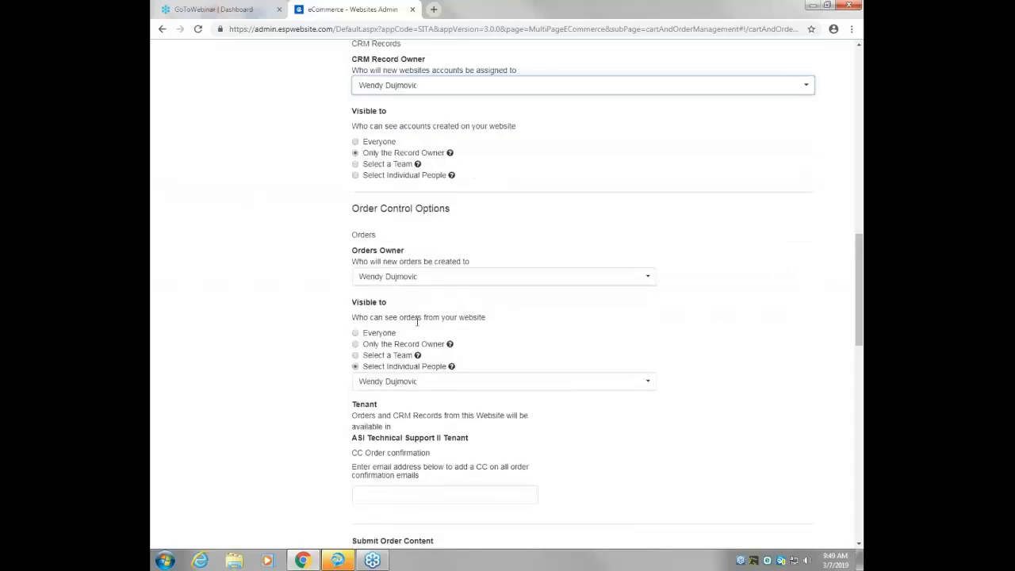
{"action": "left_click", "coordinate": [364, 334]}
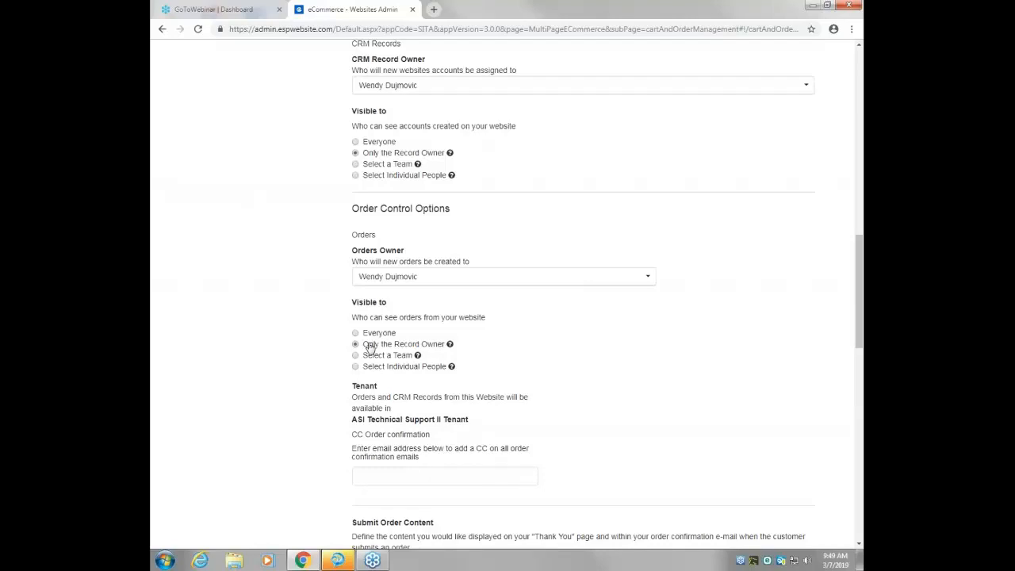
{"action": "left_click", "coordinate": [371, 356]}
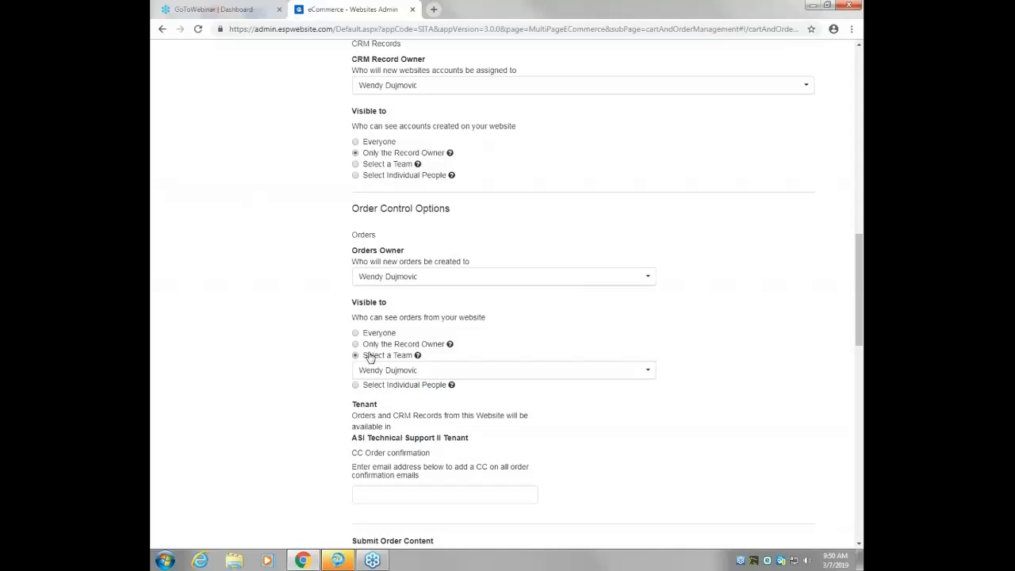
{"action": "left_click", "coordinate": [364, 386]}
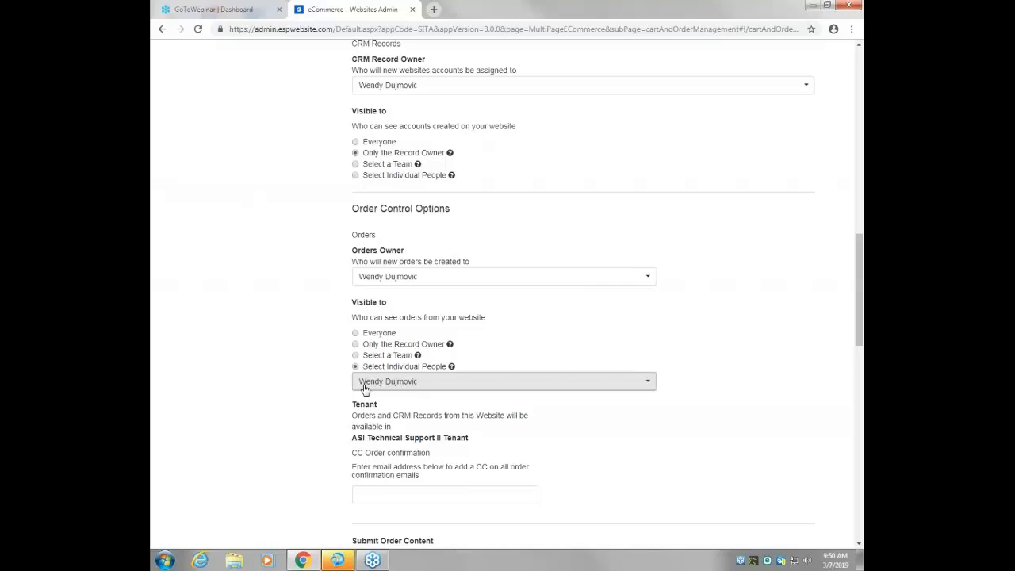
Examine the CC order confirmation, order and payment thank-you messages, Disclaimer Settings and Artwork Options.
{"action": "scroll", "coordinate": [364, 387], "scroll_direction": "down", "scroll_amount": 1}
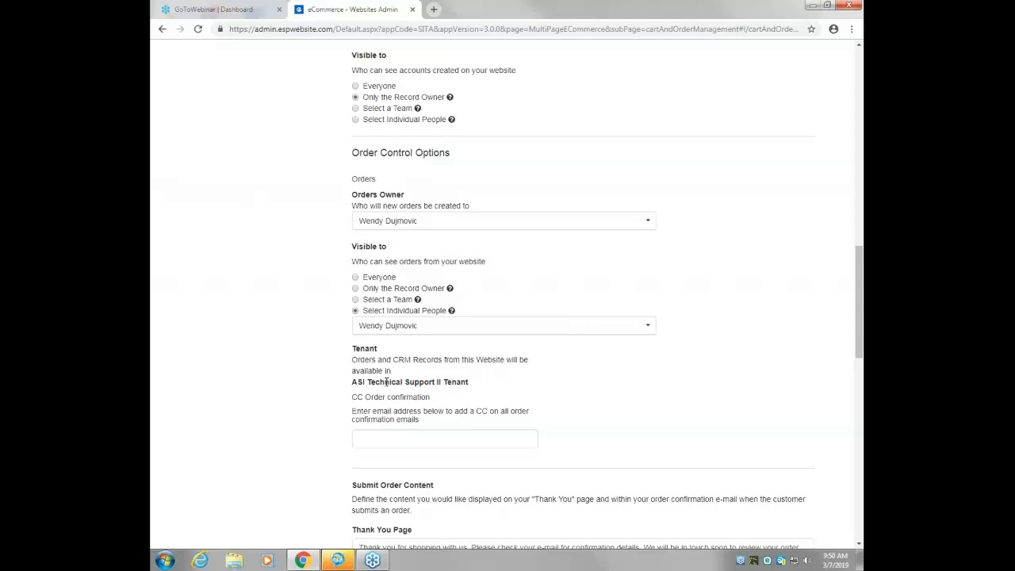
{"action": "scroll", "coordinate": [386, 381], "scroll_direction": "down", "scroll_amount": 2}
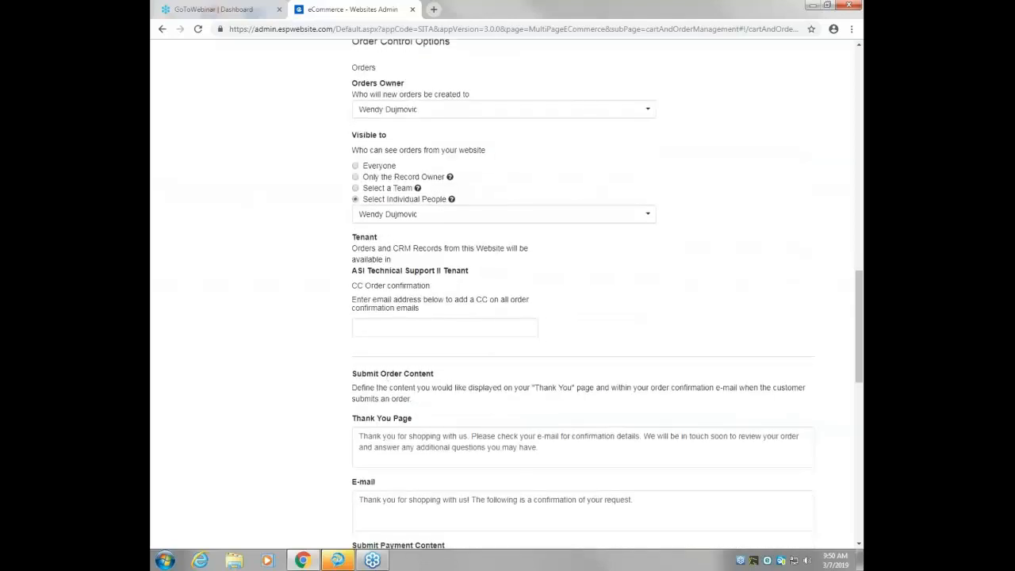
{"action": "scroll", "coordinate": [583, 293], "scroll_direction": "down", "scroll_amount": 1}
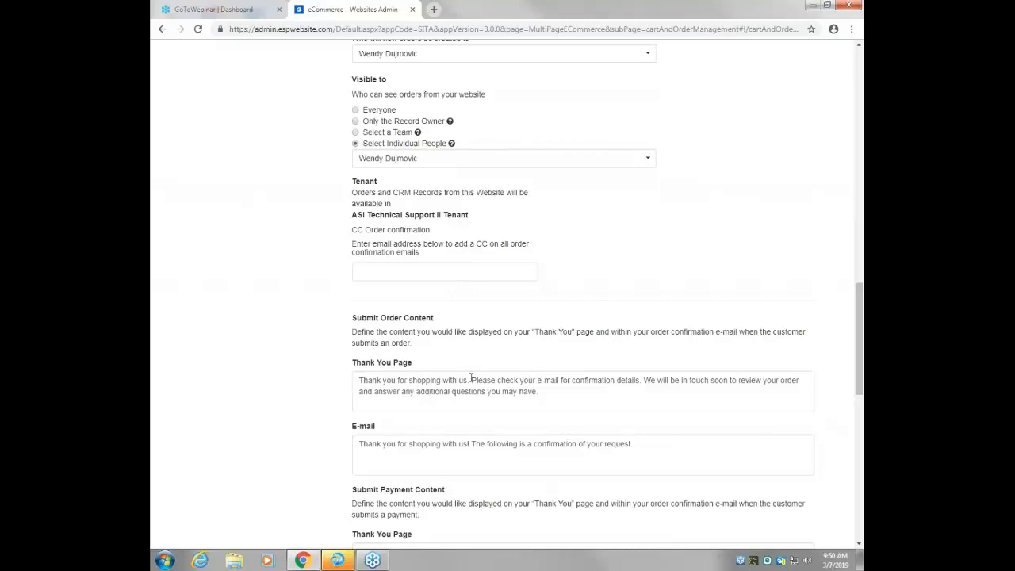
{"action": "scroll", "coordinate": [469, 386], "scroll_direction": "down", "scroll_amount": 1}
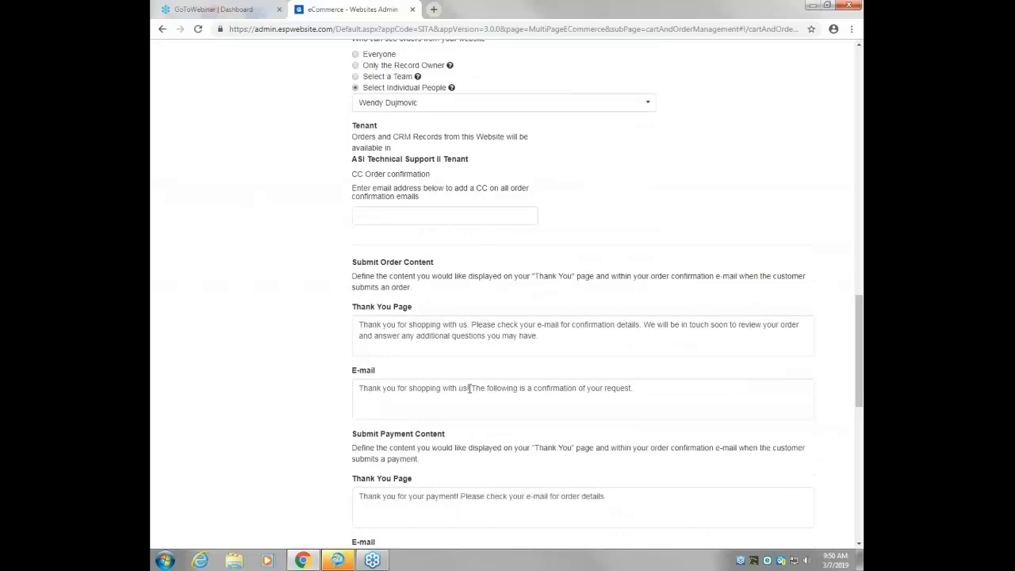
{"action": "scroll", "coordinate": [469, 388], "scroll_direction": "down", "scroll_amount": 1}
{"action": "scroll", "coordinate": [470, 388], "scroll_direction": "down", "scroll_amount": 1}
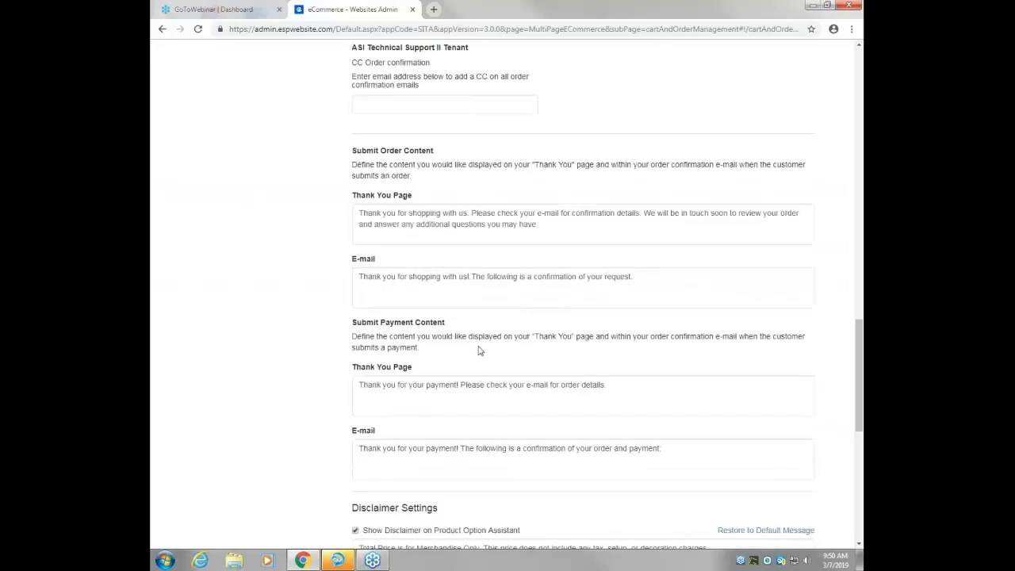
{"action": "scroll", "coordinate": [478, 348], "scroll_direction": "down", "scroll_amount": 2}
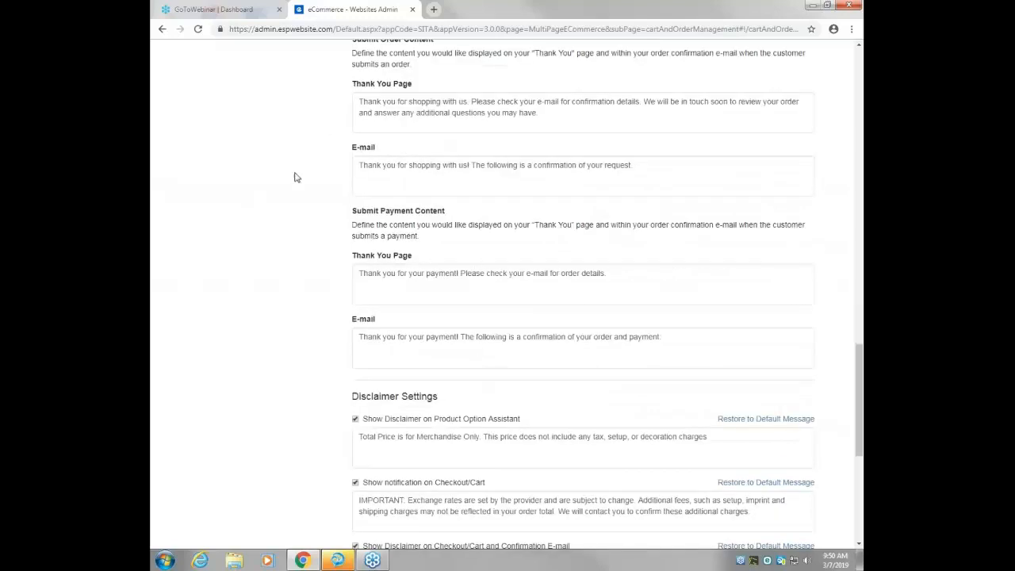
{"action": "scroll", "coordinate": [428, 339], "scroll_direction": "down", "scroll_amount": 2}
{"action": "scroll", "coordinate": [430, 347], "scroll_direction": "down", "scroll_amount": 2}
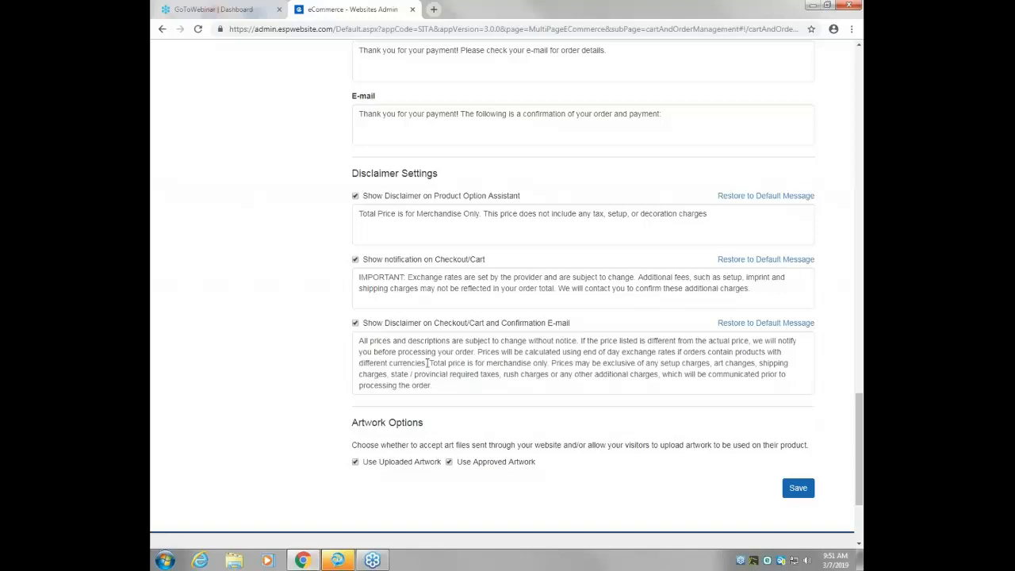
{"action": "scroll", "coordinate": [427, 362], "scroll_direction": "down", "scroll_amount": 3}
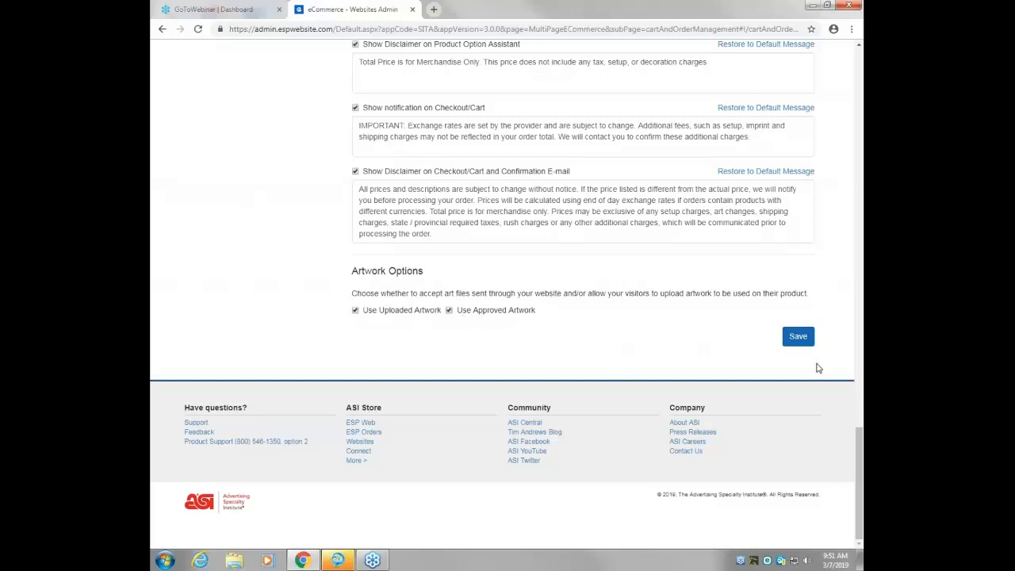
Try to save the Check-Out and Order Management settings with the fixed shipping amount and points exchange rate left blank.
{"action": "left_click", "coordinate": [799, 337]}
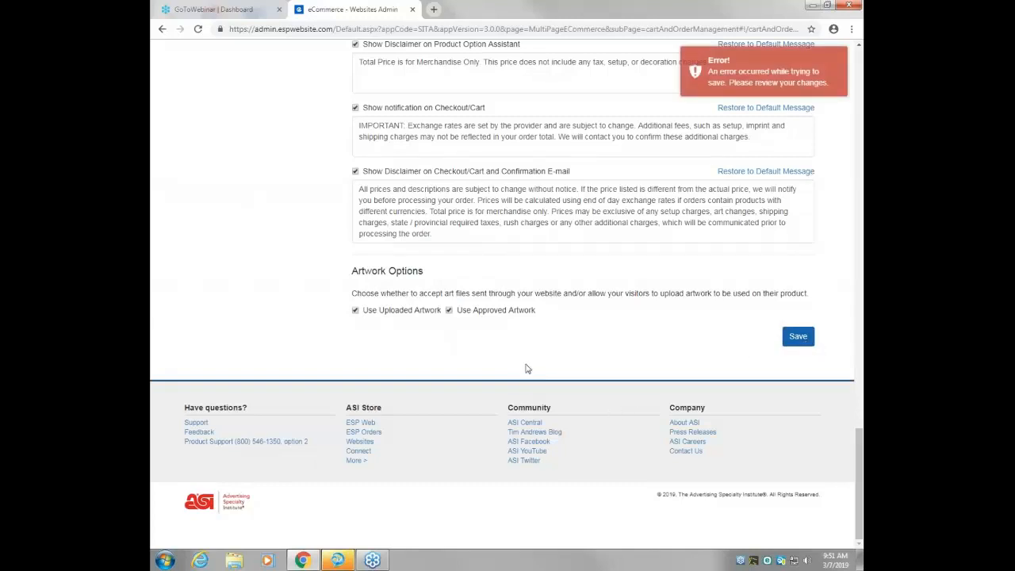
{"action": "scroll", "coordinate": [547, 379], "scroll_direction": "up", "scroll_amount": 1}
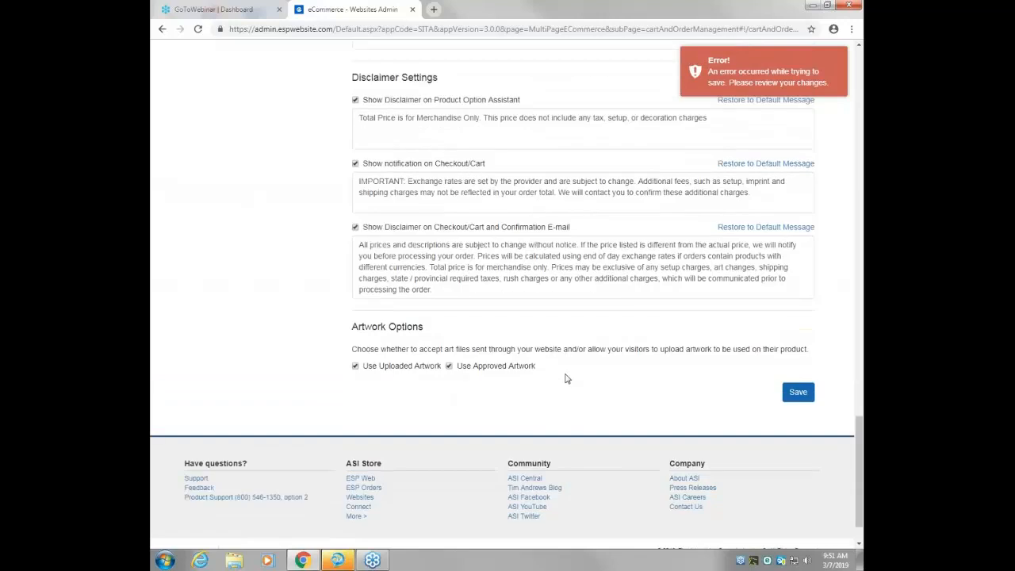
{"action": "scroll", "coordinate": [577, 386], "scroll_direction": "up", "scroll_amount": 6}
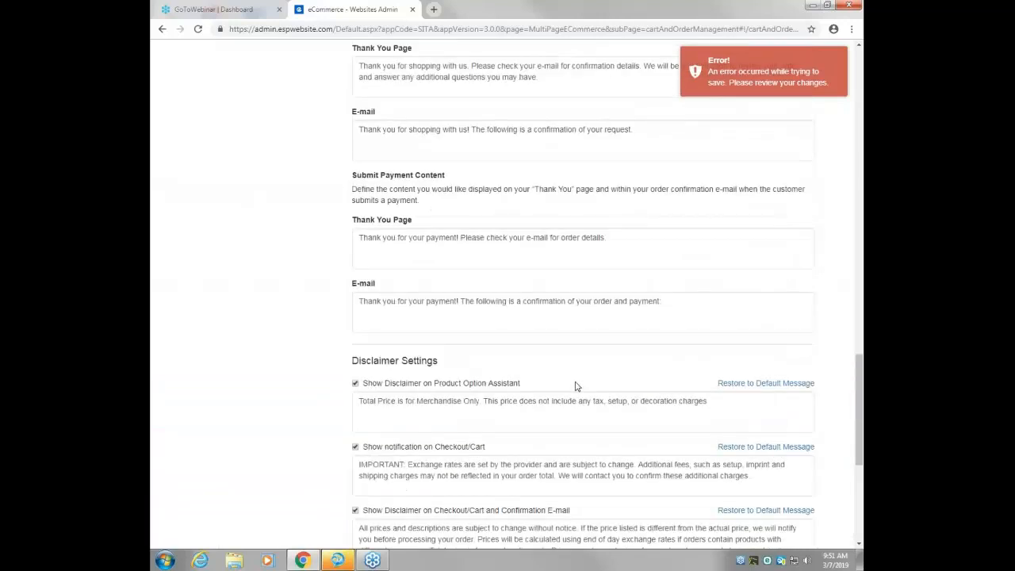
{"action": "scroll", "coordinate": [369, 357], "scroll_direction": "up", "scroll_amount": 3}
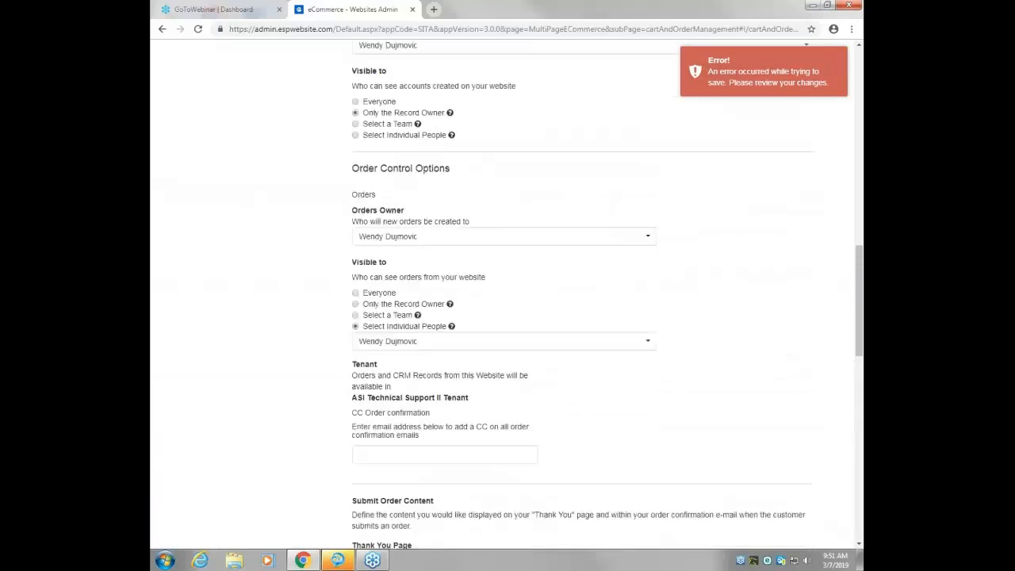
{"action": "left_click", "coordinate": [367, 351]}
{"action": "scroll", "coordinate": [706, 400], "scroll_direction": "down", "scroll_amount": 4}
{"action": "scroll", "coordinate": [797, 440], "scroll_direction": "down", "scroll_amount": 6}
{"action": "left_click", "coordinate": [797, 438]}
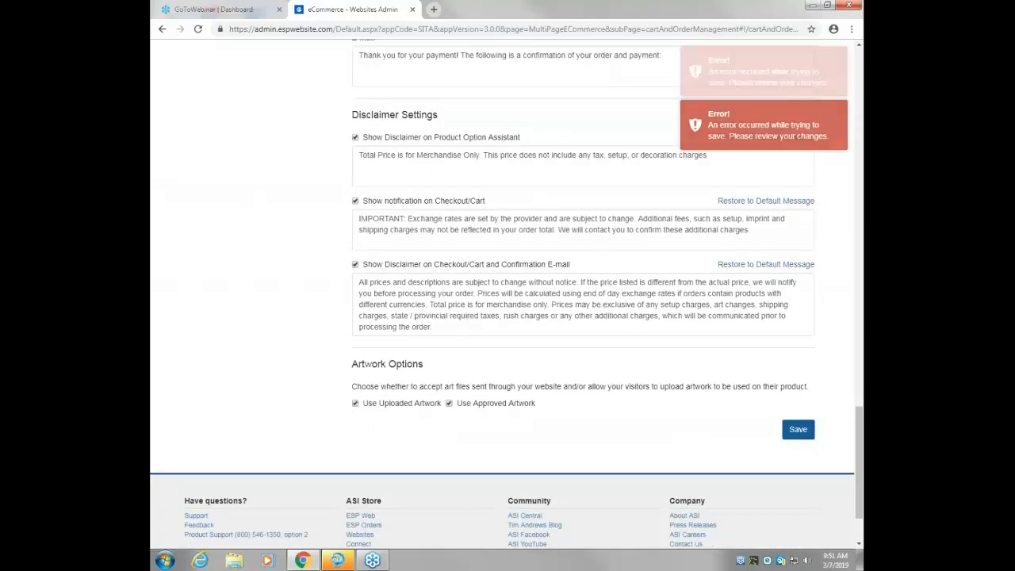
Set the fixed shipping charge to $5 and turn off Accept Company Points.
{"action": "scroll", "coordinate": [692, 402], "scroll_direction": "up", "scroll_amount": 15}
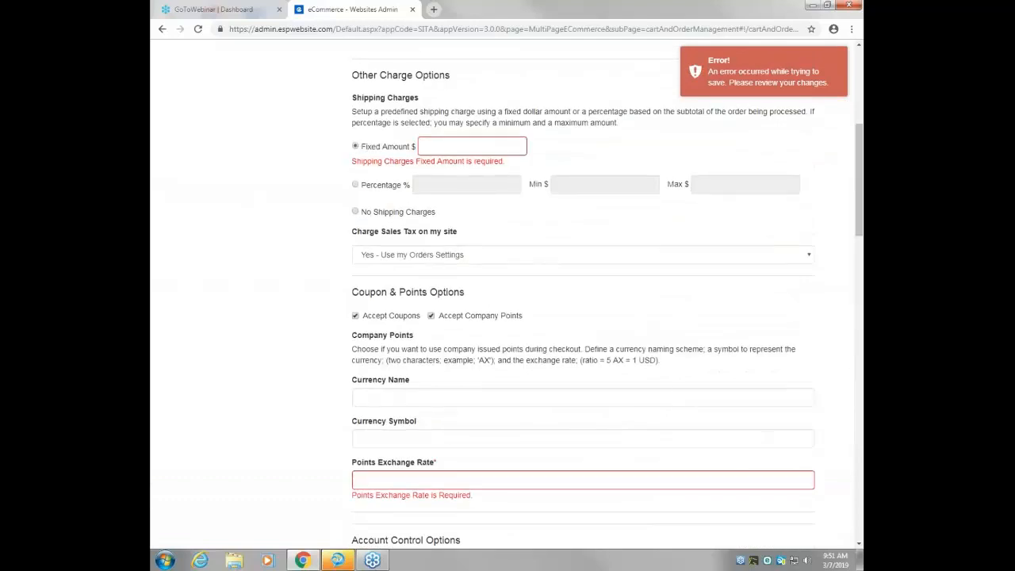
{"action": "type", "text": "5"}
{"action": "scroll", "coordinate": [714, 277], "scroll_direction": "down", "scroll_amount": 5}
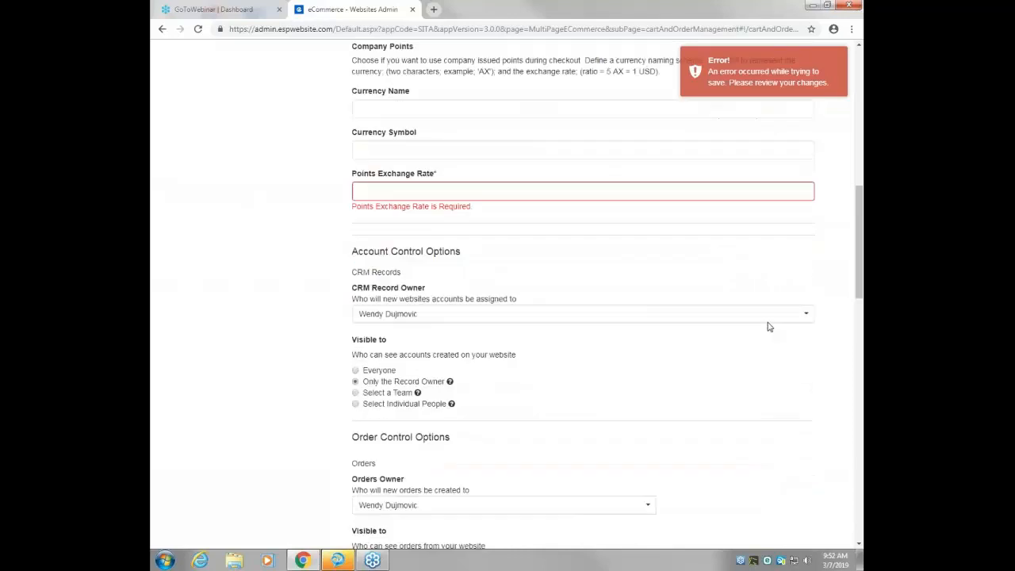
{"action": "left_click", "coordinate": [470, 76]}
{"action": "scroll", "coordinate": [443, 159], "scroll_direction": "up", "scroll_amount": 4}
{"action": "left_click", "coordinate": [431, 192]}
Save the Check-Out and Order Management settings.
{"action": "scroll", "coordinate": [828, 476], "scroll_direction": "down", "scroll_amount": 10}
{"action": "scroll", "coordinate": [832, 492], "scroll_direction": "down", "scroll_amount": 10}
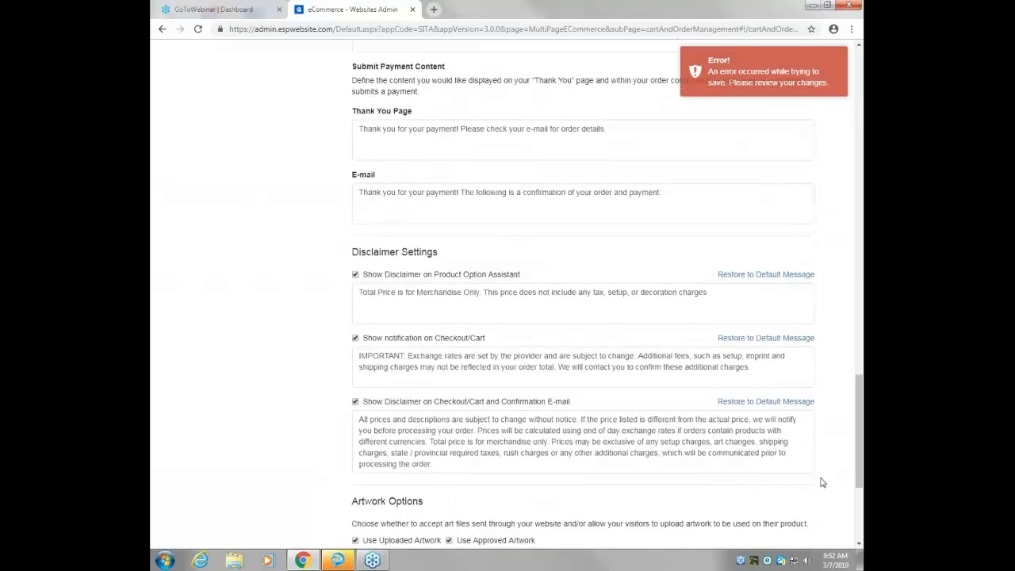
{"action": "left_click", "coordinate": [800, 339]}
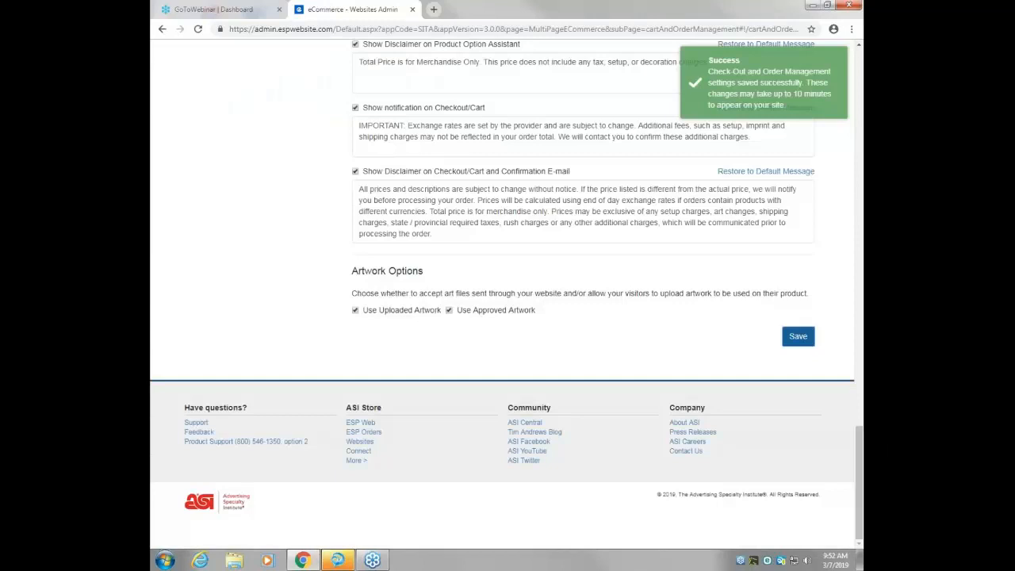
Publish the eCommerce Platinum website's changes so they go live.
{"action": "scroll", "coordinate": [745, 324], "scroll_direction": "up", "scroll_amount": 3}
{"action": "scroll", "coordinate": [583, 294], "scroll_direction": "up", "scroll_amount": 15}
{"action": "scroll", "coordinate": [758, 329], "scroll_direction": "up", "scroll_amount": 3}
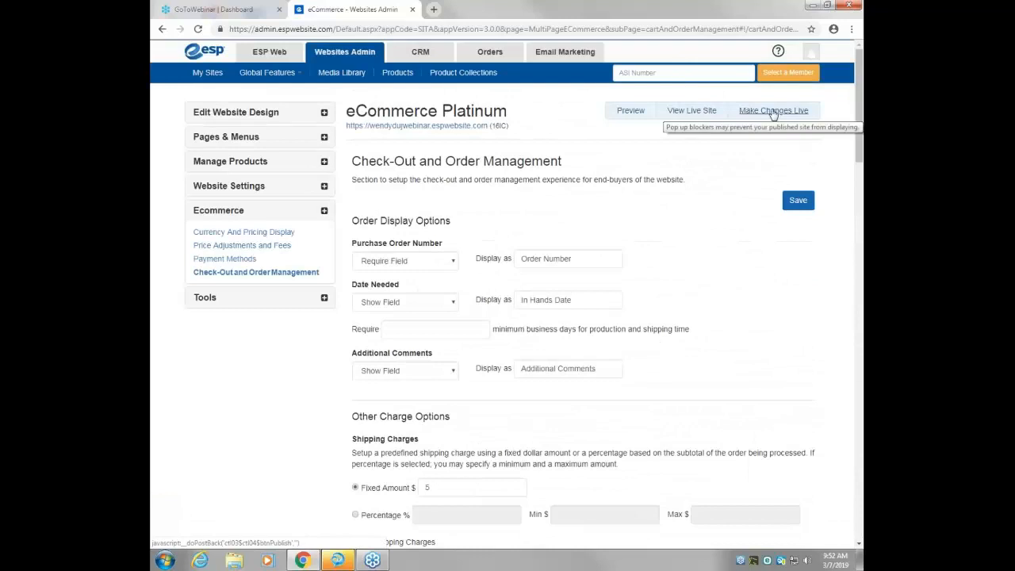
{"action": "left_click", "coordinate": [774, 112]}
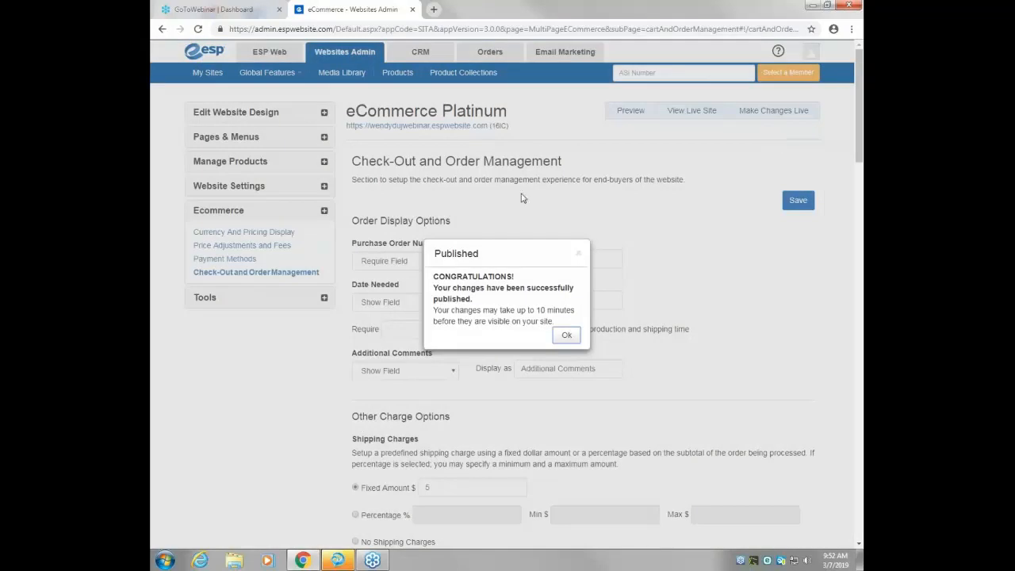
Dismiss the publish confirmation, open the live eCommerce Platinum site and search its products for "mug".
{"action": "left_click", "coordinate": [566, 337]}
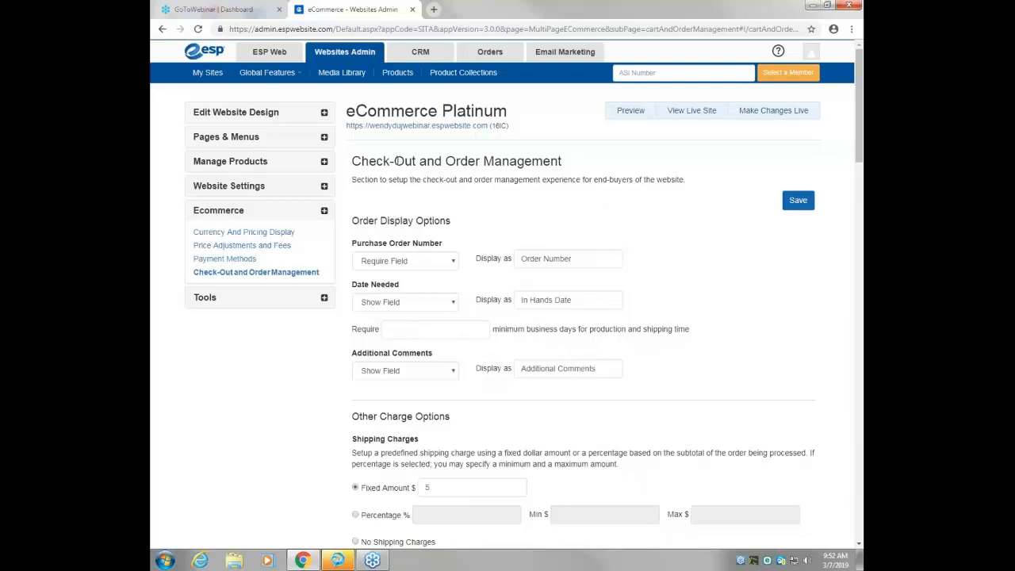
{"action": "left_click", "coordinate": [432, 127]}
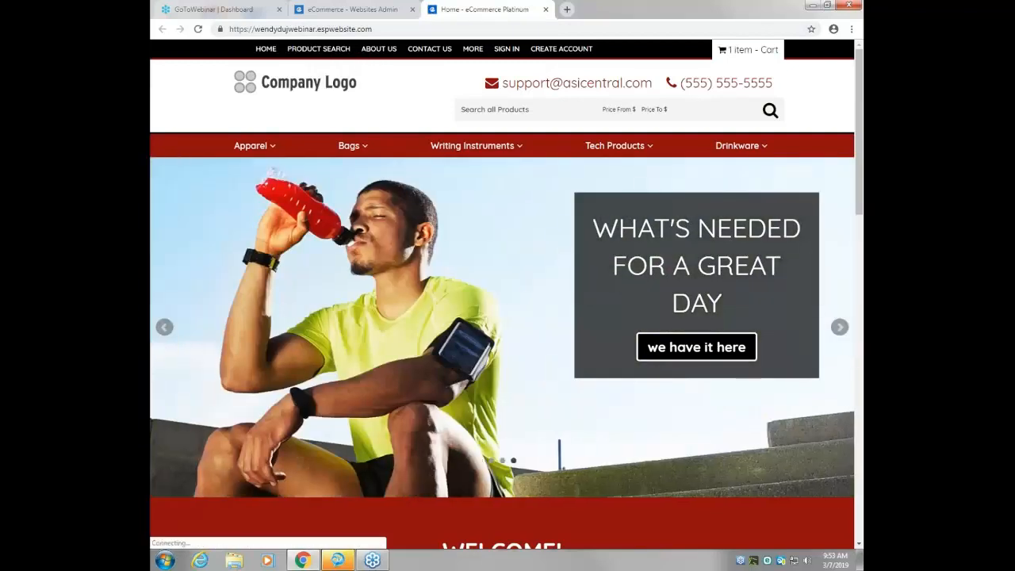
{"action": "left_click", "coordinate": [494, 110]}
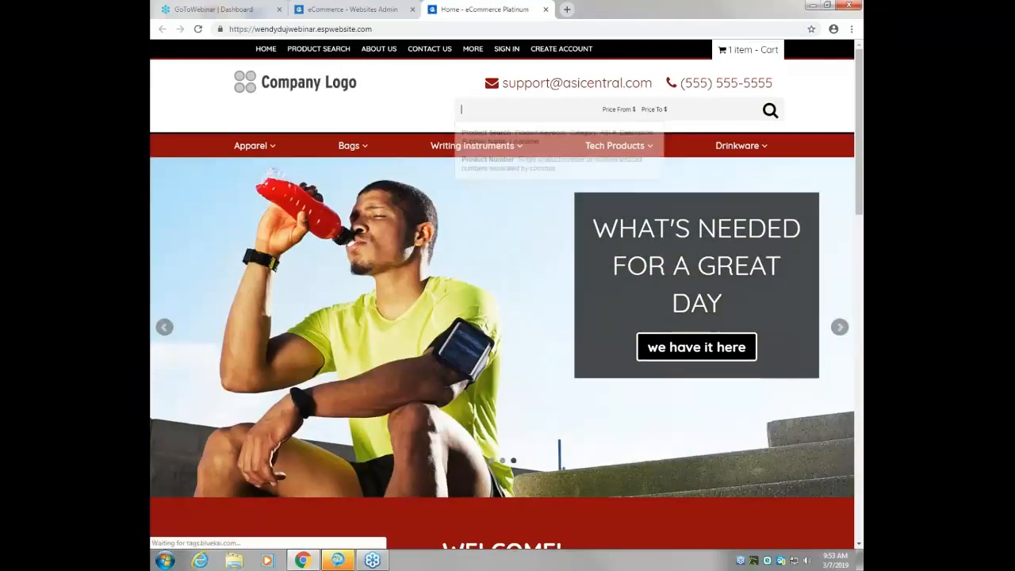
{"action": "type", "text": "mug"}
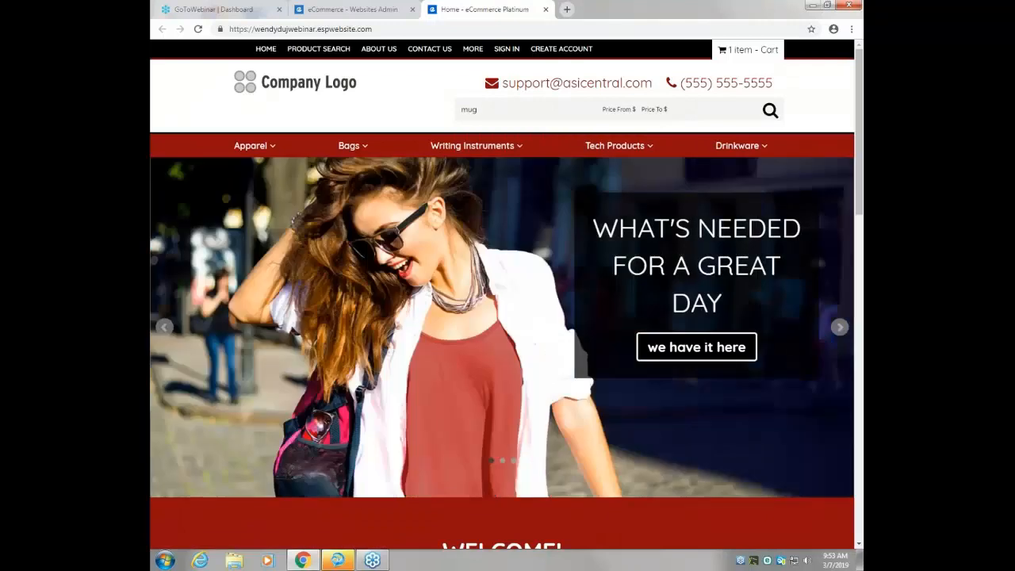
{"action": "left_click", "coordinate": [768, 112]}
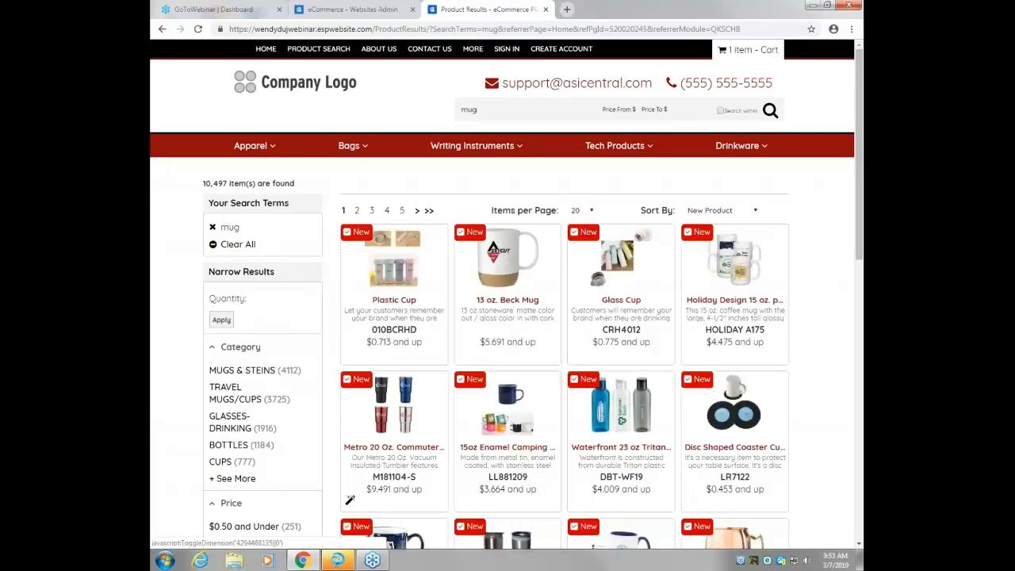
Narrow the mug results to the Mugs & Steins category and the $3.00 - $5.00 price range.
{"action": "scroll", "coordinate": [213, 362], "scroll_direction": "down", "scroll_amount": 1}
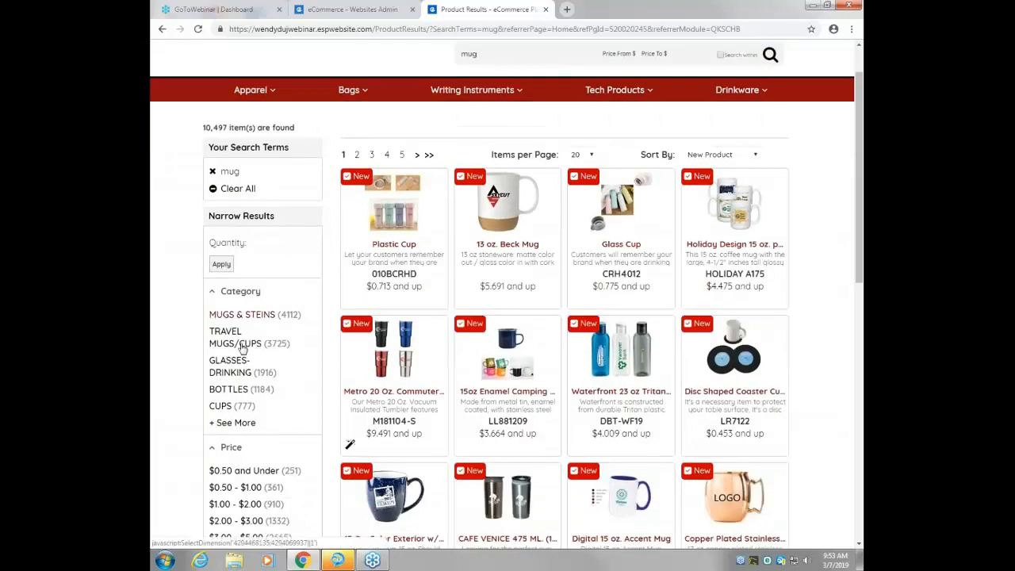
{"action": "left_click", "coordinate": [246, 317]}
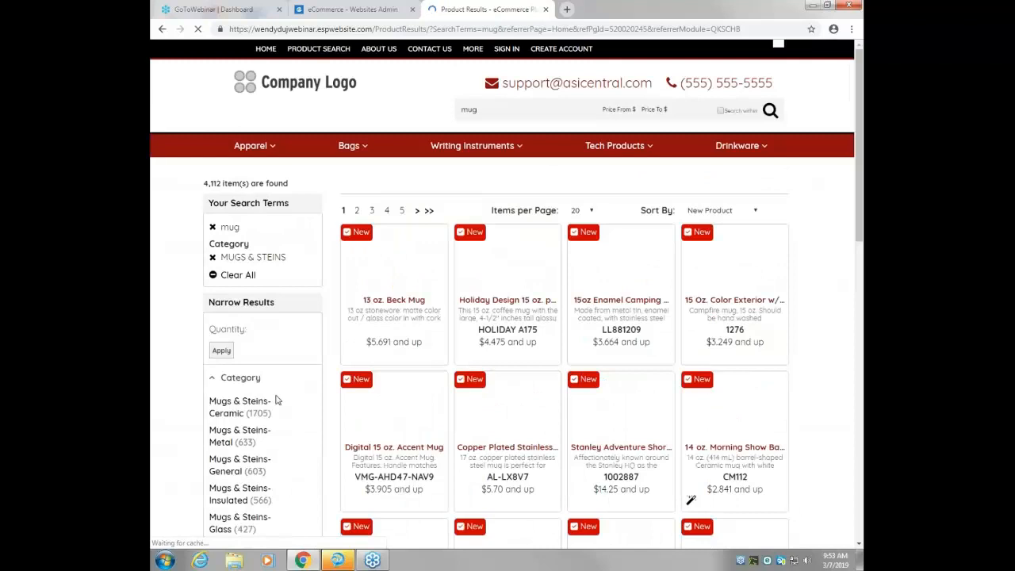
{"action": "scroll", "coordinate": [270, 416], "scroll_direction": "down", "scroll_amount": 3}
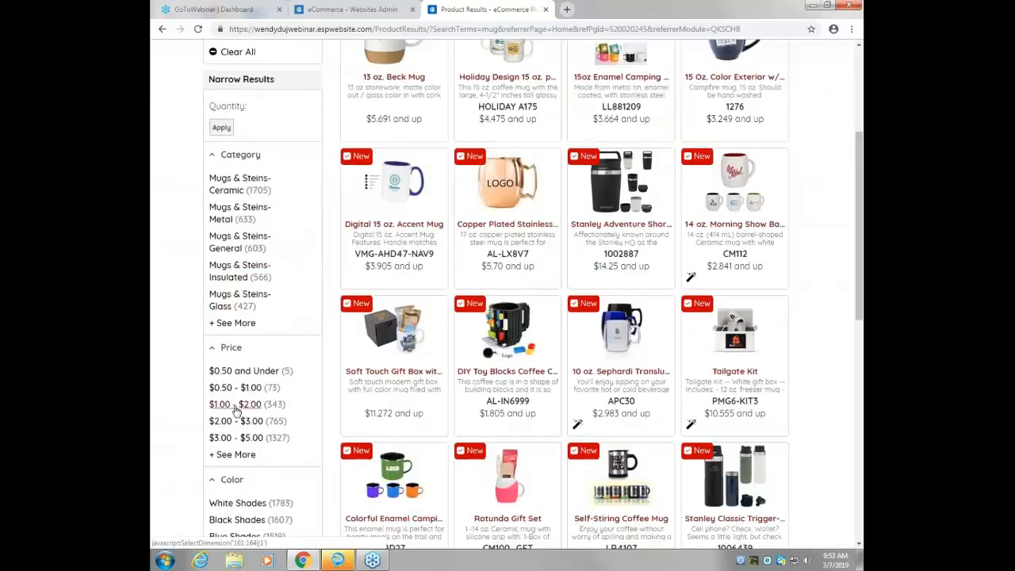
{"action": "left_click", "coordinate": [223, 442]}
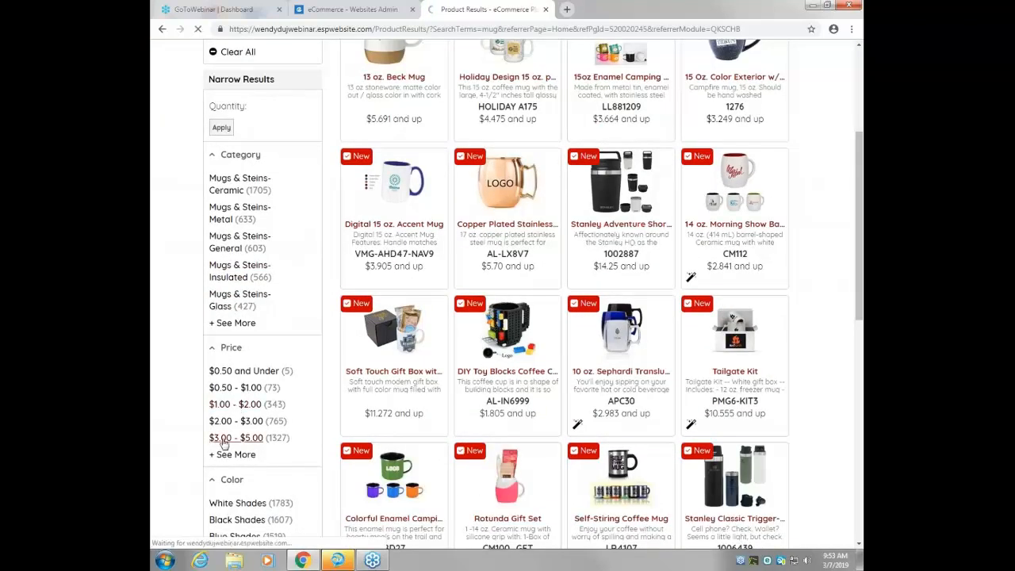
Open the 10 oz. Sephardi Translucent Plastic Mug and start an order for its 1 Color Imprint option.
{"action": "scroll", "coordinate": [379, 196], "scroll_direction": "down", "scroll_amount": 3}
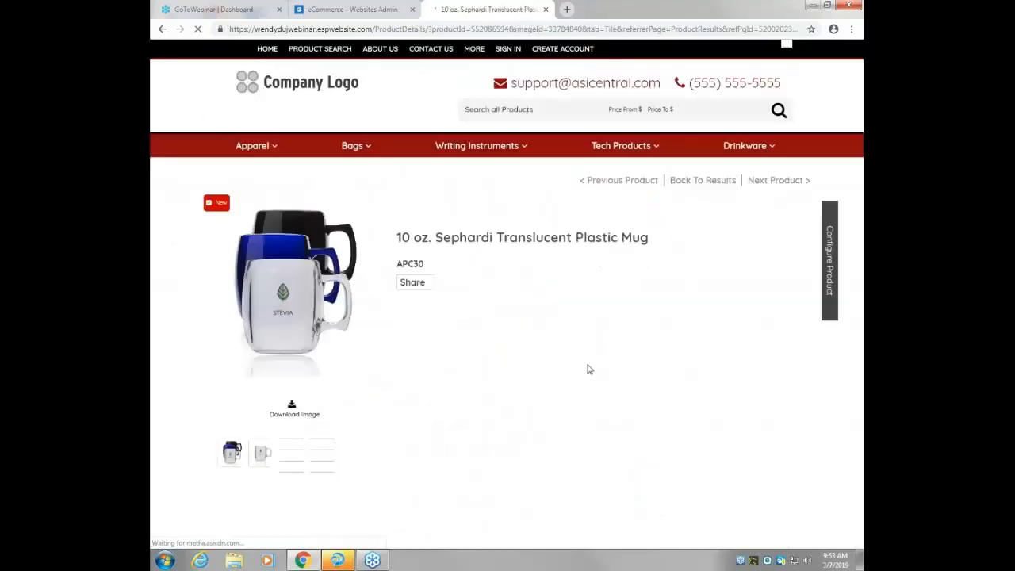
{"action": "scroll", "coordinate": [740, 415], "scroll_direction": "down", "scroll_amount": 4}
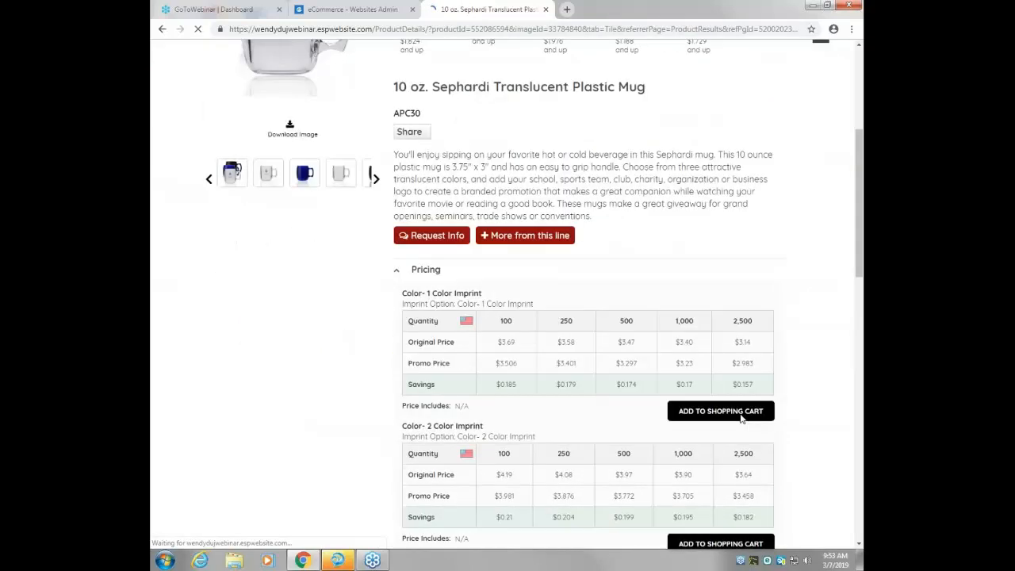
{"action": "left_click", "coordinate": [725, 362]}
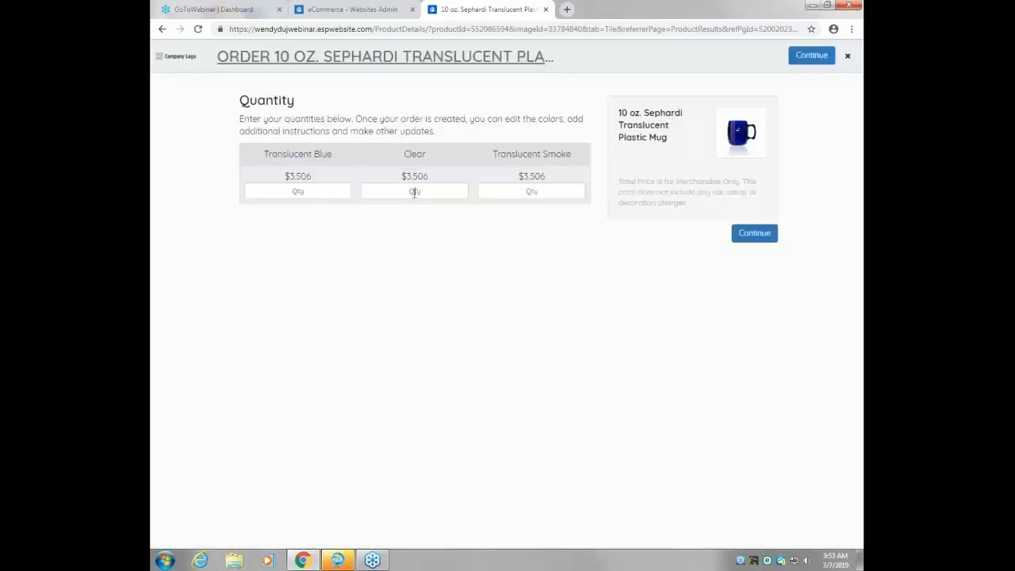
Order 100 of the Clear mug and continue to the decoration details.
{"action": "left_click", "coordinate": [414, 193]}
{"action": "type", "text": "100"}
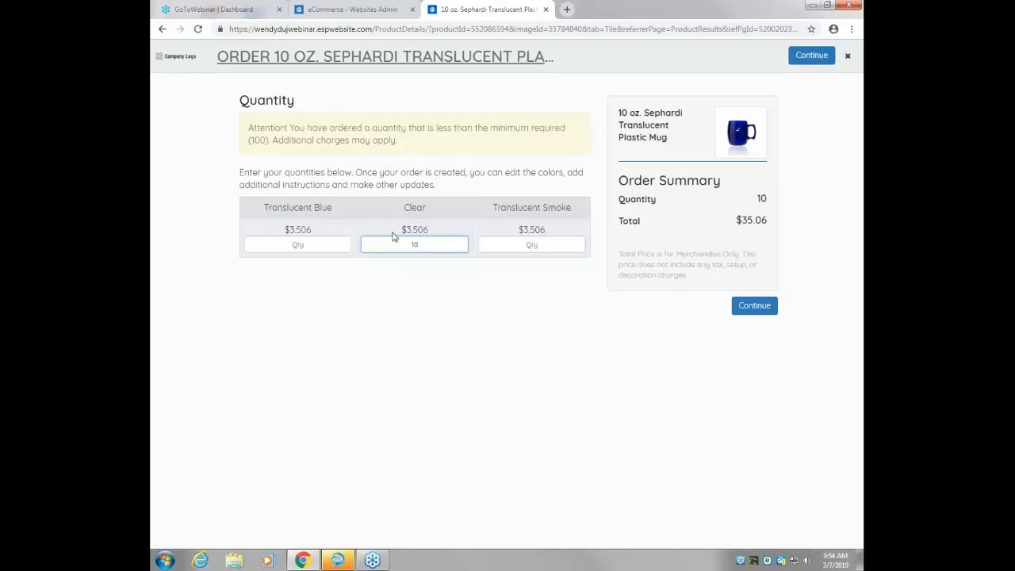
{"action": "type", "text": "0"}
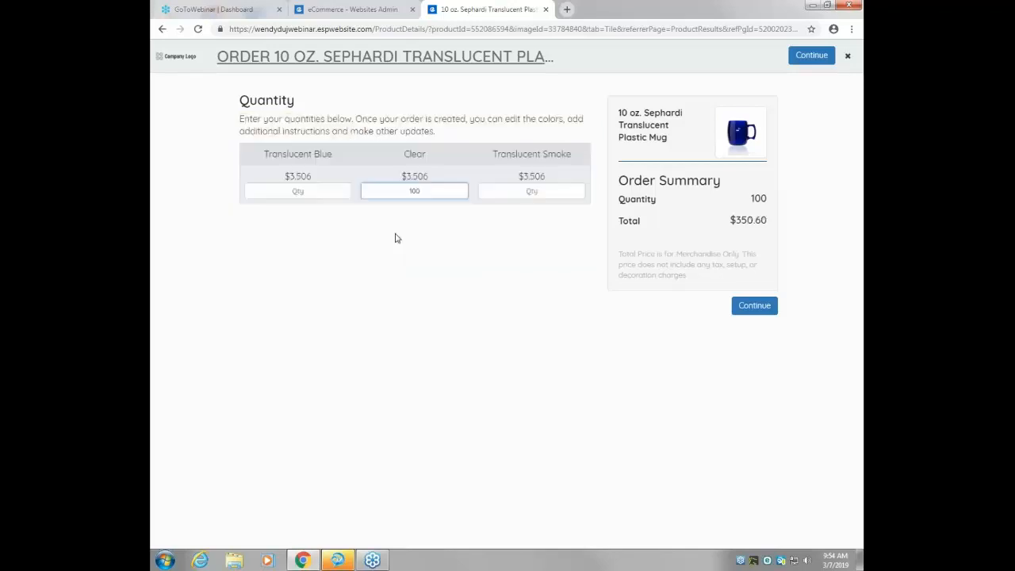
{"action": "left_click", "coordinate": [759, 315]}
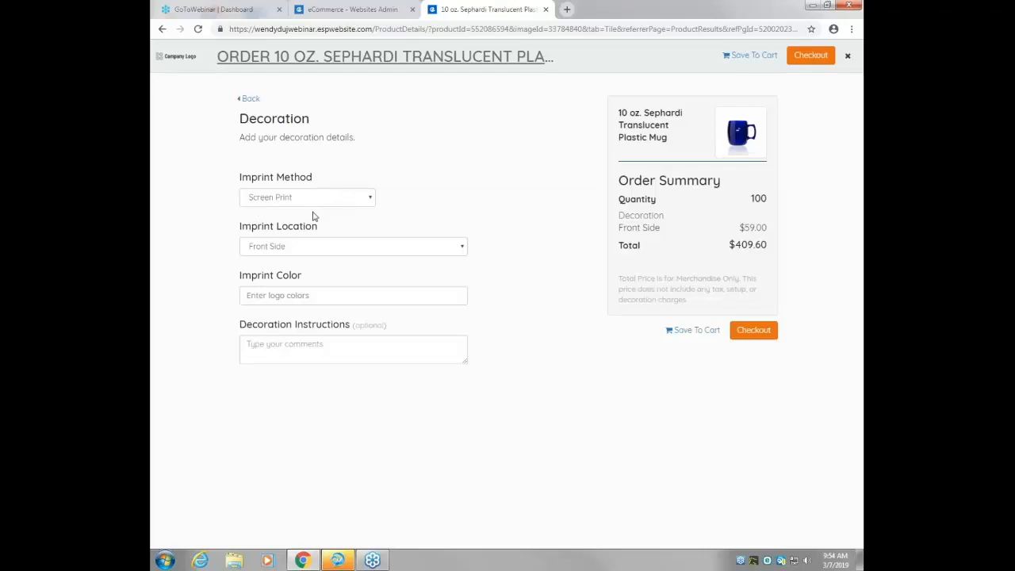
Set the mug's imprint color to red and proceed to checkout.
{"action": "left_click", "coordinate": [318, 296]}
{"action": "type", "text": "red"}
{"action": "left_click", "coordinate": [276, 388]}
{"action": "left_click", "coordinate": [763, 335]}
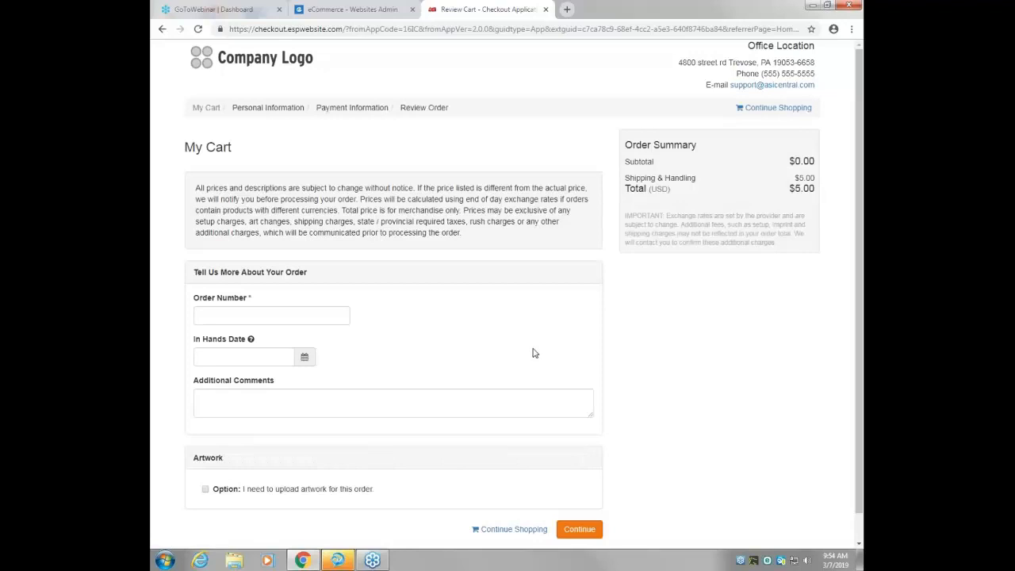
Fill in the order number, set the In Hands Date to 03/08/2019, and continue to Personal Information.
{"action": "scroll", "coordinate": [410, 346], "scroll_direction": "down", "scroll_amount": 1}
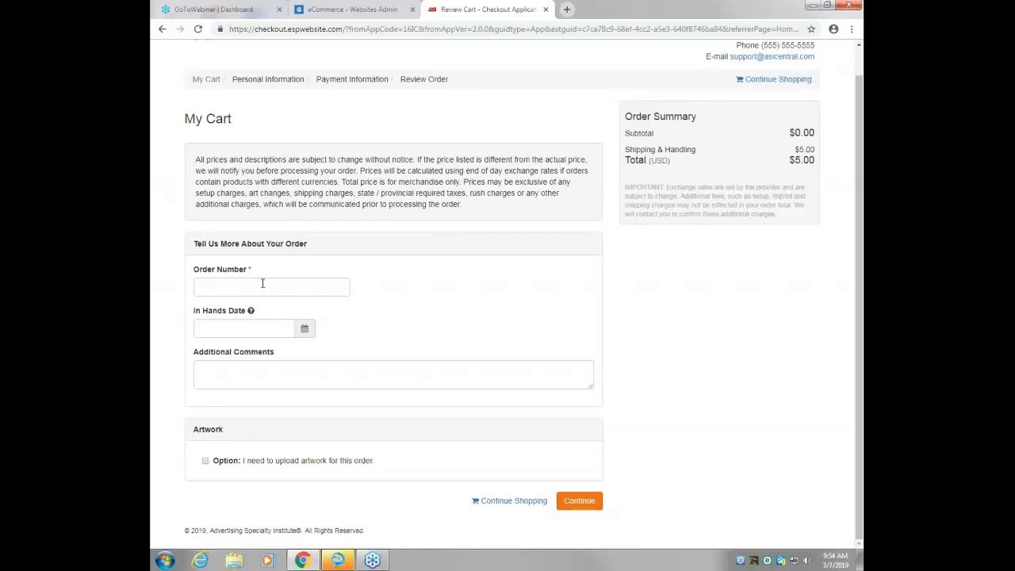
{"action": "left_click", "coordinate": [218, 293]}
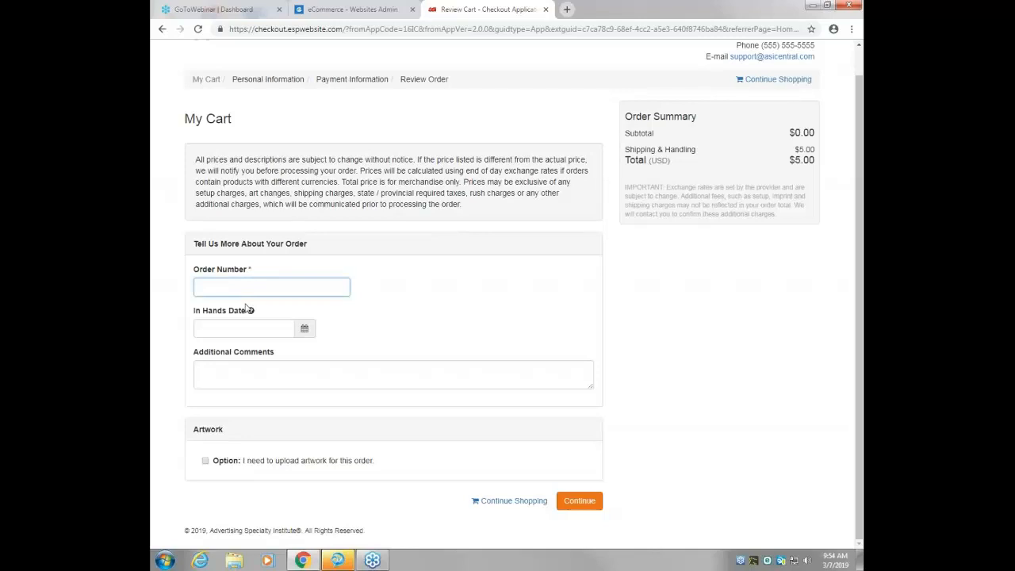
{"action": "type", "text": "test123"}
{"action": "left_click", "coordinate": [304, 330]}
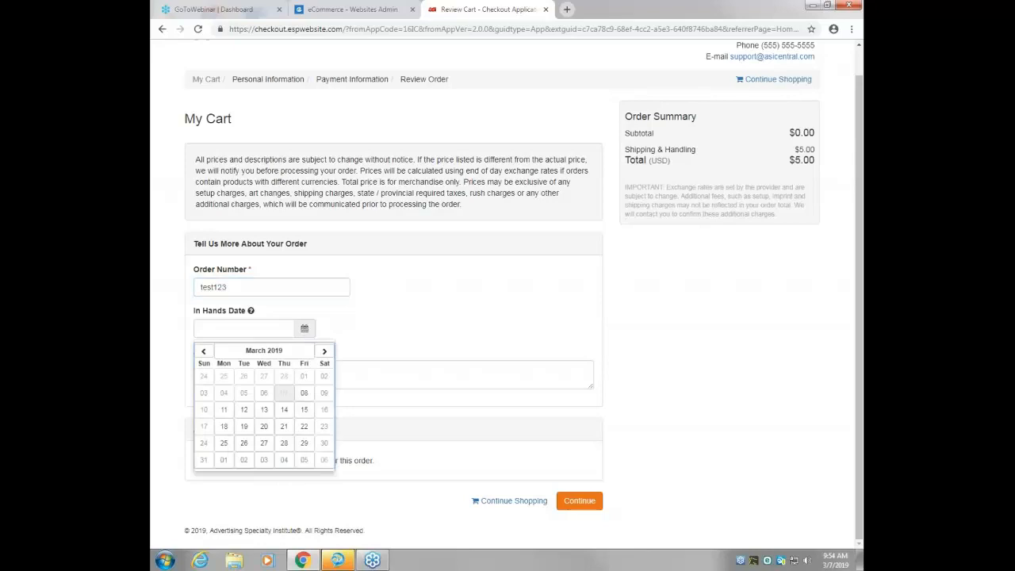
{"action": "left_click", "coordinate": [302, 398]}
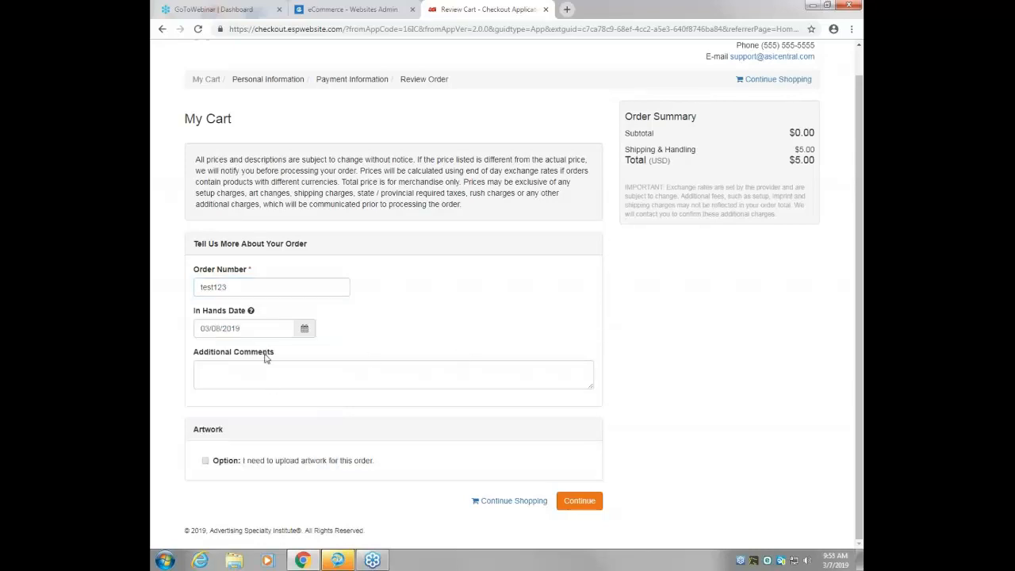
{"action": "left_click", "coordinate": [579, 501]}
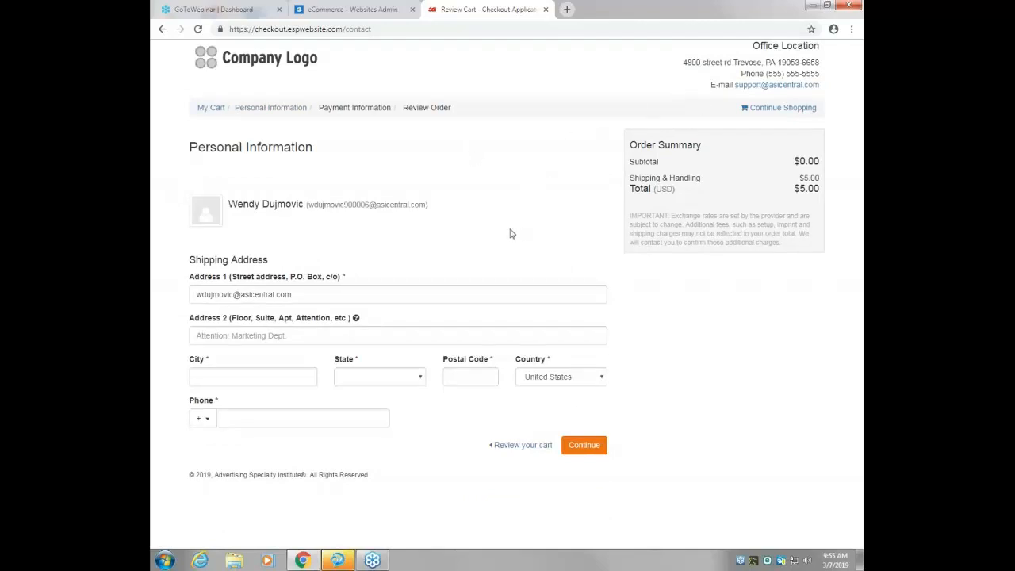
Leave the checkout and continue shopping from the storefront's home page.
{"action": "left_click", "coordinate": [745, 109]}
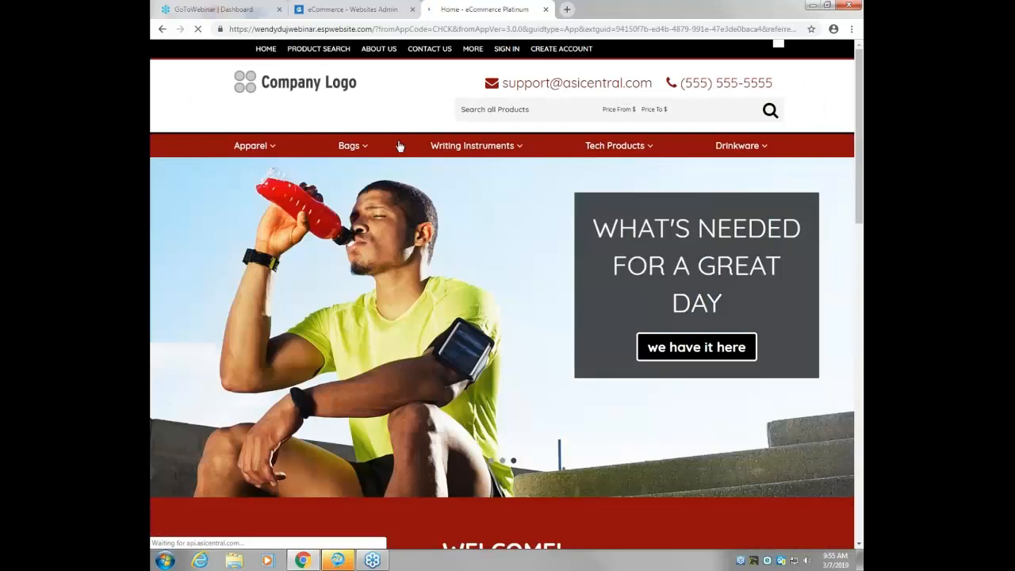
{"action": "mouse_move", "coordinate": [472, 146]}
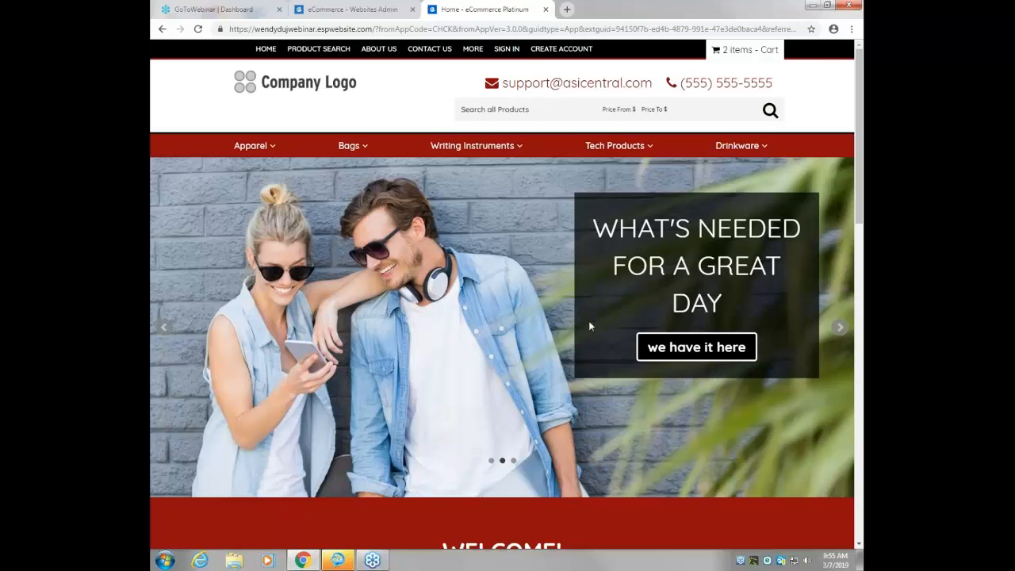
{"action": "scroll", "coordinate": [610, 400], "scroll_direction": "down", "scroll_amount": 1}
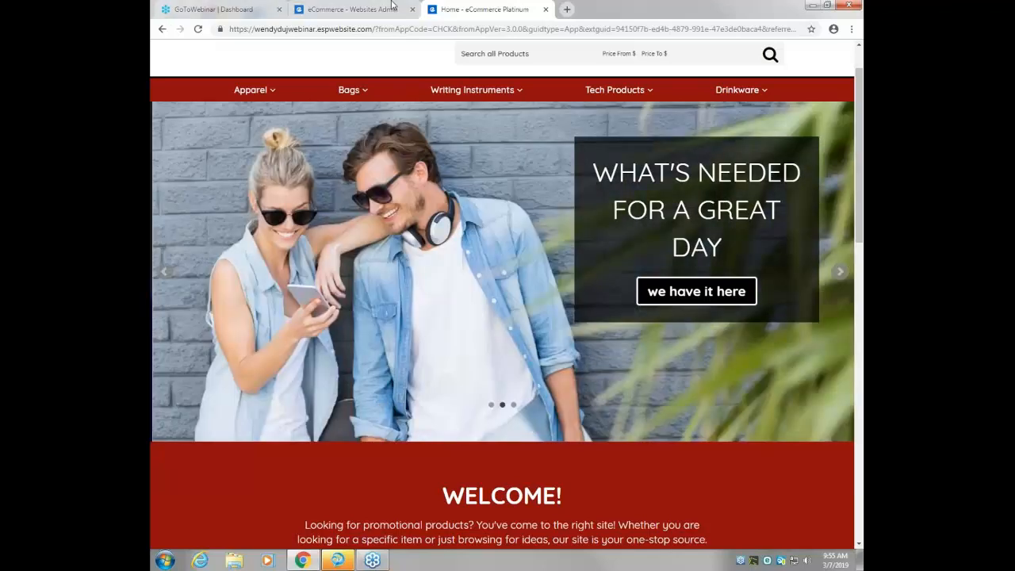
Return to the Websites Admin, open the ASI Knowledge Base help and search it for "esp websites".
{"action": "left_click", "coordinate": [391, 5]}
{"action": "left_click", "coordinate": [784, 68]}
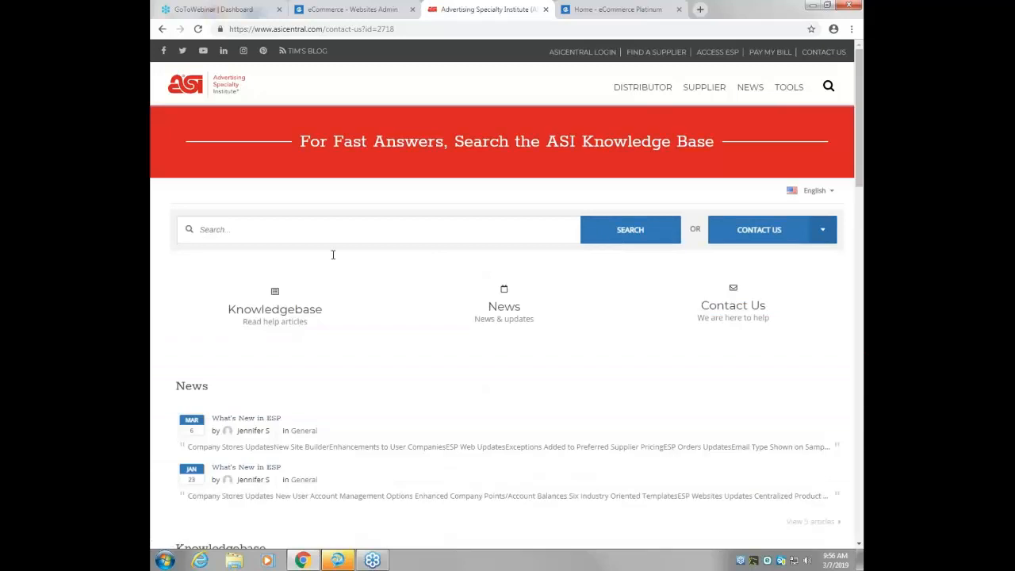
{"action": "left_click", "coordinate": [323, 232]}
{"action": "type", "text": "esp websites"}
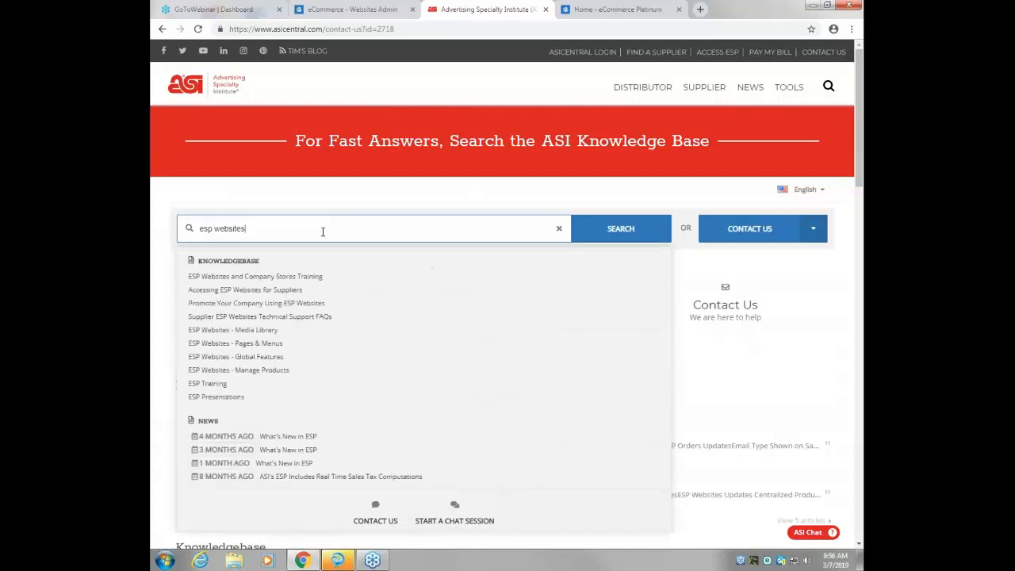
{"action": "scroll", "coordinate": [288, 290], "scroll_direction": "down", "scroll_amount": 1}
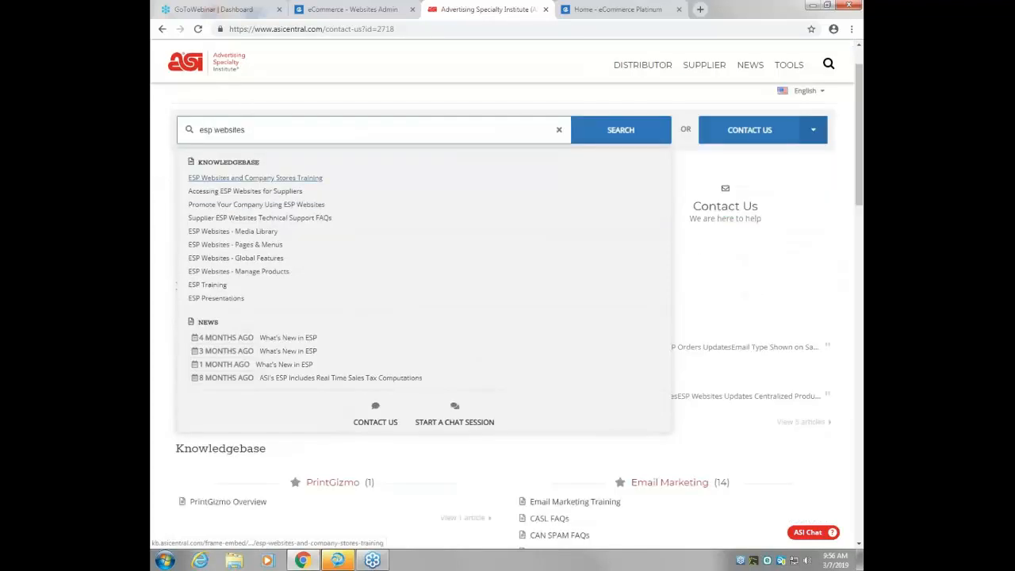
Open the ESP Websites and Company Stores Training article and review its live classes and on-demand webinars.
{"action": "left_click", "coordinate": [255, 179]}
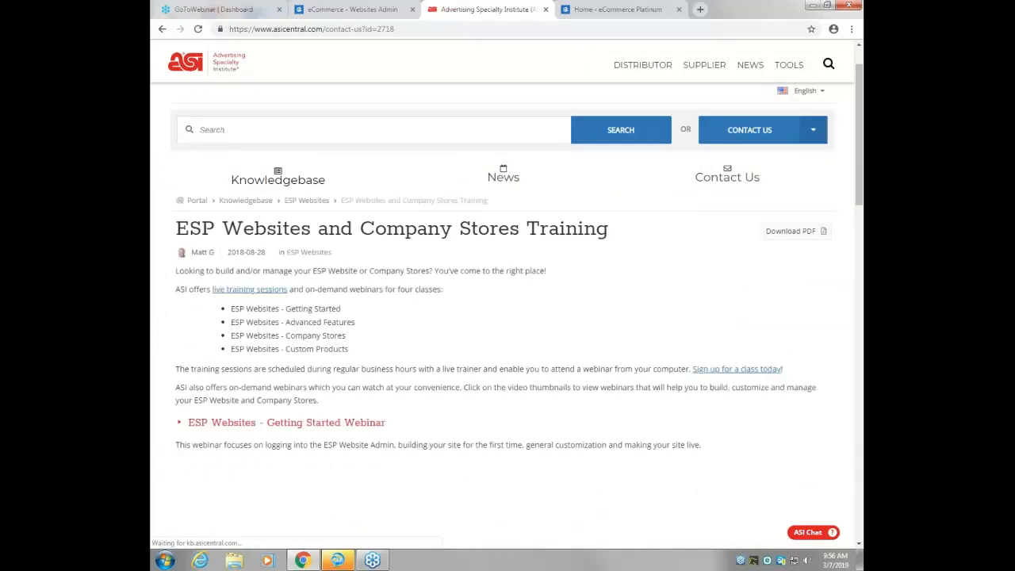
{"action": "scroll", "coordinate": [482, 516], "scroll_direction": "down", "scroll_amount": 1}
{"action": "scroll", "coordinate": [485, 508], "scroll_direction": "down", "scroll_amount": 3}
{"action": "scroll", "coordinate": [488, 506], "scroll_direction": "up", "scroll_amount": 3}
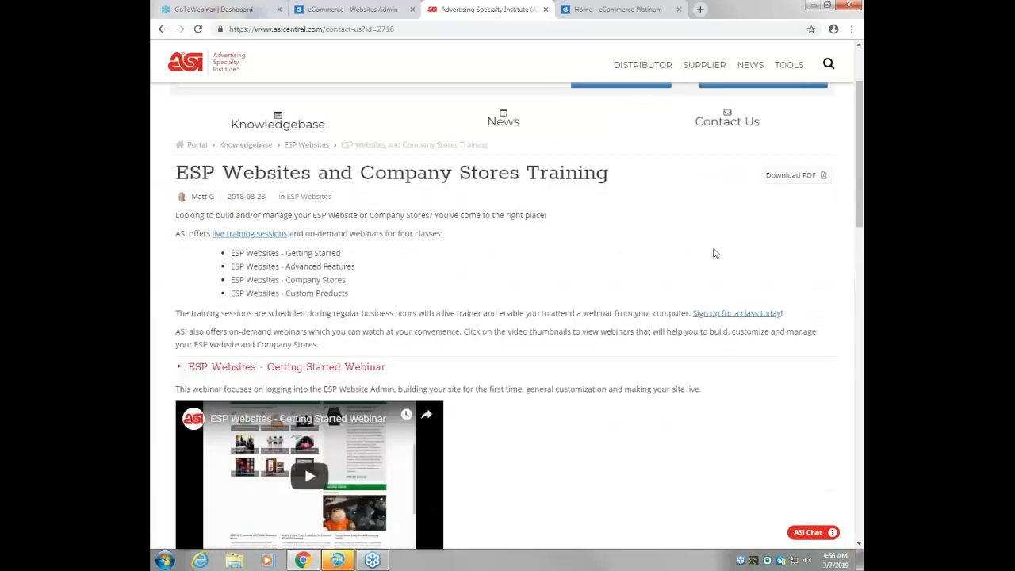
{"action": "scroll", "coordinate": [420, 241], "scroll_direction": "down", "scroll_amount": 3}
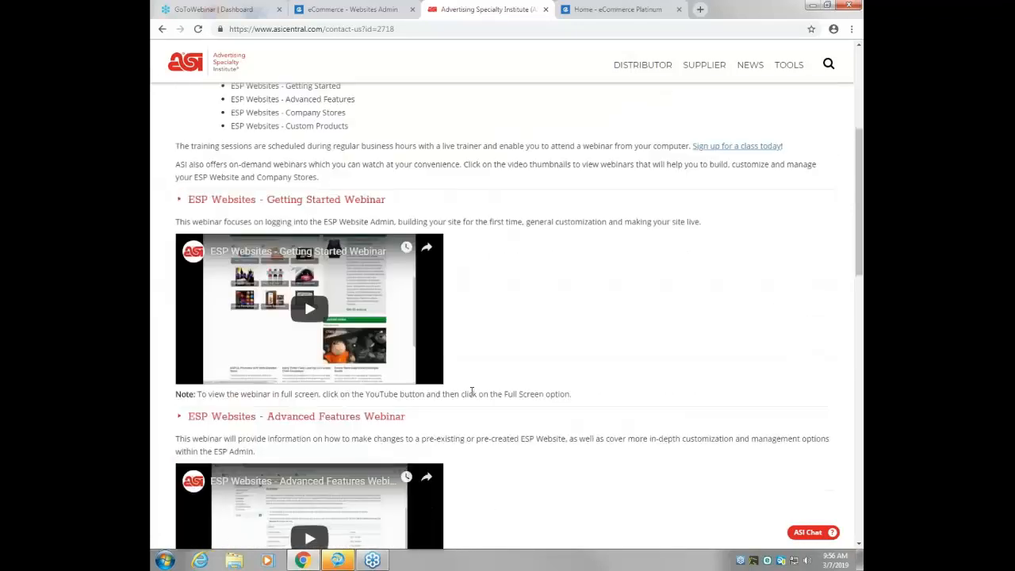
{"action": "scroll", "coordinate": [473, 379], "scroll_direction": "down", "scroll_amount": 3}
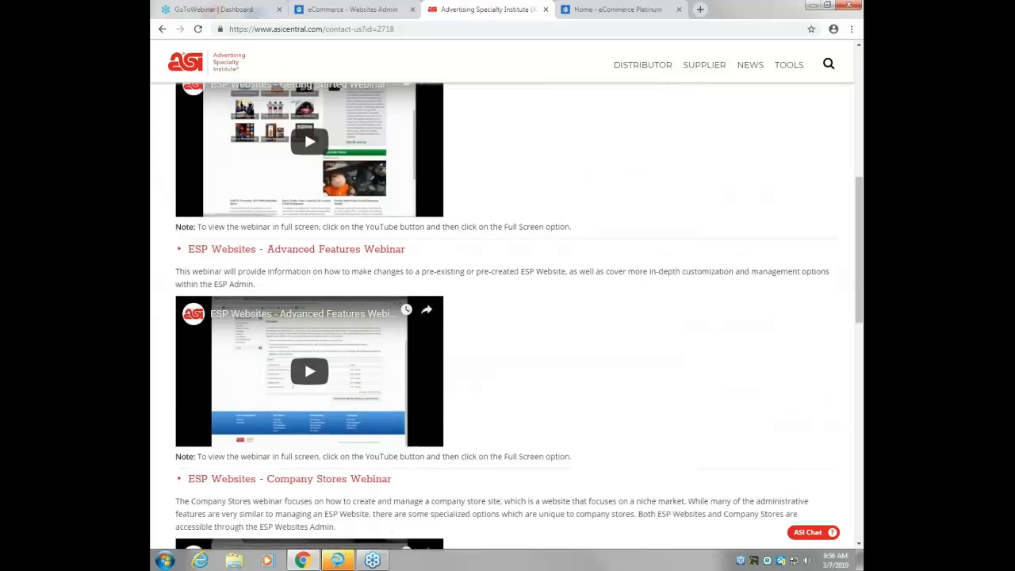